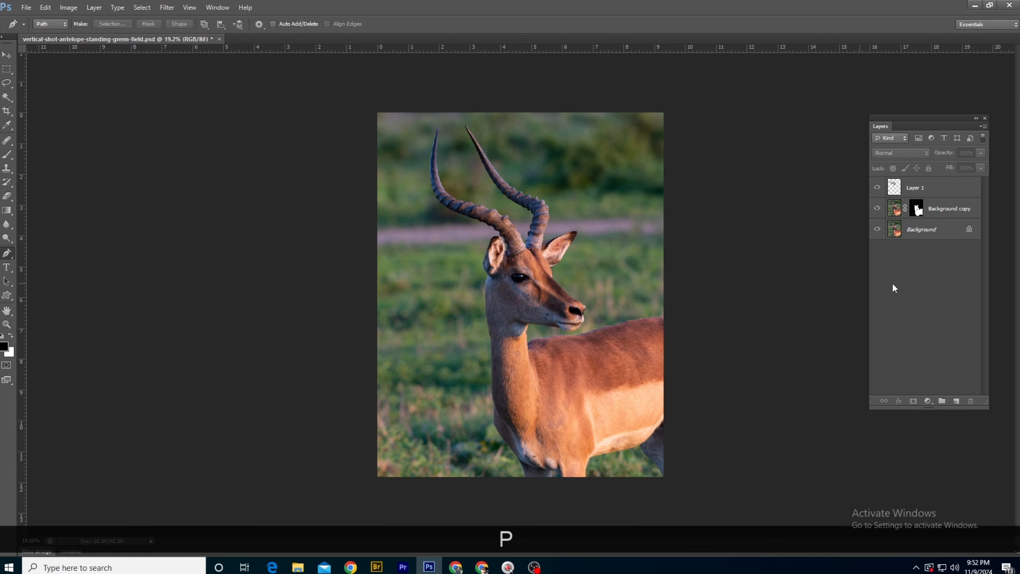
# Load the Background copy mask as a selection, look over the antelope's head and body, and deselect.
pyautogui.keyDown('ctrl'); pyautogui.click(916, 208); pyautogui.keyUp('ctrl')
pyautogui.scroll(3, 564, 272)
pyautogui.hotkey('ctrl', 'd')
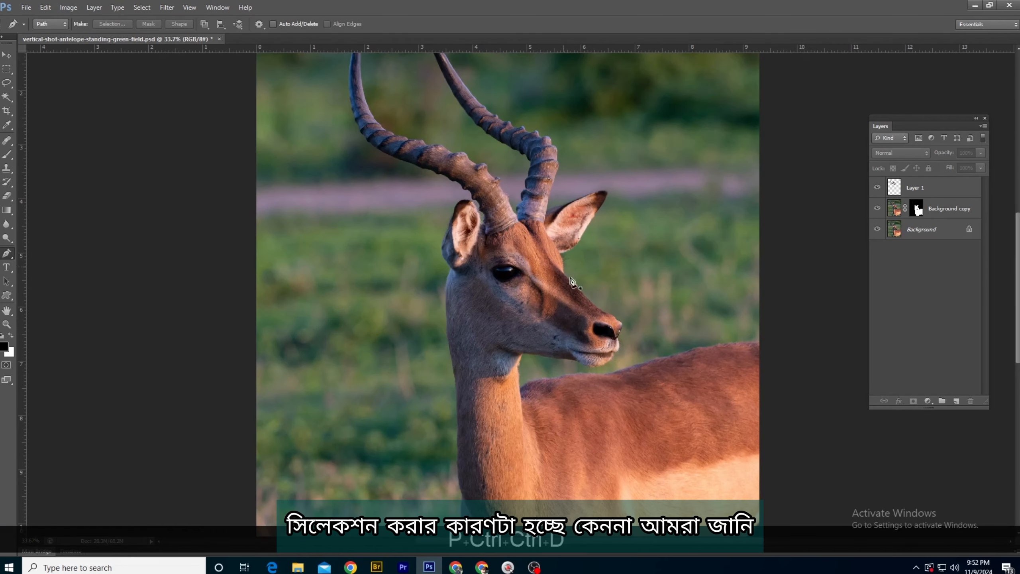
pyautogui.scroll(3, 572, 280)
pyautogui.moveTo(629, 374); pyautogui.dragTo(540, 270)
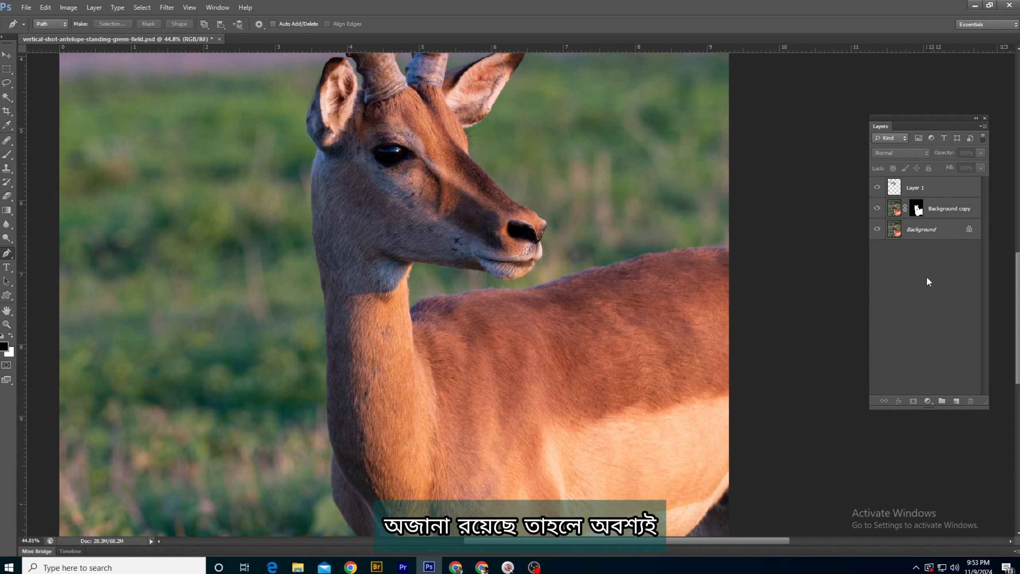
pyautogui.keyDown('ctrl'); pyautogui.click(917, 211); pyautogui.keyUp('ctrl')
pyautogui.hotkey('ctrl', 'd')
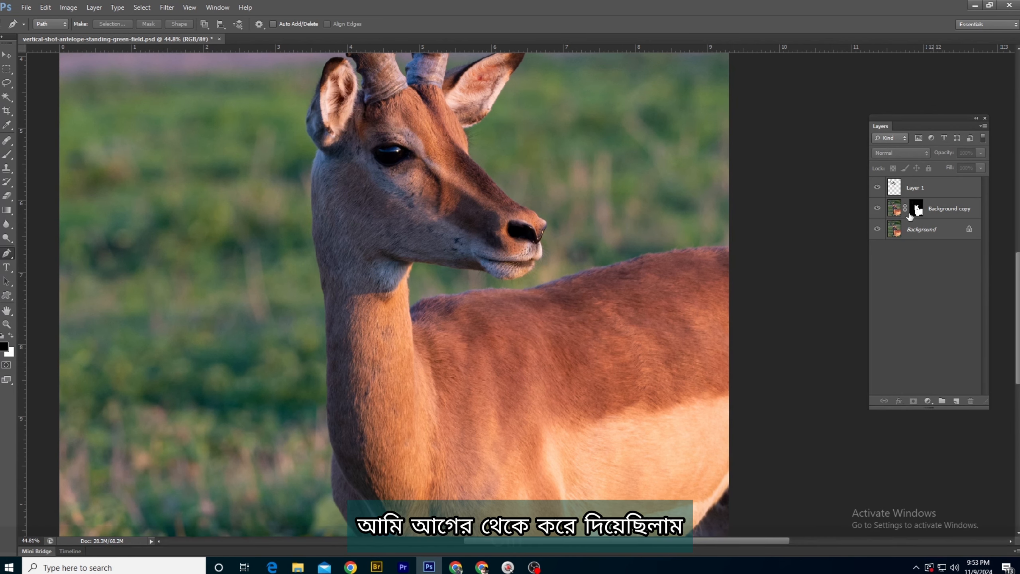
# Reload the Background copy mask as a selection, check its outline around the head and ears, and clear it.
pyautogui.keyDown('ctrl'); pyautogui.click(916, 209); pyautogui.keyUp('ctrl')
pyautogui.hotkey('ctrl', 'd')
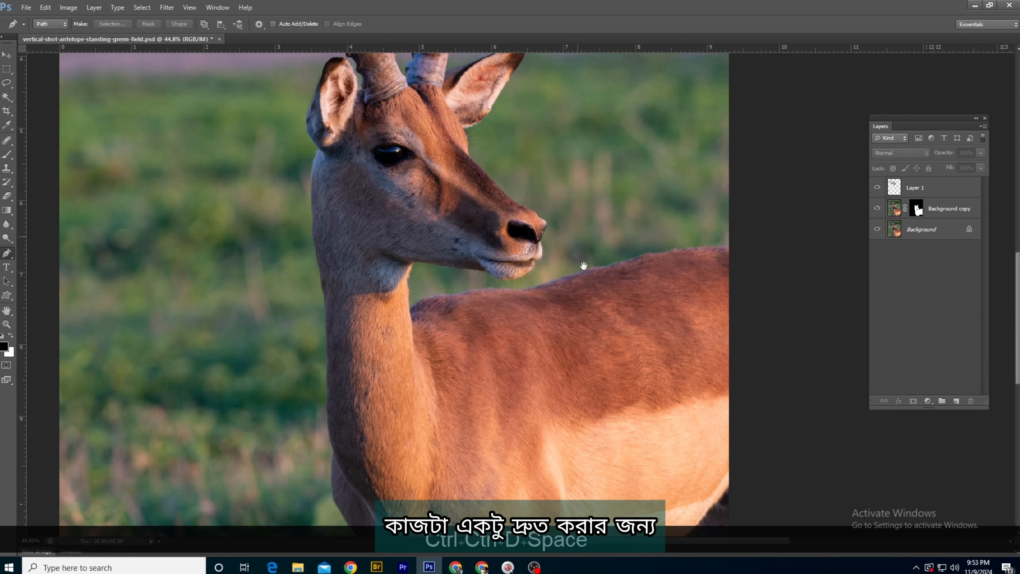
pyautogui.moveTo(577, 236); pyautogui.dragTo(615, 350)
pyautogui.moveTo(491, 230); pyautogui.dragTo(551, 335)
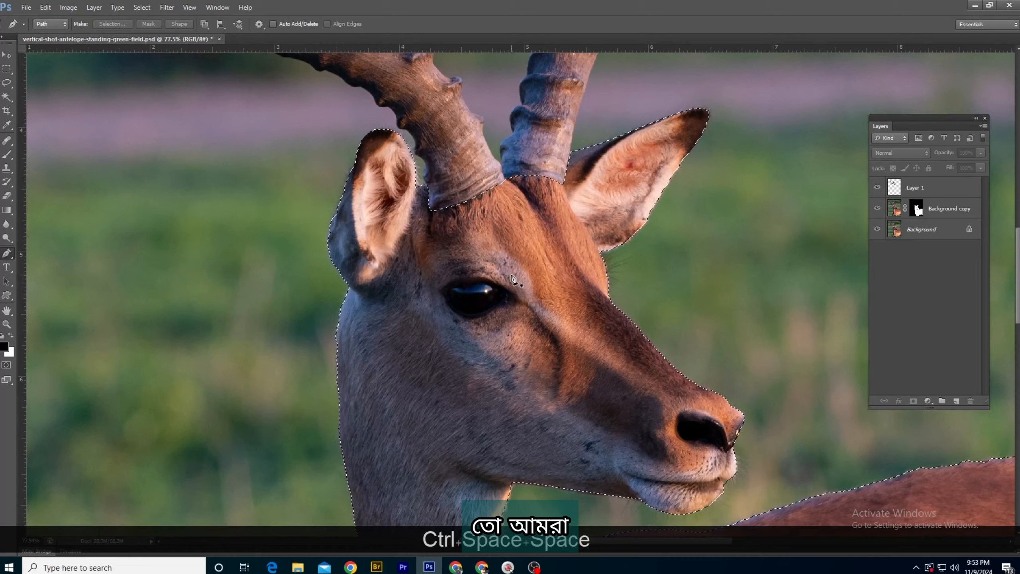
pyautogui.moveTo(706, 276); pyautogui.dragTo(591, 276)
pyautogui.moveTo(640, 318); pyautogui.dragTo(623, 268)
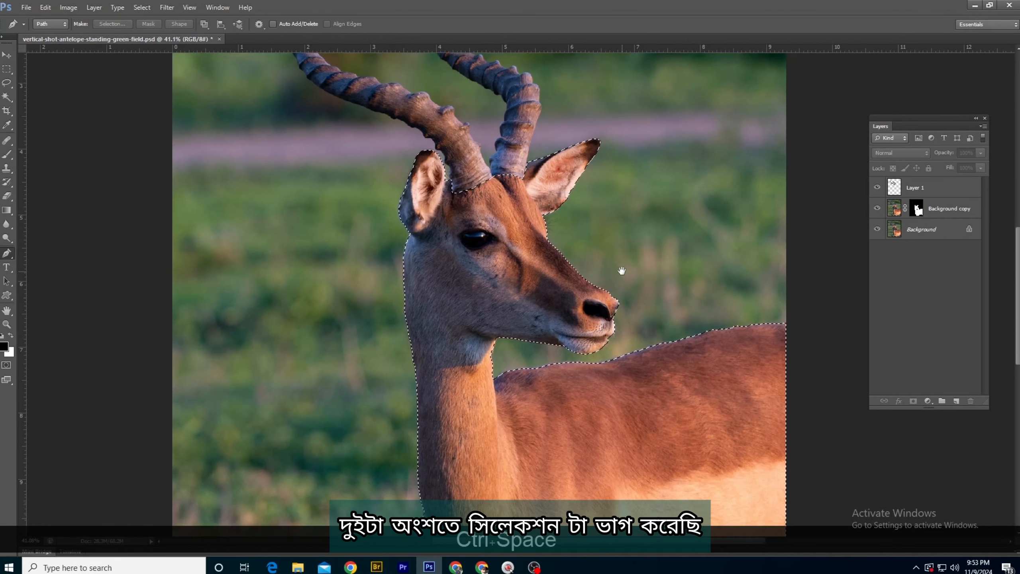
pyautogui.hotkey('ctrl', 'd')
# Switch to the Lasso tool, show the body mask's selection once more to review the excluded horns, and deselect.
pyautogui.press('l')
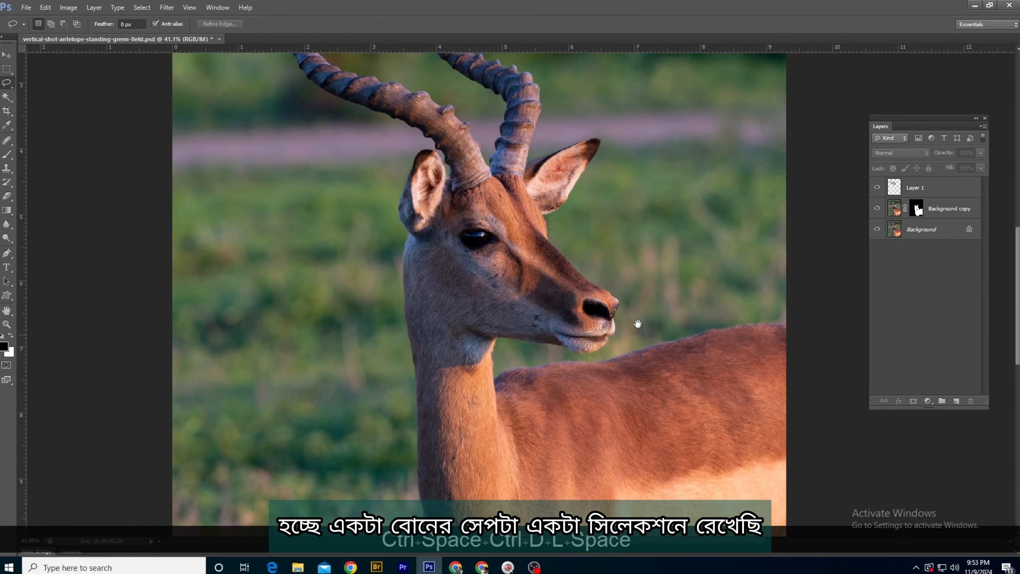
pyautogui.moveTo(635, 323); pyautogui.dragTo(569, 233)
pyautogui.scroll(-3, 572, 235)
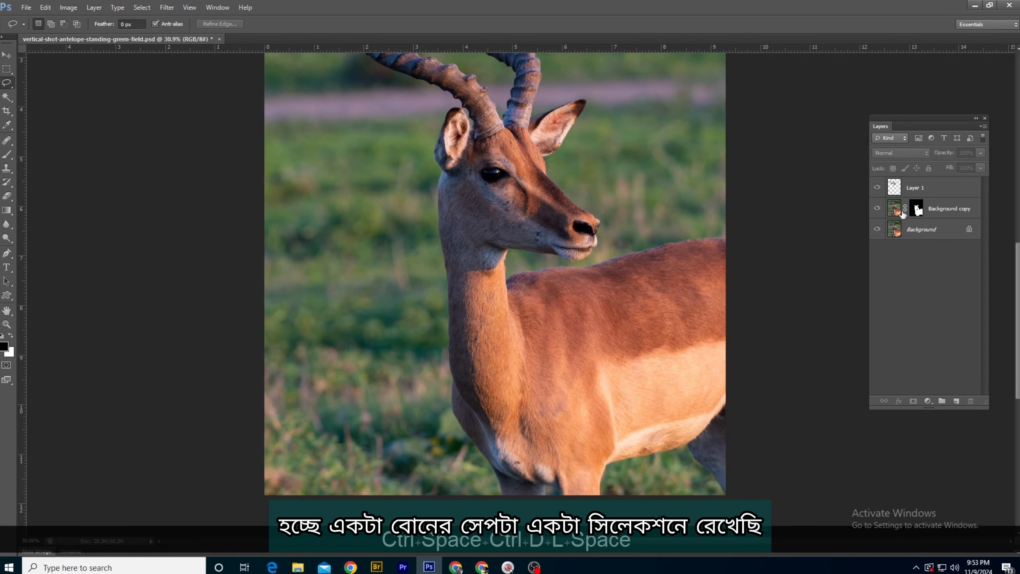
pyautogui.keyDown('ctrl'); pyautogui.click(912, 206); pyautogui.keyUp('ctrl')
pyautogui.moveTo(610, 155); pyautogui.dragTo(660, 307)
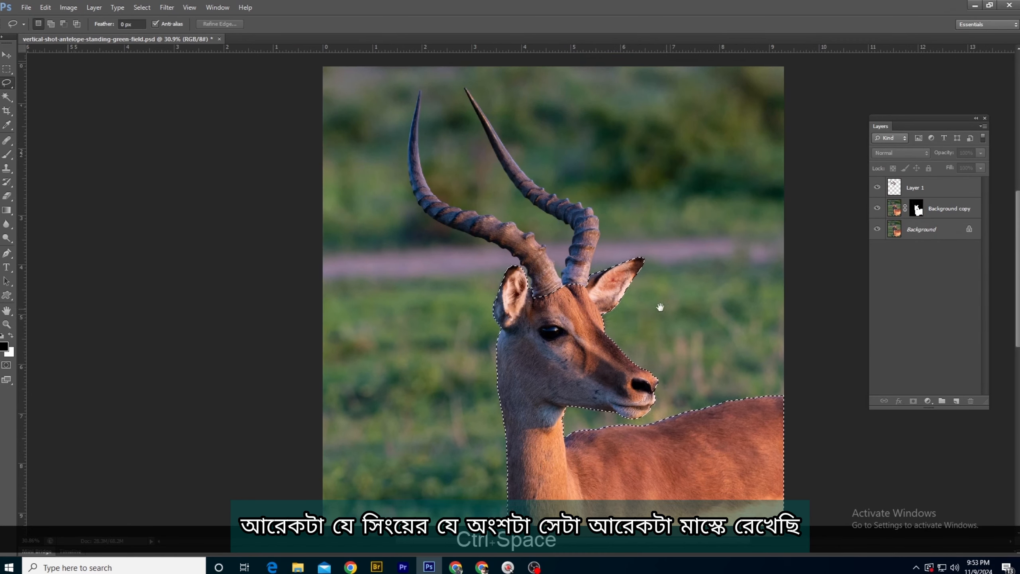
pyautogui.moveTo(494, 191); pyautogui.dragTo(514, 151)
pyautogui.hotkey('ctrl', 'd')
# Select Layer 1, which holds the horns, and examine the horns up close.
pyautogui.moveTo(613, 143); pyautogui.dragTo(448, 241)
pyautogui.click(895, 188)
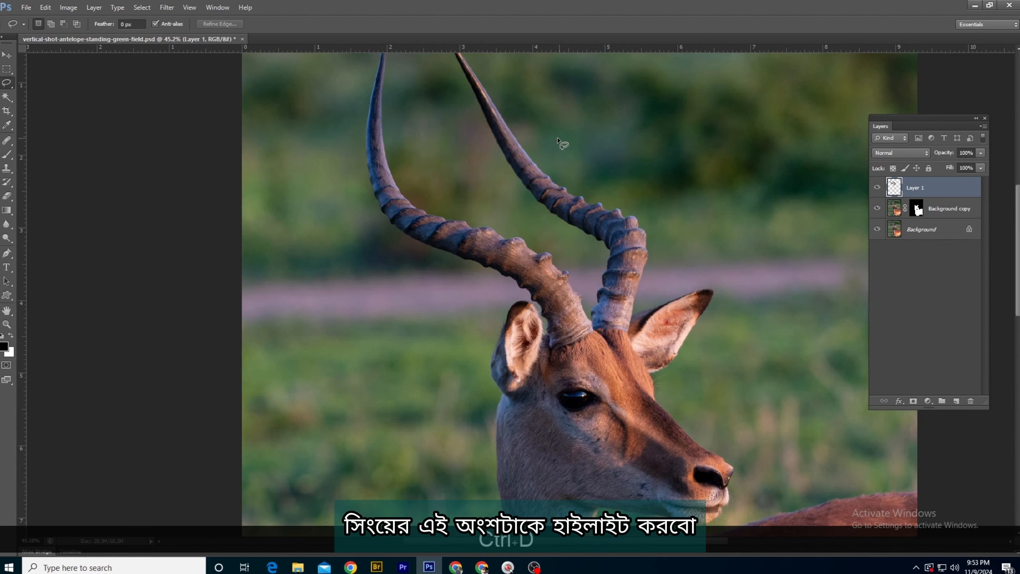
pyautogui.moveTo(548, 136); pyautogui.dragTo(578, 136)
pyautogui.moveTo(483, 136); pyautogui.dragTo(490, 155)
pyautogui.moveTo(493, 119)
pyautogui.mouseDown()
pyautogui.moveTo(512, 128)
pyautogui.moveTo(529, 250)
pyautogui.moveTo(365, 275)
pyautogui.moveTo(334, 140)
pyautogui.moveTo(498, 132)
pyautogui.mouseUp()
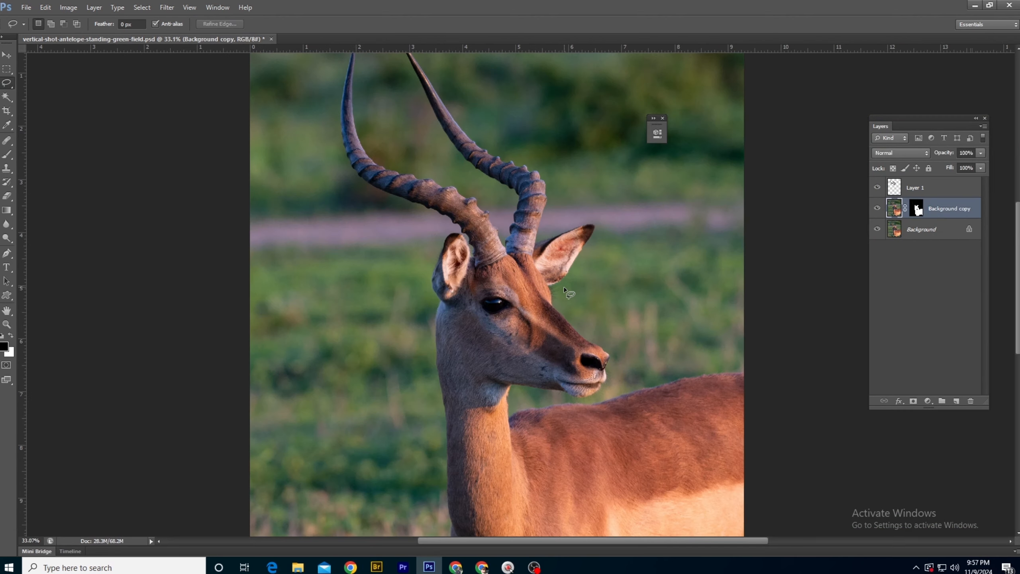
# Add a Color Lookup adjustment layer directly above the Background copy layer.
pyautogui.moveTo(564, 289); pyautogui.dragTo(524, 240)
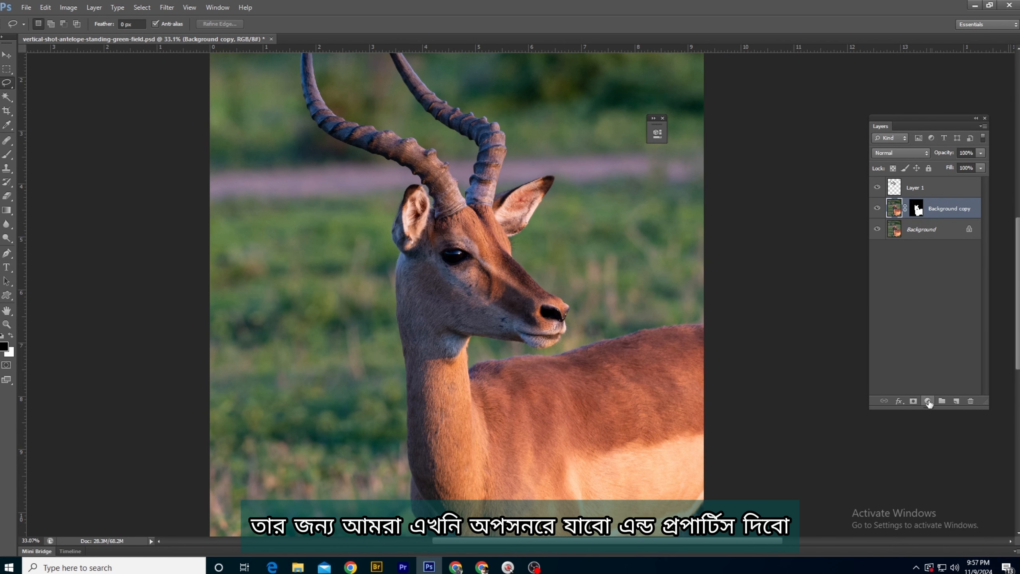
pyautogui.click(928, 401)
pyautogui.click(955, 330)
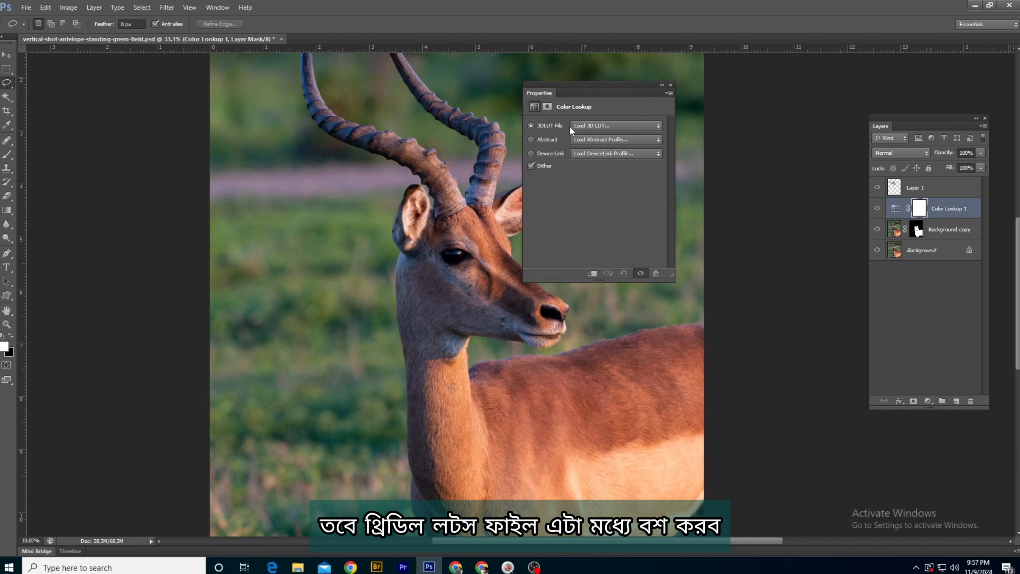
# Preview the 3DLUT presets from 2Strip.look through Crisp_Warm.look on the Color Lookup adjustment.
pyautogui.click(598, 126)
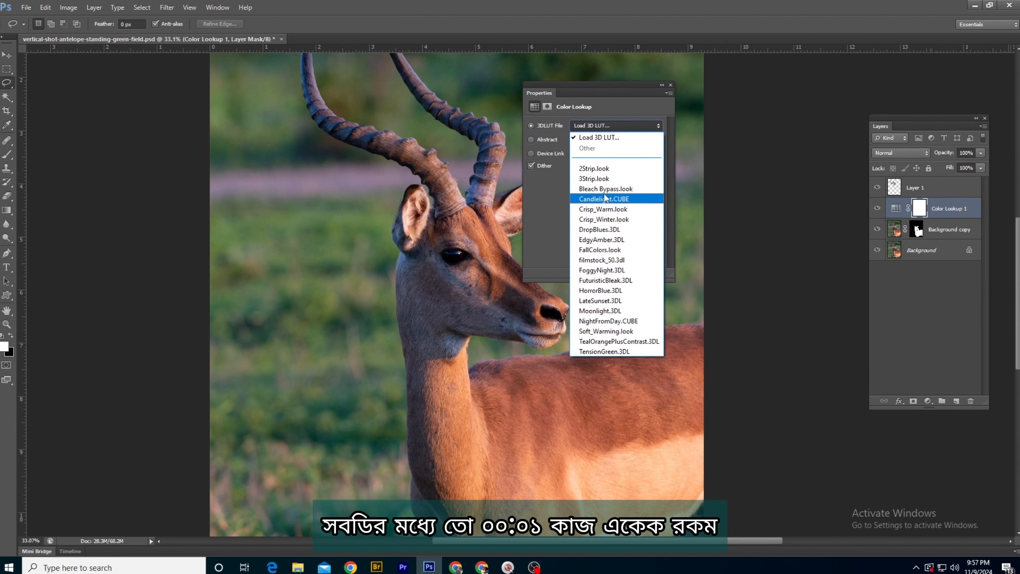
pyautogui.click(601, 170)
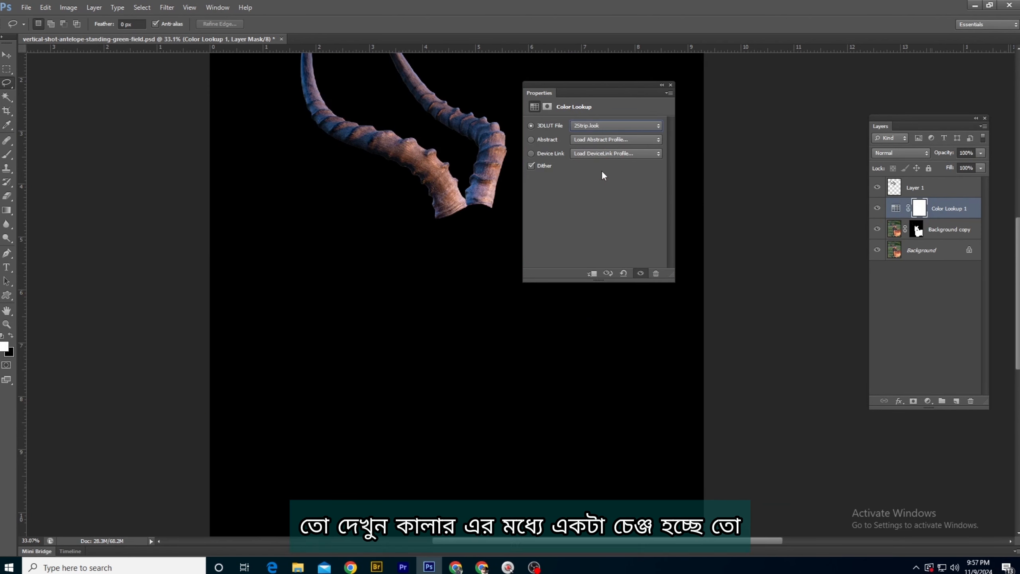
pyautogui.press('Down')
pyautogui.press('Down')
pyautogui.press('Down')
pyautogui.press('Down')
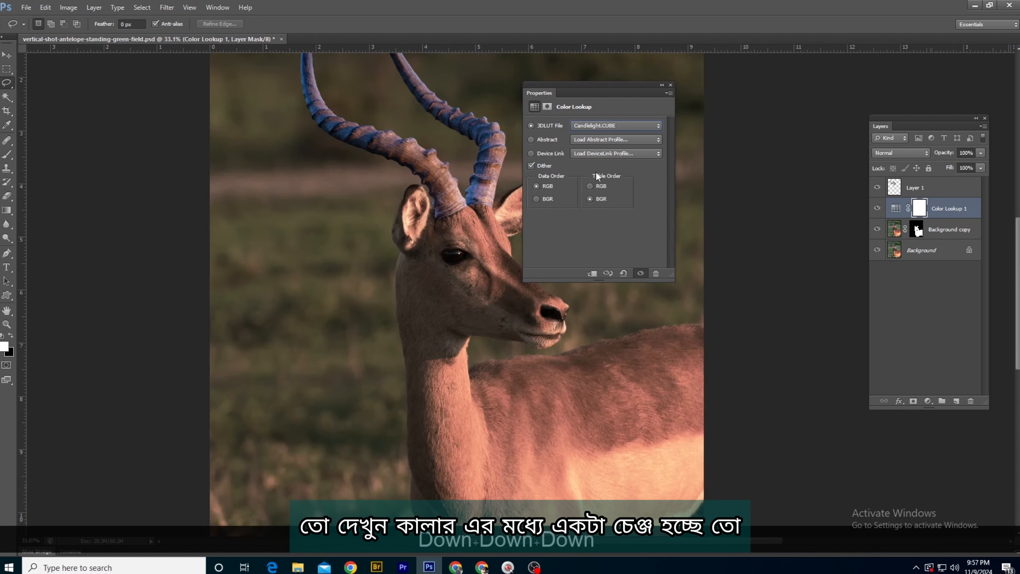
# Move Color Lookup 1 below the Background copy layer and preview the 3DLUT presets from DropBlues.3DL through filmstock_50.3dl.
pyautogui.moveTo(955, 209); pyautogui.dragTo(949, 238)
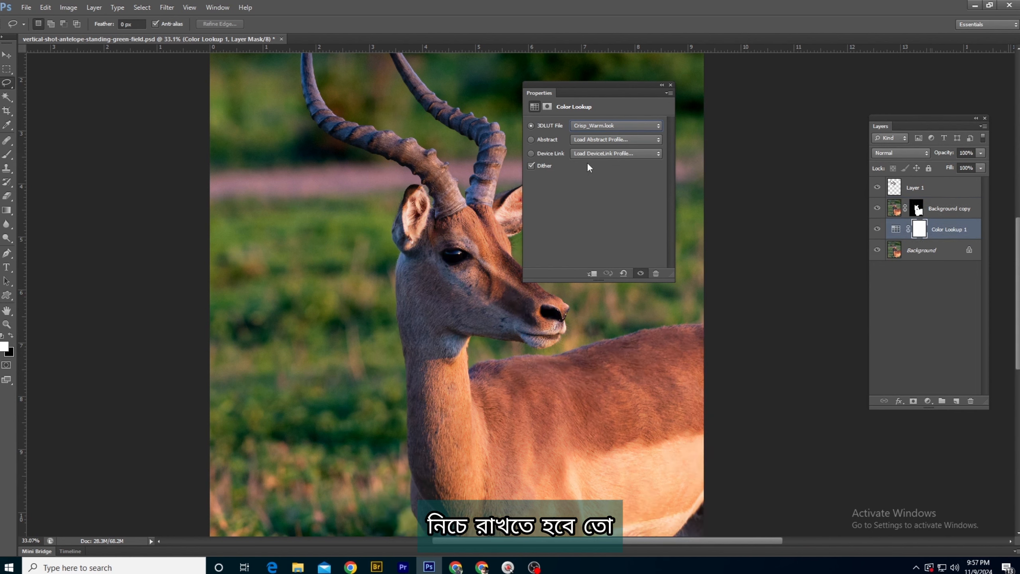
pyautogui.click(616, 125)
pyautogui.click(608, 231)
pyautogui.press('Down')
pyautogui.press('Down')
pyautogui.press('Down')
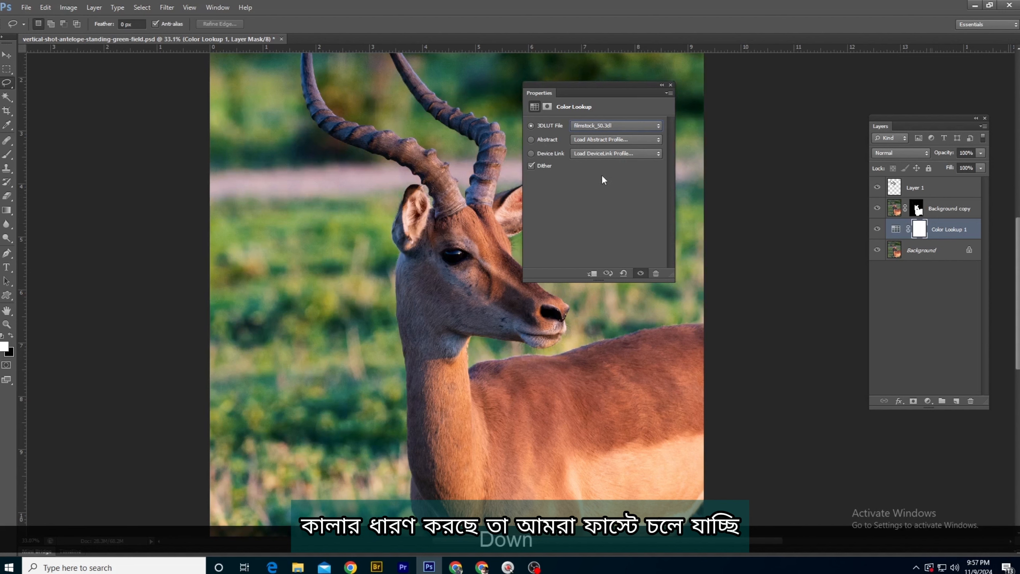
pyautogui.click(604, 128)
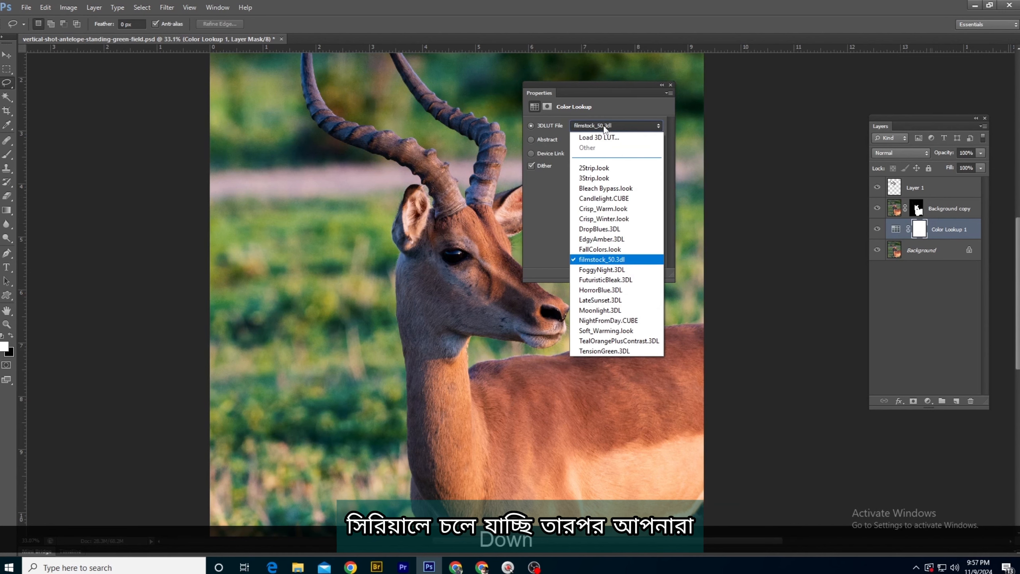
pyautogui.click(602, 260)
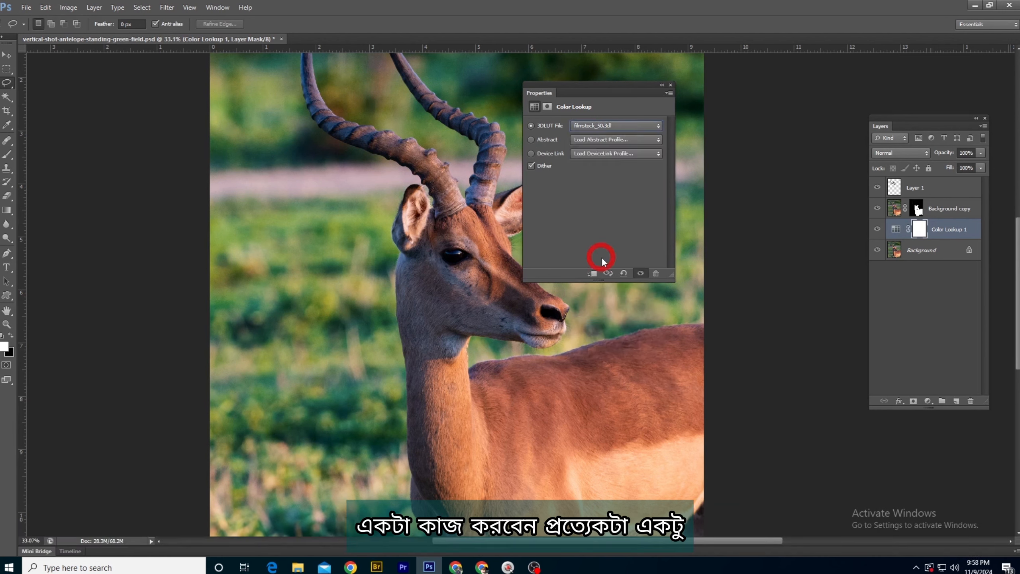
# Preview the darker 3DLUT presets from FoggyNight.3DL through Moonlight.3DL on the background.
pyautogui.press('Down')
pyautogui.click(605, 128)
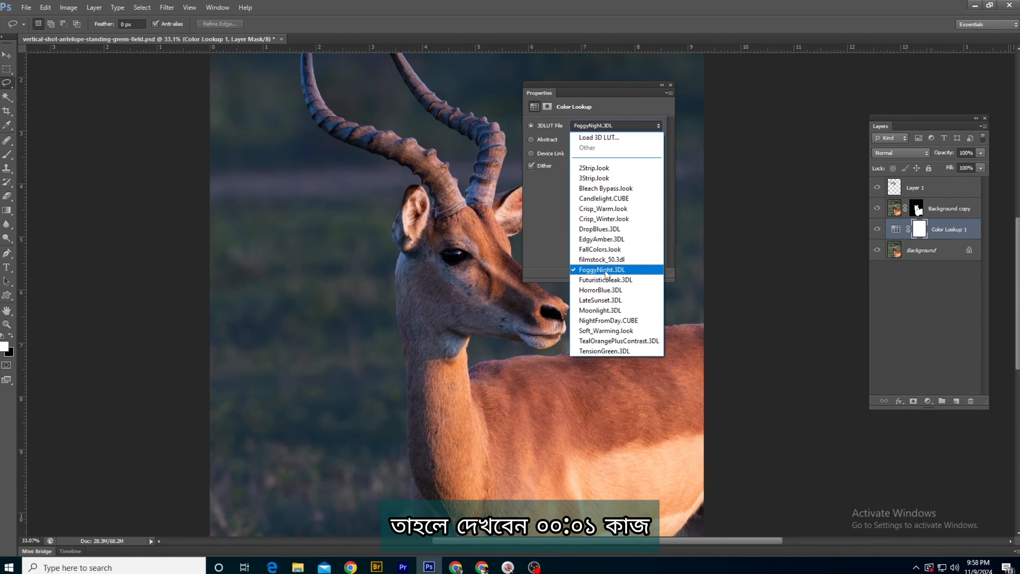
pyautogui.click(607, 280)
pyautogui.press('Down')
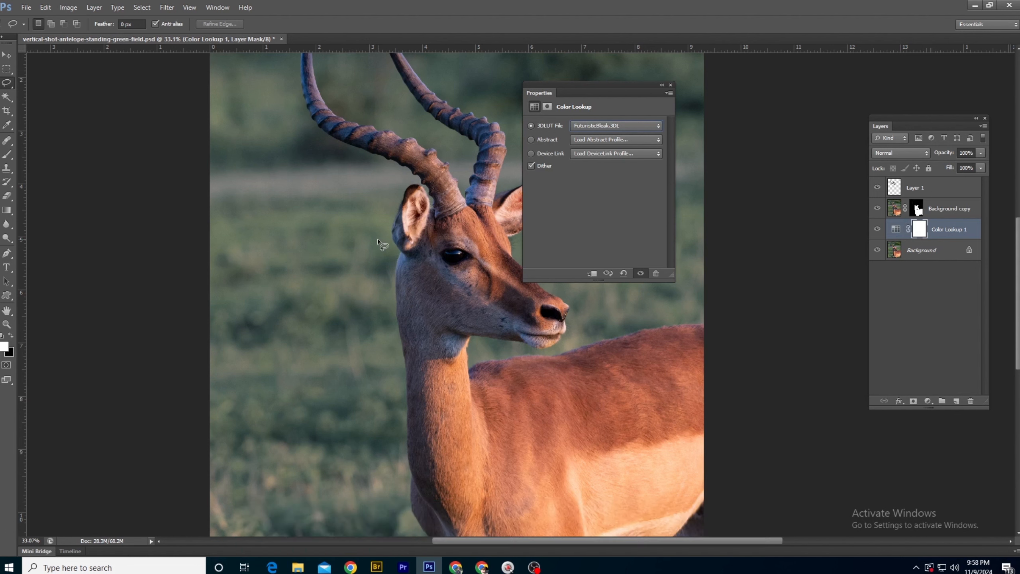
pyautogui.press('Down')
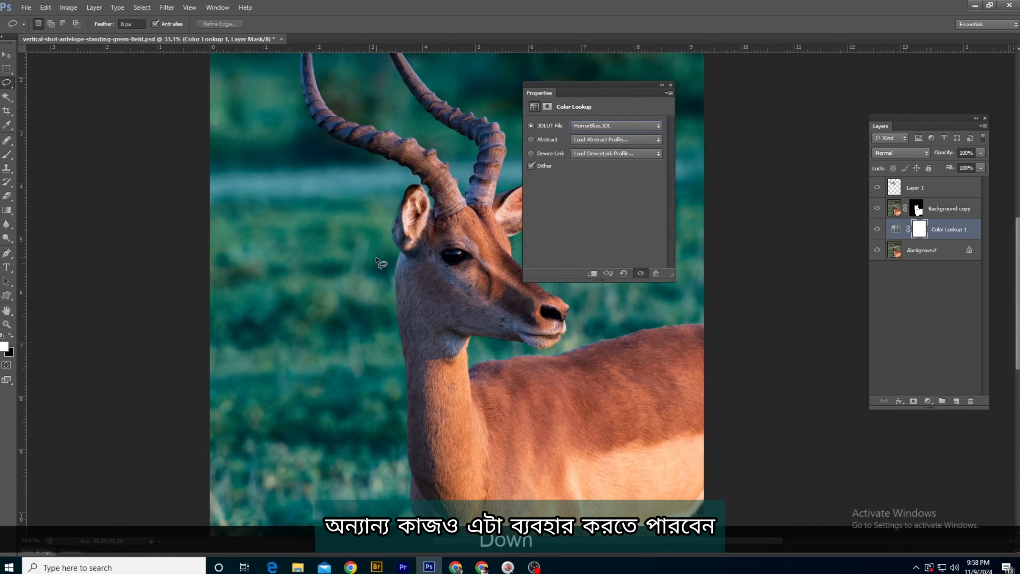
pyautogui.press('Down')
pyautogui.press('Down')
# Set the Color Lookup's 3DLUT file to NightFromDay.CUBE and collapse its properties.
pyautogui.click(609, 128)
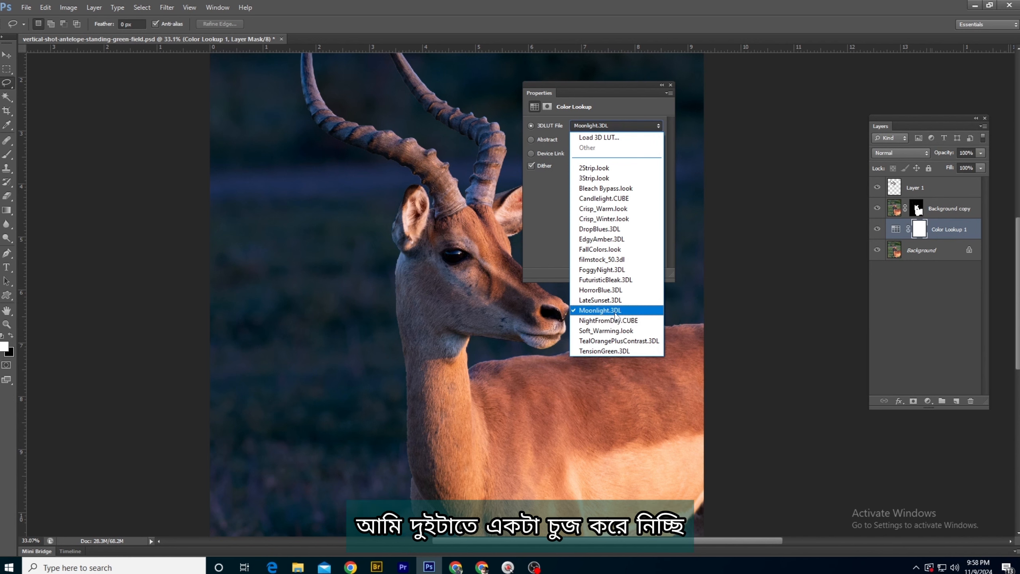
pyautogui.click(617, 320)
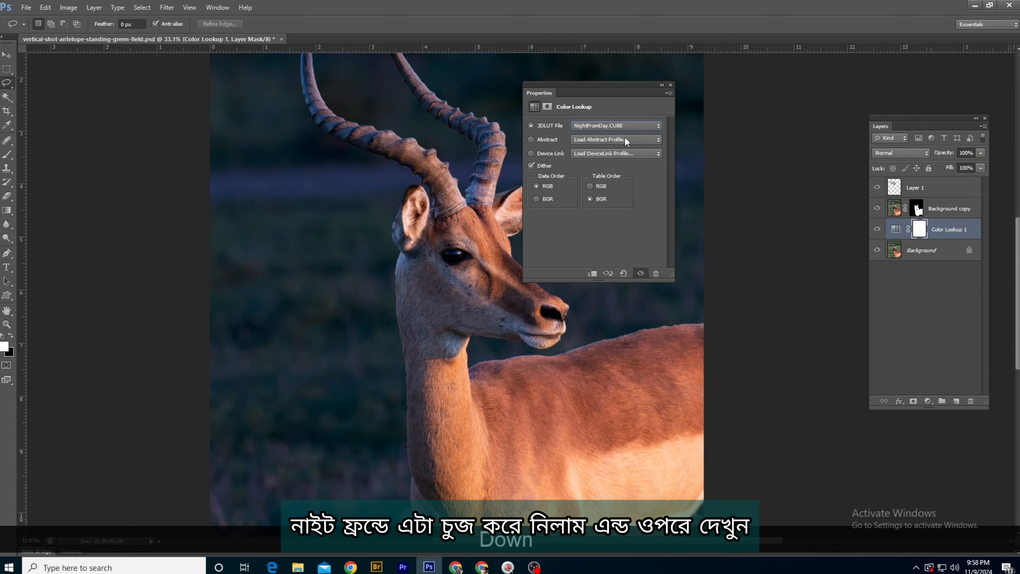
pyautogui.click(661, 86)
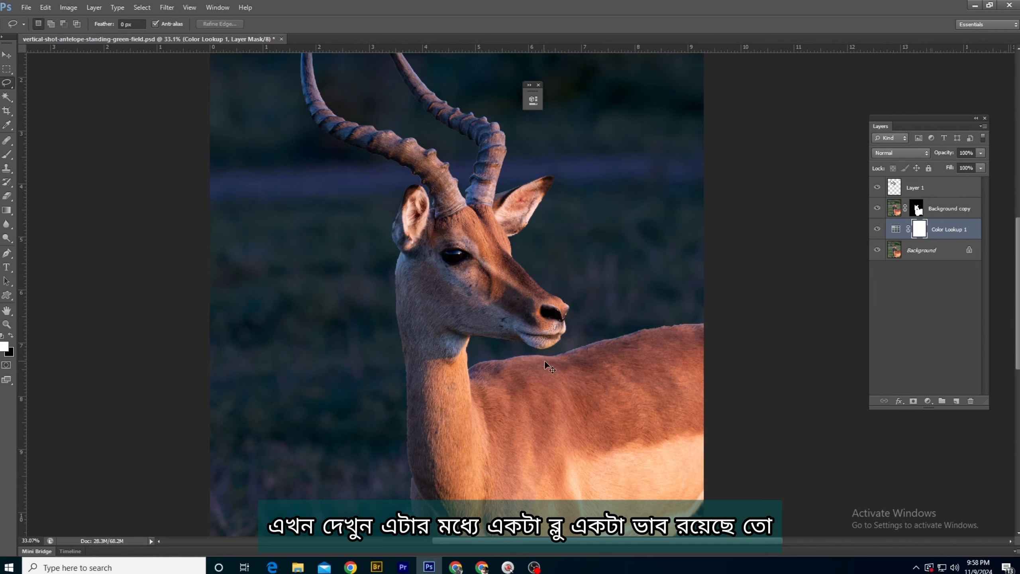
pyautogui.moveTo(544, 360); pyautogui.dragTo(528, 349)
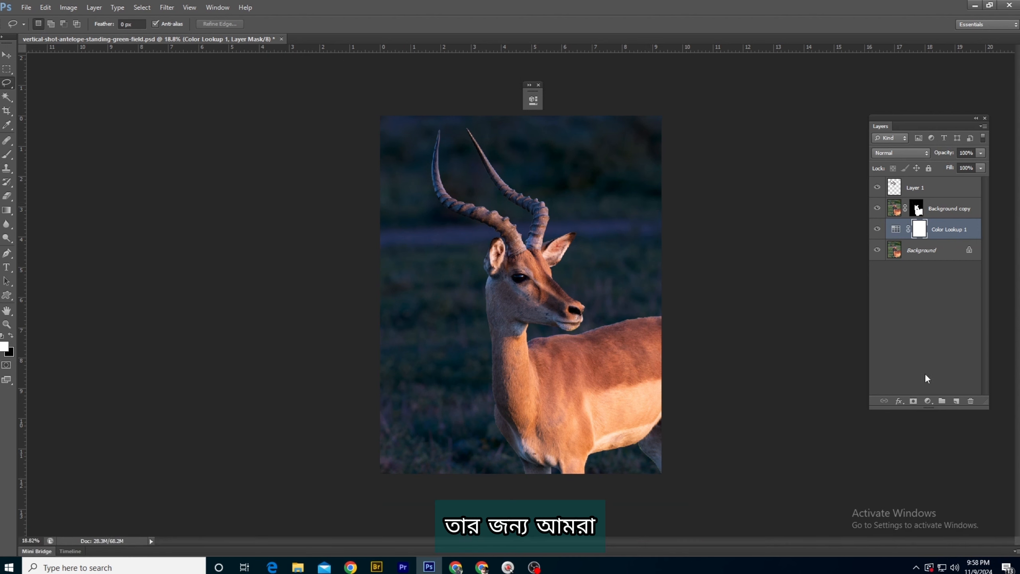
# Add a Hue/Saturation adjustment above Color Lookup 1 and set its saturation to -52.
pyautogui.click(927, 401)
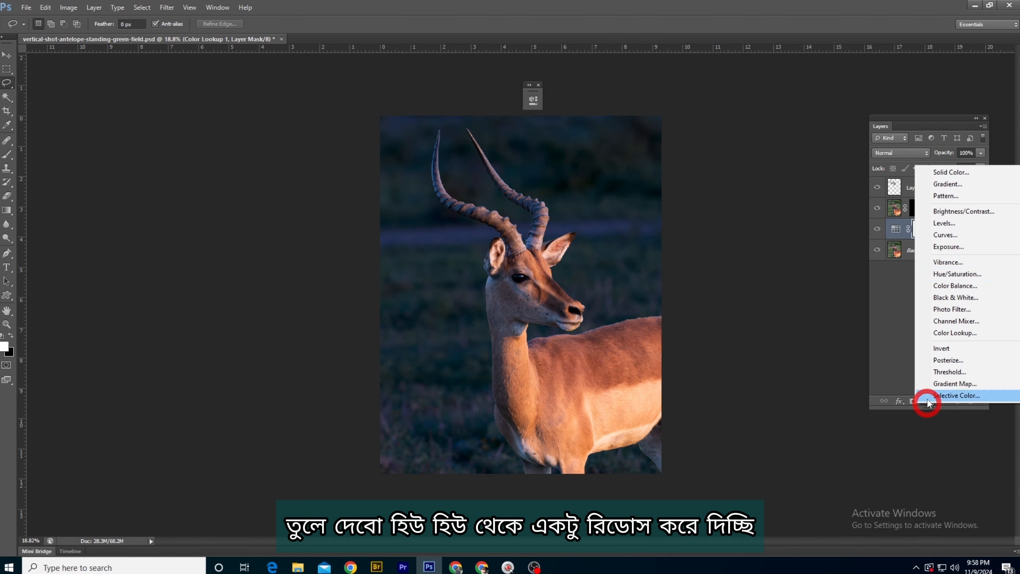
pyautogui.click(965, 276)
pyautogui.moveTo(441, 189); pyautogui.dragTo(427, 186)
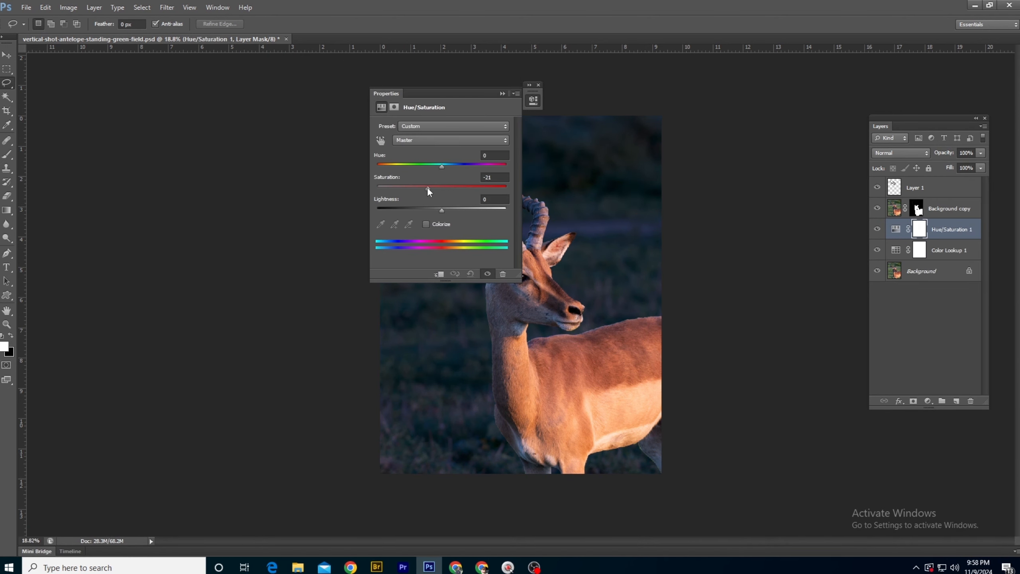
pyautogui.moveTo(442, 94); pyautogui.dragTo(241, 86)
pyautogui.moveTo(240, 182); pyautogui.dragTo(227, 180)
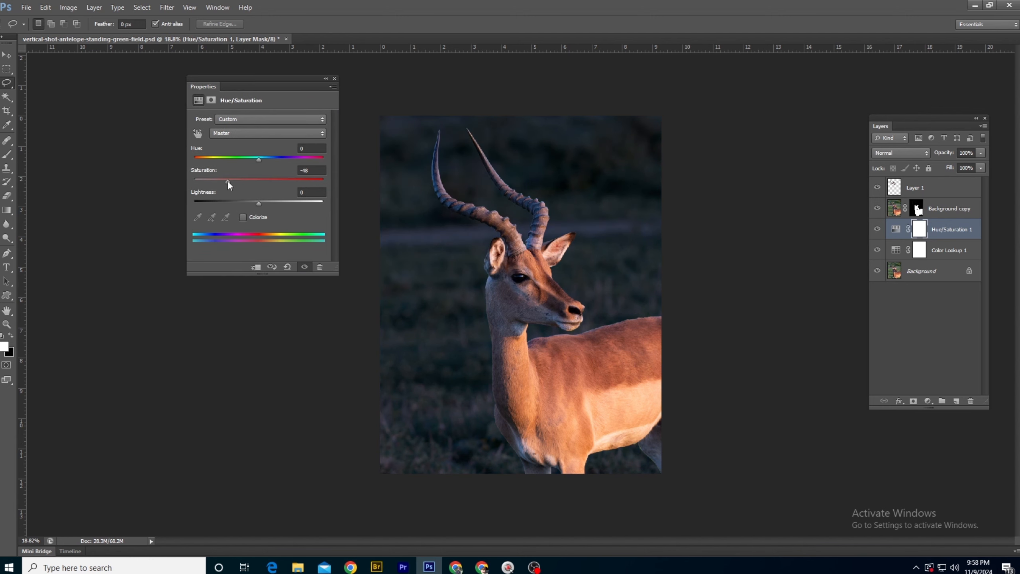
# Compare the background with and without the Hue/Saturation adjustment, leaving the adjustment visible.
pyautogui.click(304, 267)
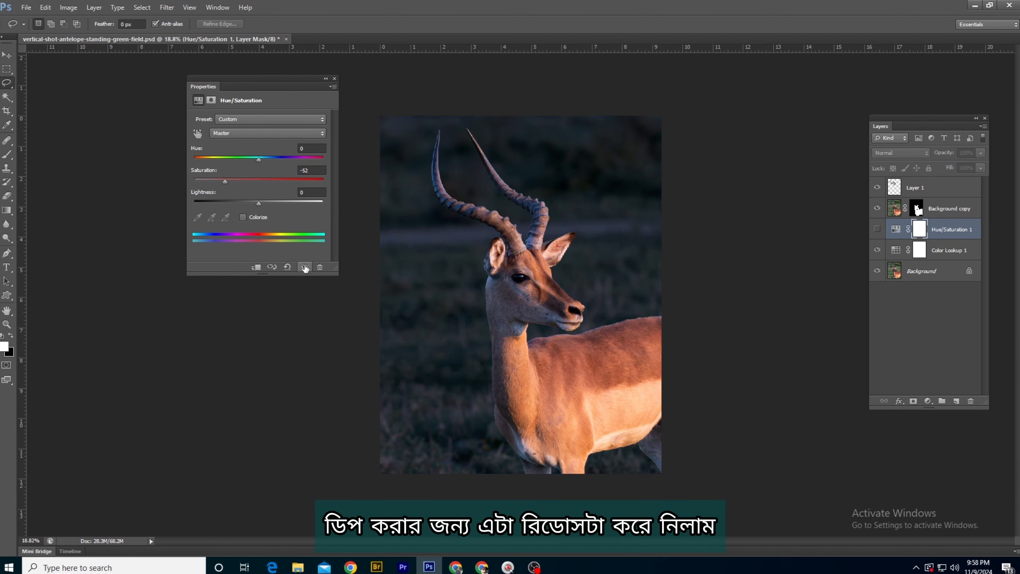
pyautogui.click(304, 267)
pyautogui.click(304, 267)
pyautogui.click(305, 267)
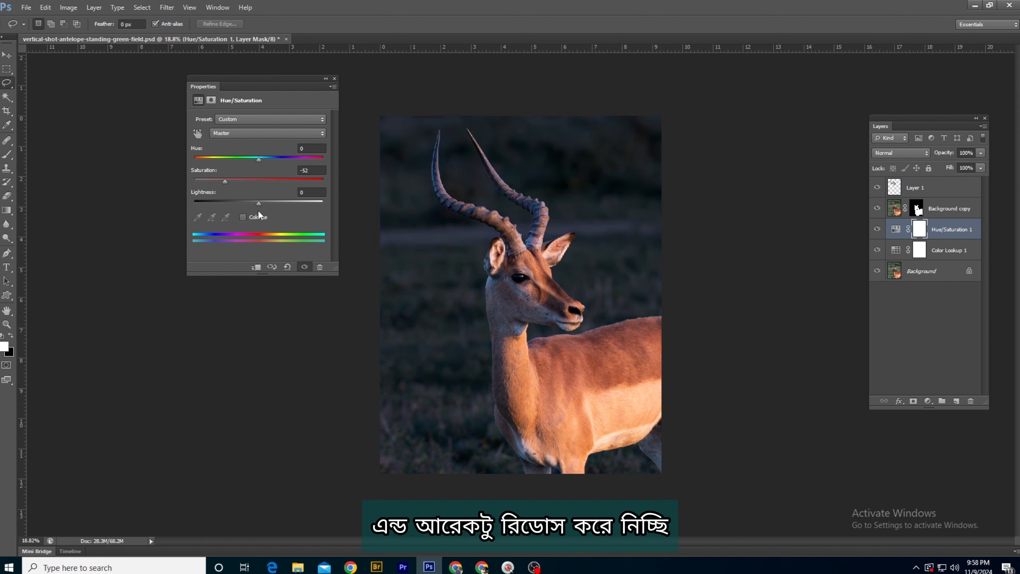
# Set the Hue/Saturation adjustment's lightness to -28 and collapse its properties.
pyautogui.moveTo(259, 203); pyautogui.dragTo(246, 200)
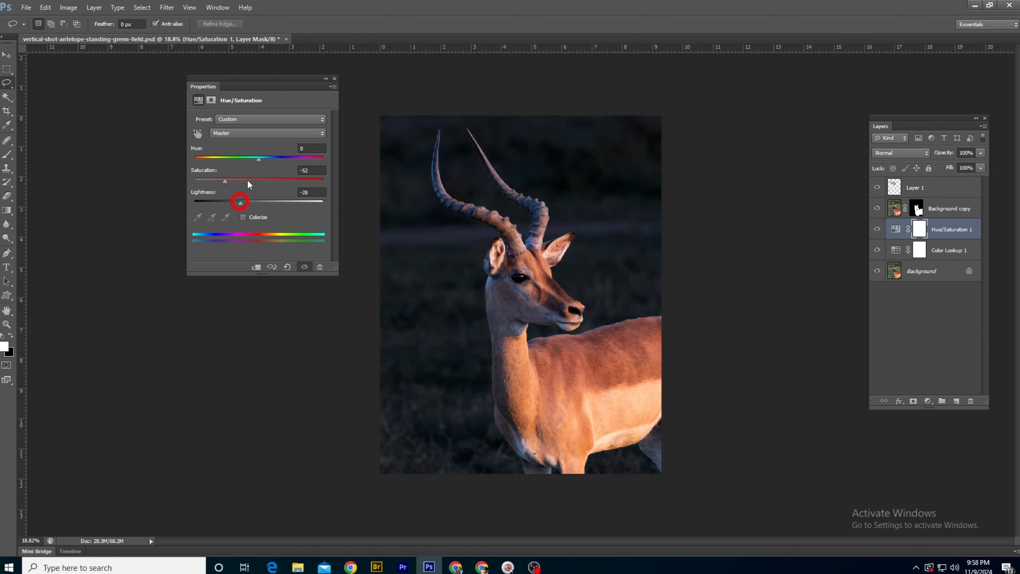
pyautogui.click(326, 78)
# Examine the antelope's horns and head up close against the darkened background.
pyautogui.scroll(3, 505, 290)
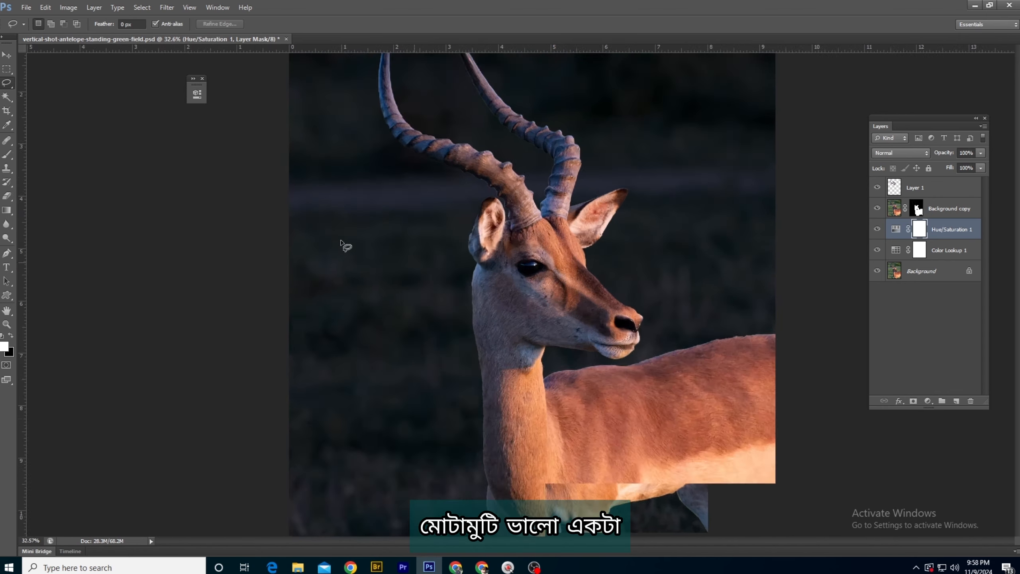
pyautogui.scroll(2, 340, 240)
pyautogui.press('space')
pyautogui.moveTo(475, 180); pyautogui.dragTo(301, 342)
pyautogui.moveTo(621, 134)
pyautogui.mouseDown()
pyautogui.moveTo(538, 142)
pyautogui.moveTo(593, 144)
pyautogui.mouseUp()
pyautogui.hotkey('ctrl', 'd')
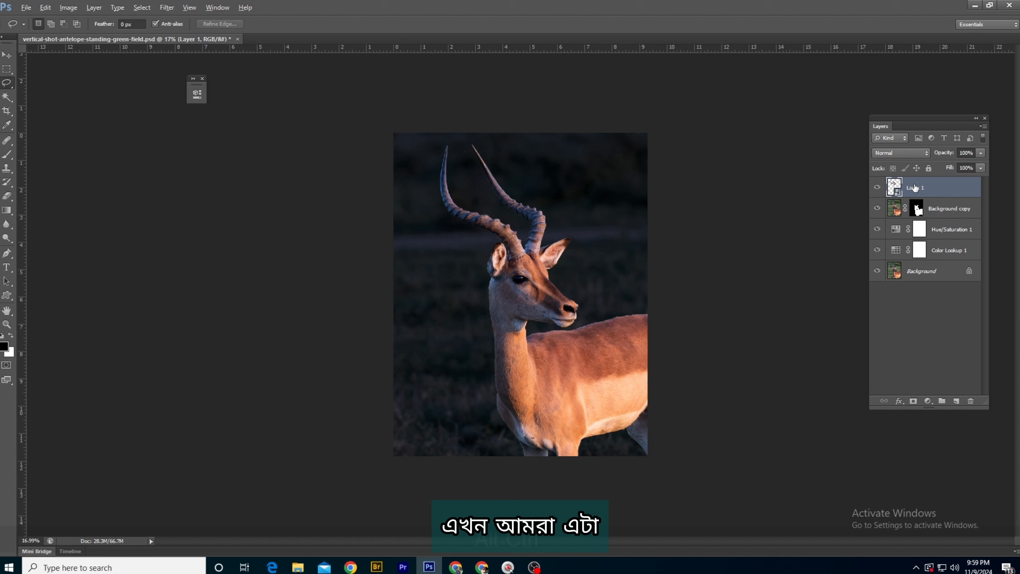
# Undo the smart object conversion of Layer 1 and outline the horn area with the Lasso, clearing that selection.
pyautogui.hotkey('ctrl', 'alt', 'z')
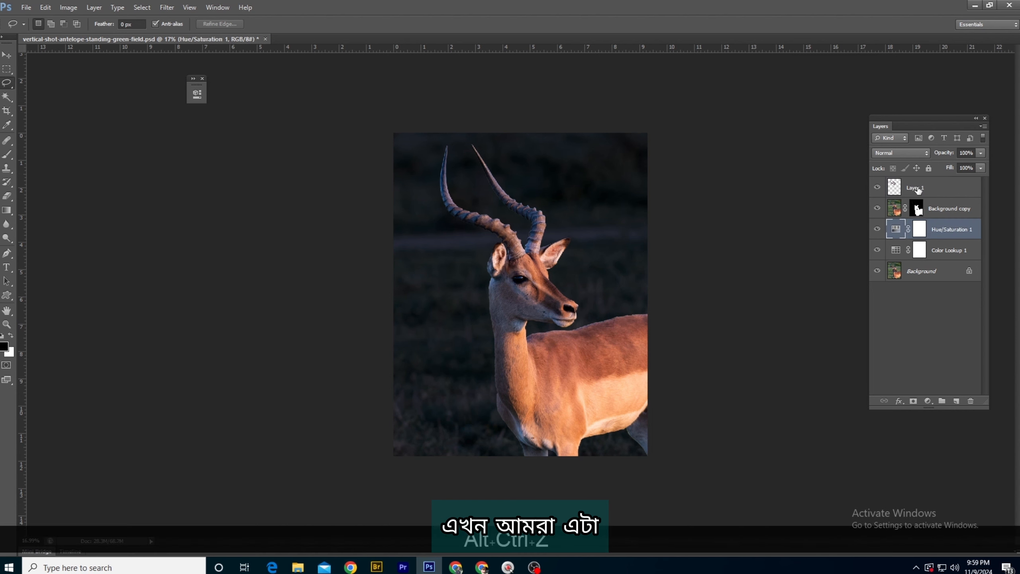
pyautogui.click(915, 188)
pyautogui.moveTo(438, 135)
pyautogui.mouseDown()
pyautogui.moveTo(518, 136)
pyautogui.moveTo(566, 229)
pyautogui.moveTo(401, 158)
pyautogui.moveTo(415, 133)
pyautogui.mouseUp()
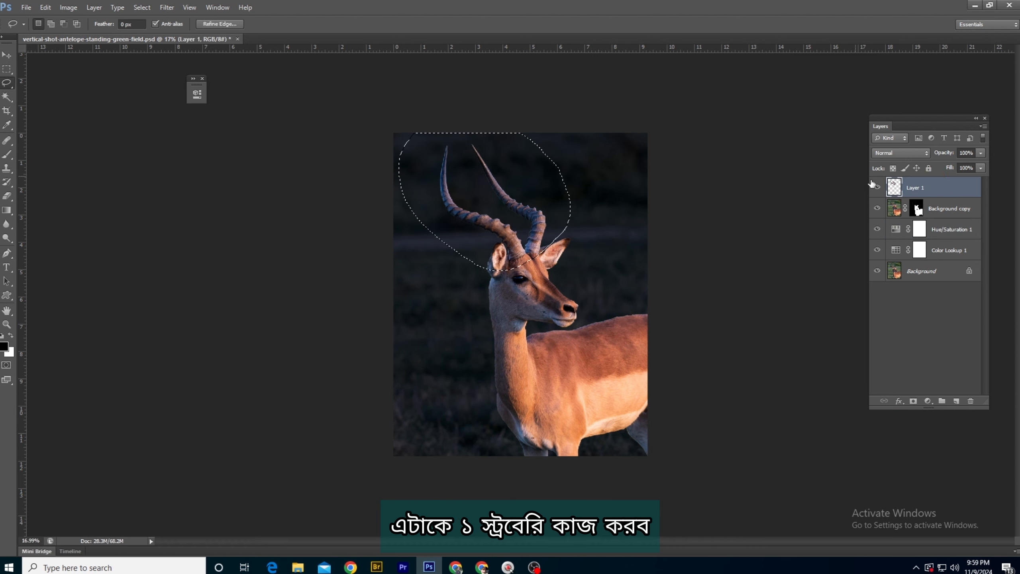
pyautogui.hotkey('ctrl', 'd')
# Load the horns' outline from Layer 1 as a selection and clear it.
pyautogui.rightClick(915, 184)
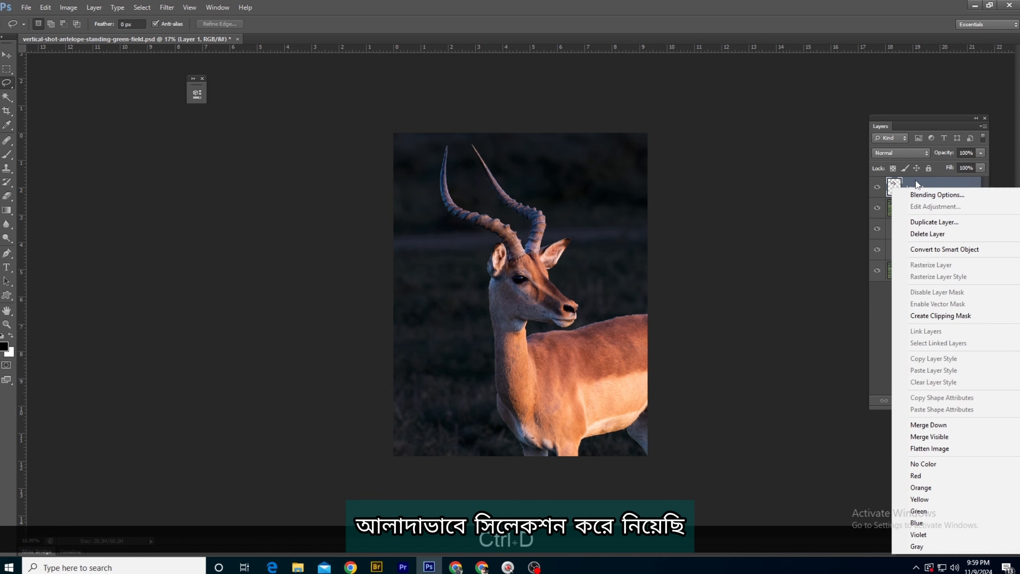
pyautogui.click(904, 183)
pyautogui.keyDown('ctrl'); pyautogui.click(895, 187); pyautogui.keyUp('ctrl')
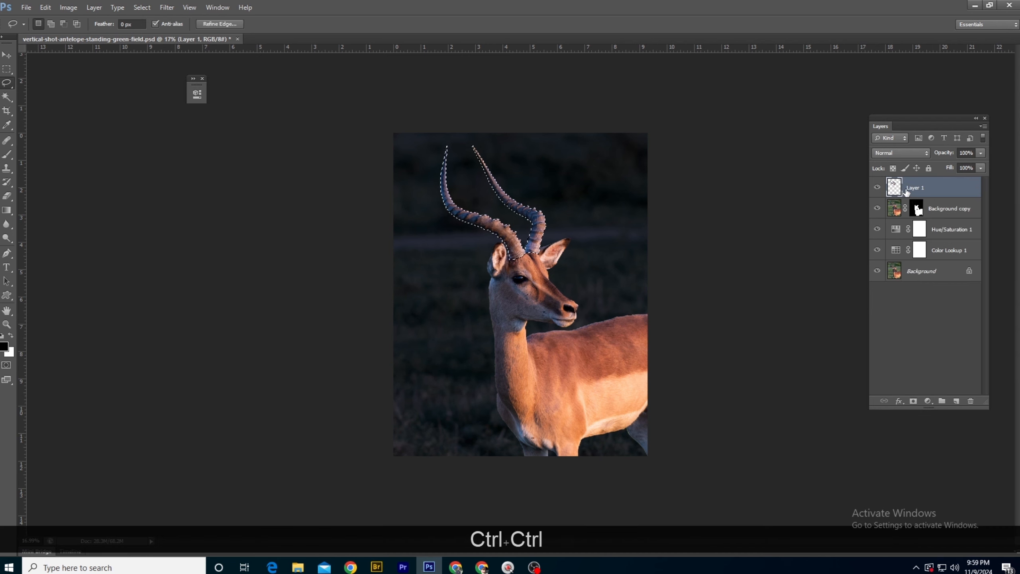
pyautogui.hotkey('ctrl', 'd')
pyautogui.rightClick(921, 191)
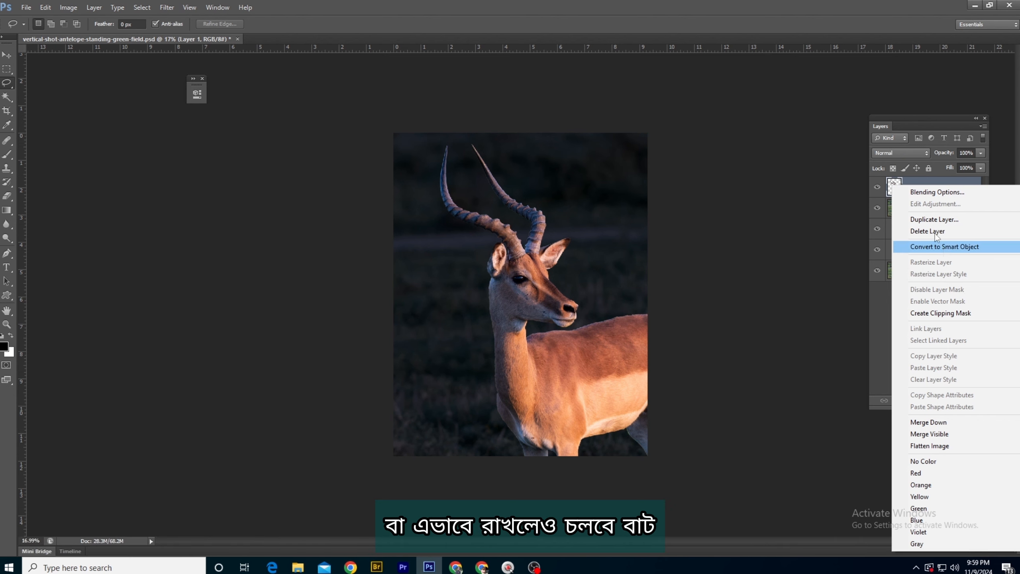
pyautogui.click(937, 192)
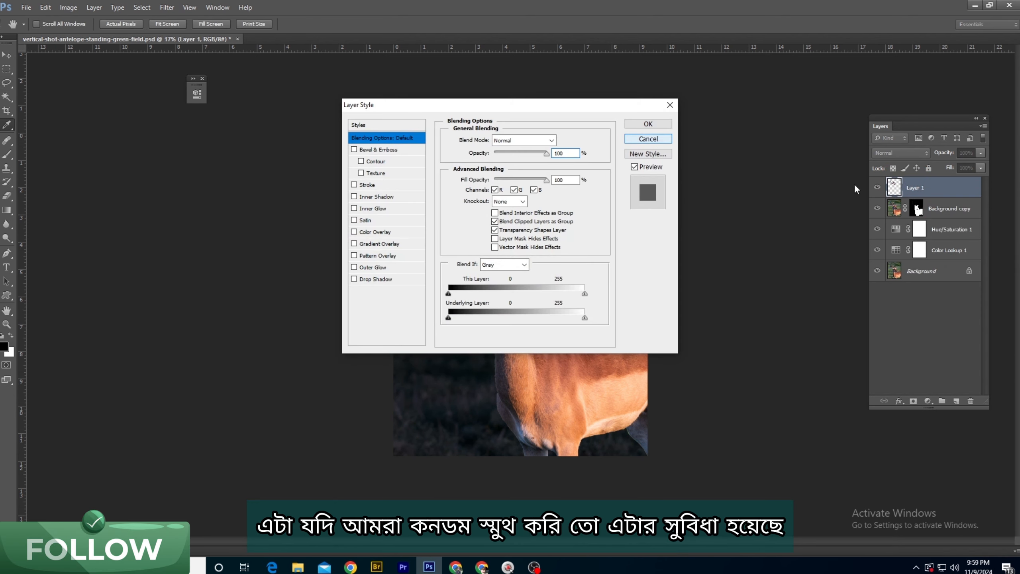
pyautogui.press('Escape')
# Convert the horn layer, Layer 1, to a smart object and duplicate it.
pyautogui.rightClick(919, 189)
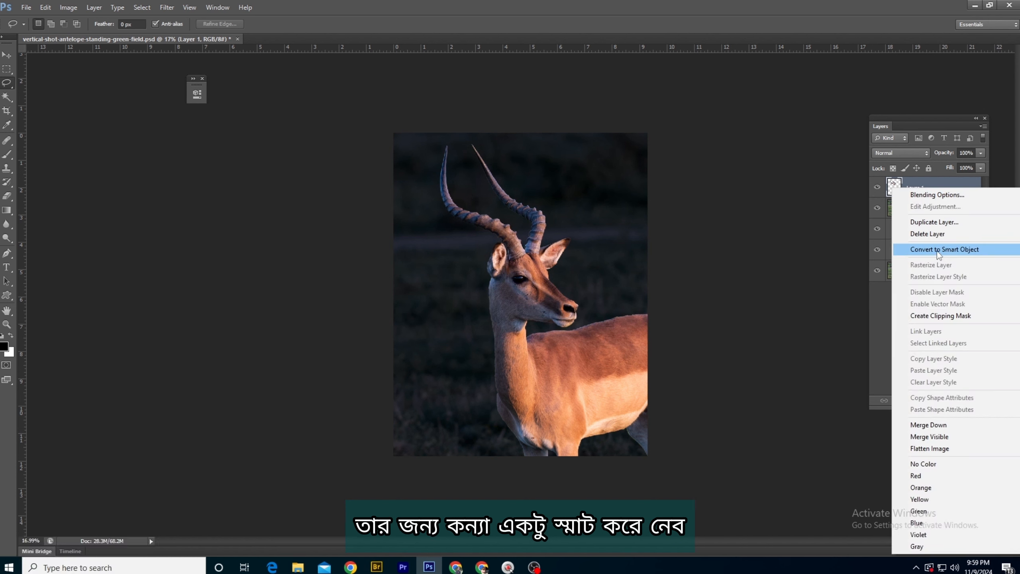
pyautogui.click(937, 249)
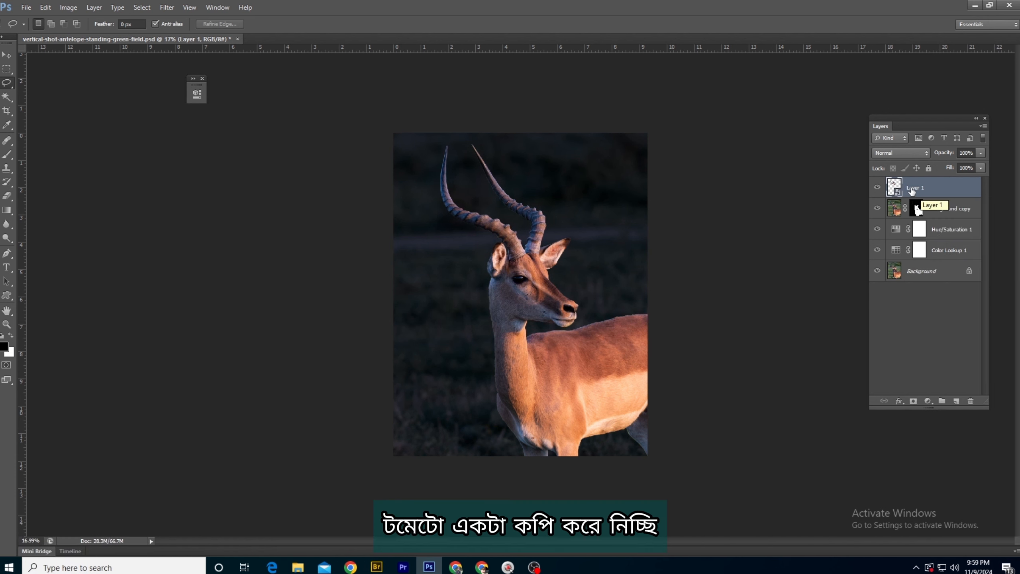
pyautogui.press('ctrl')
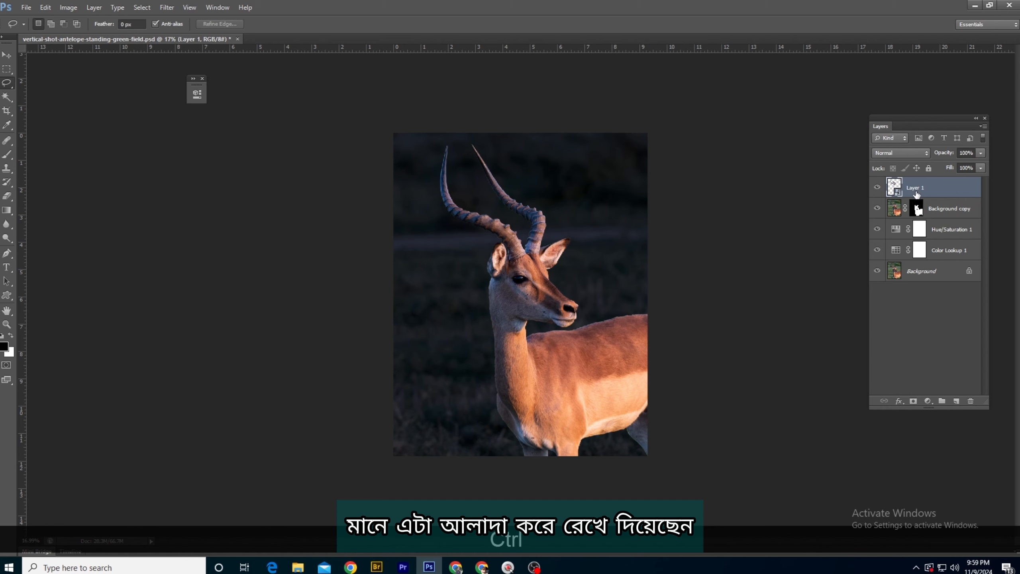
pyautogui.hotkey('ctrl', 'j')
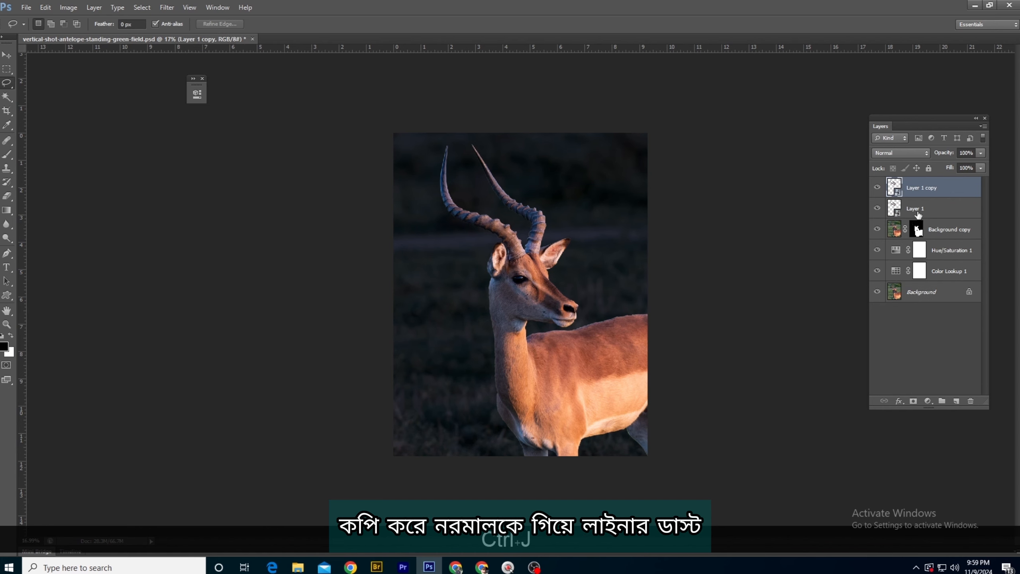
# Set the duplicated horn layer's blend mode to Linear Dodge (Add).
pyautogui.click(901, 153)
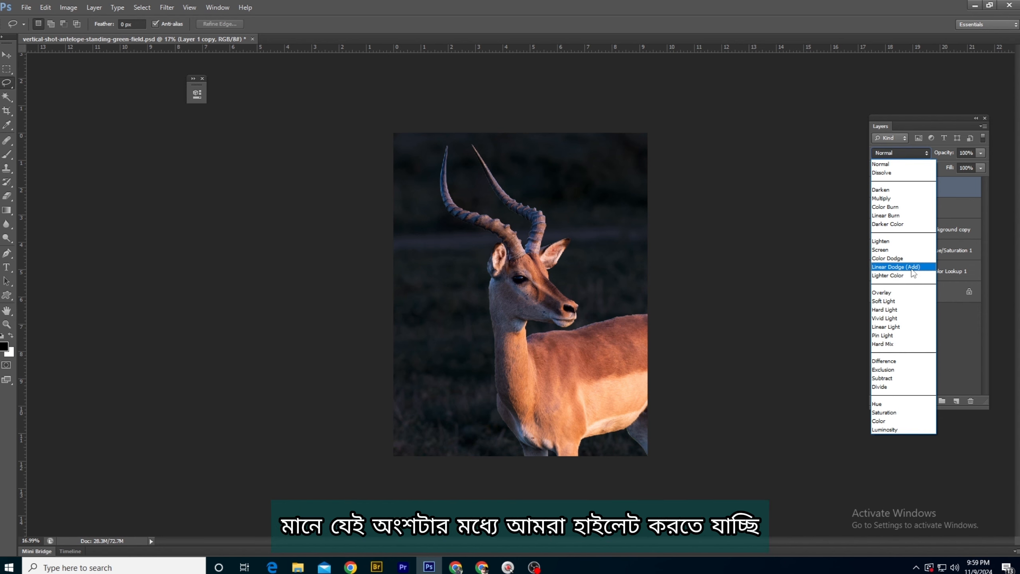
pyautogui.click(913, 267)
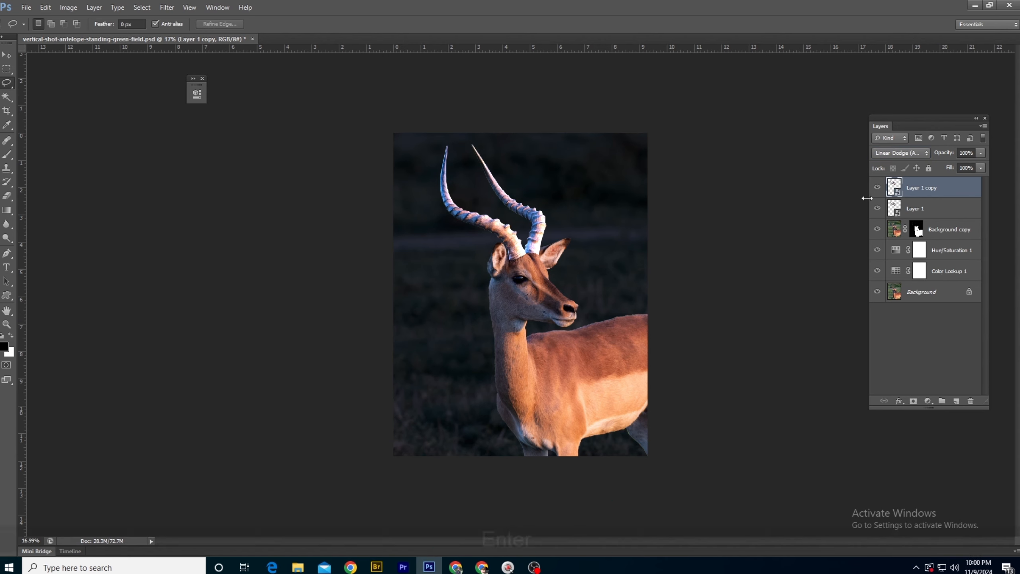
pyautogui.press('Return')
# Apply a Gaussian Blur with a 10-pixel radius to Layer 1 copy and check the glow around the horns.
pyautogui.click(173, 9)
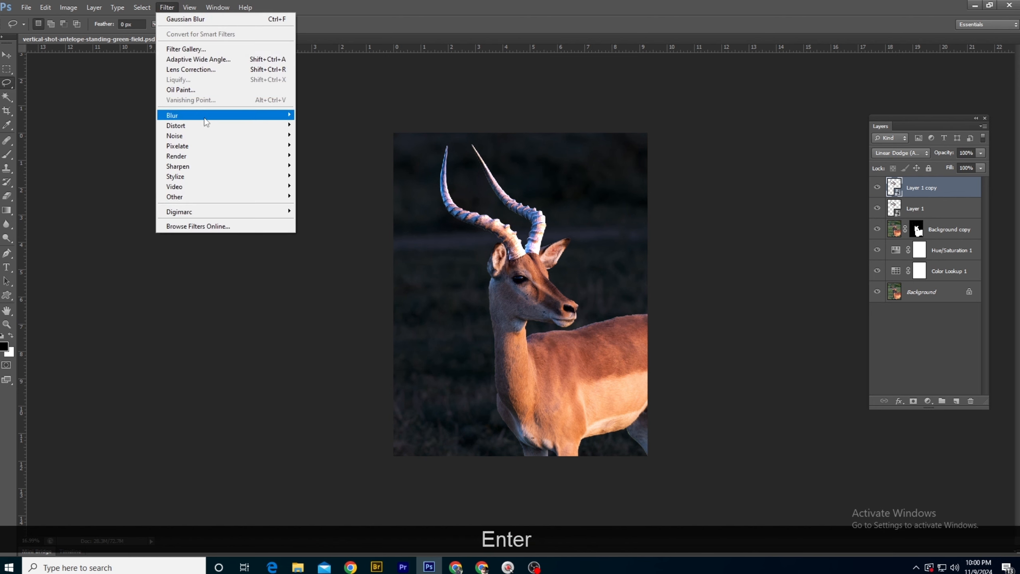
pyautogui.click(197, 118)
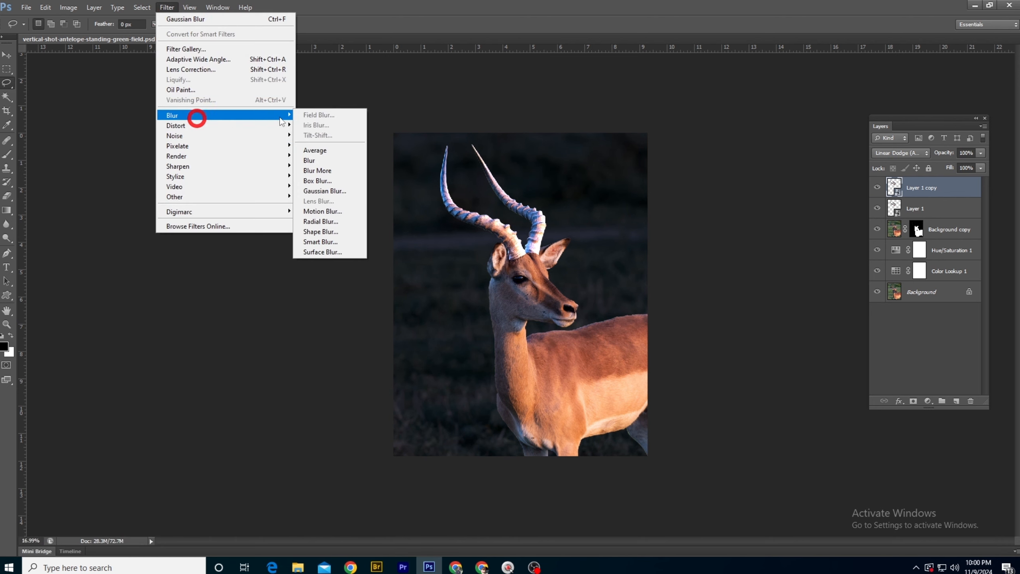
pyautogui.click(317, 191)
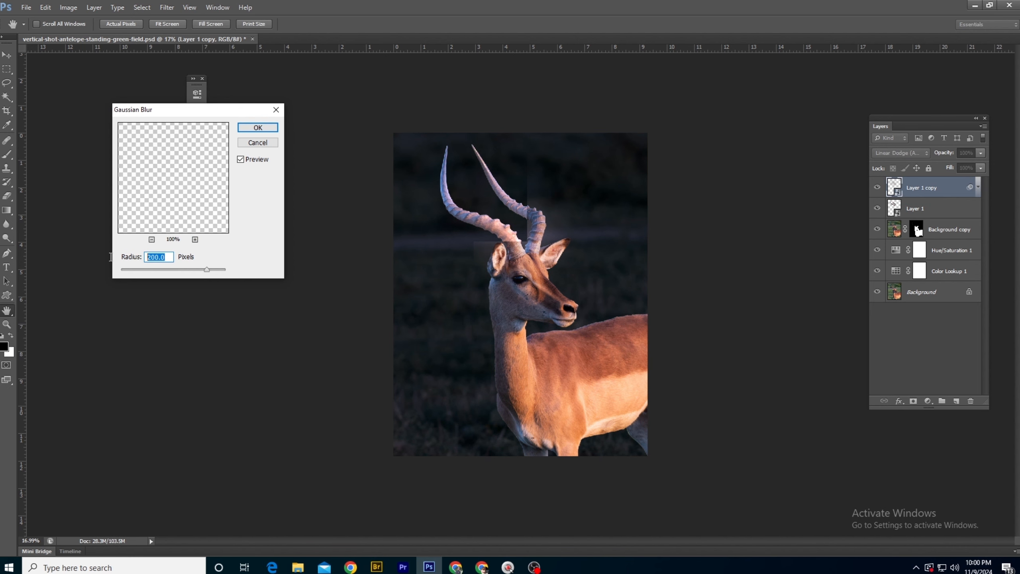
pyautogui.write('10')
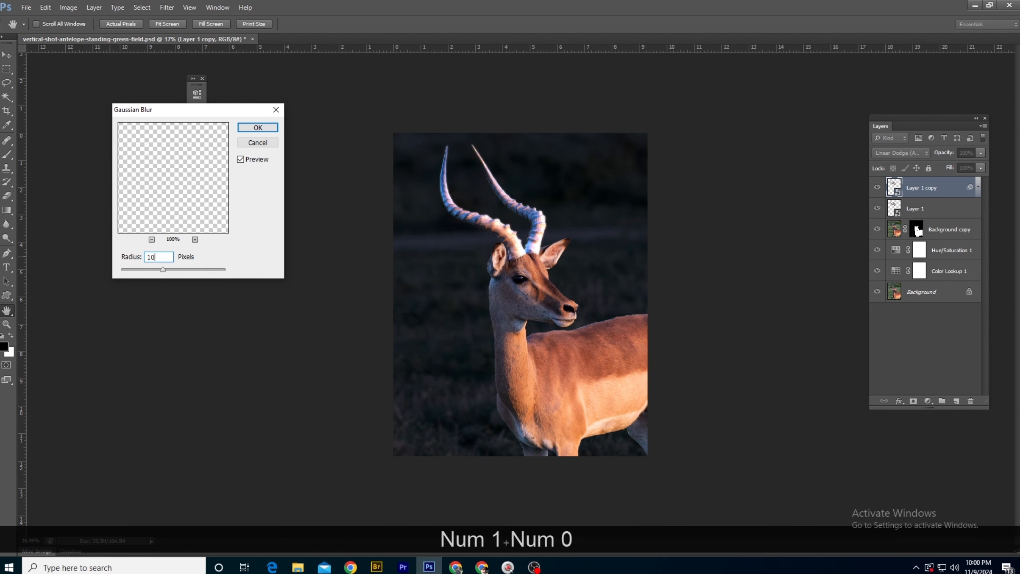
pyautogui.press('Return')
pyautogui.scroll(5, 537, 152)
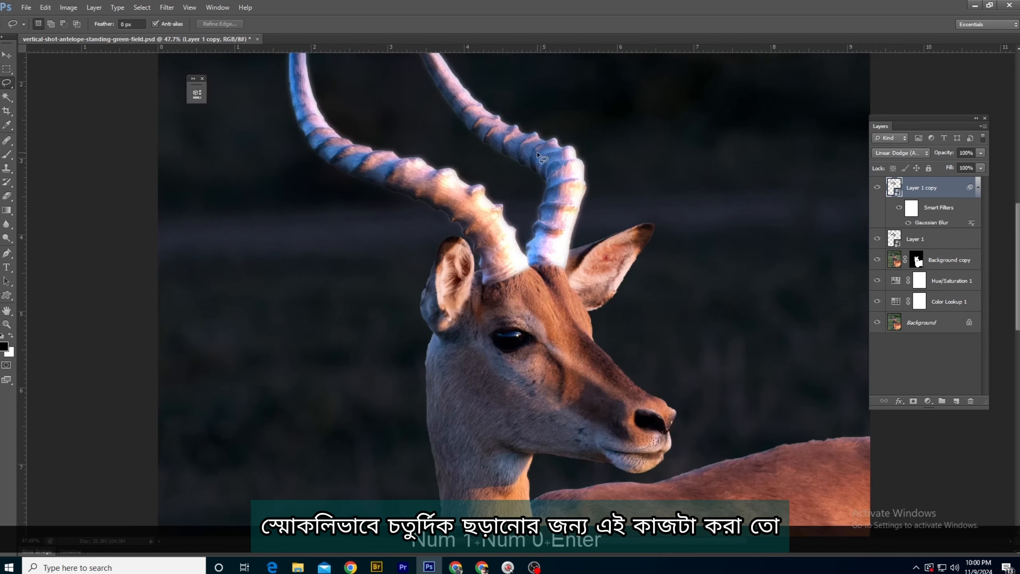
pyautogui.scroll(-4, 481, 117)
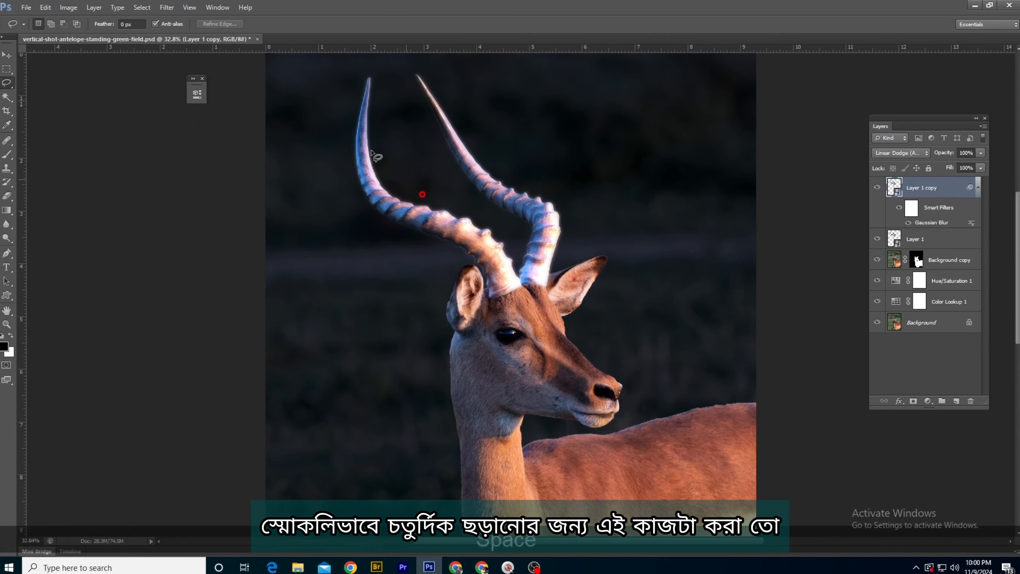
pyautogui.press('space')
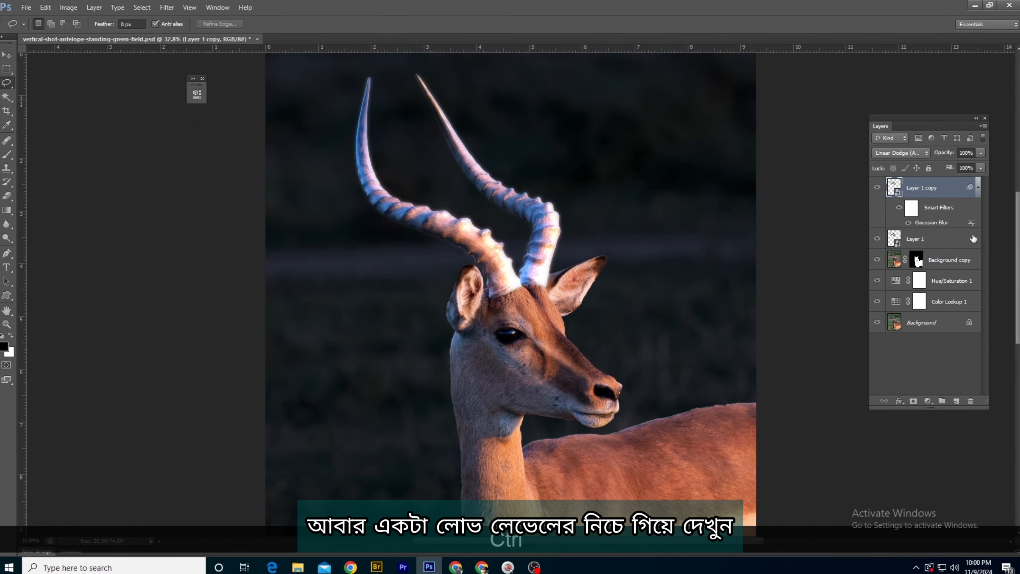
# Duplicate the blurred horn layer and set the new copy's Gaussian Blur radius to 20 pixels.
pyautogui.hotkey('ctrl', 'j')
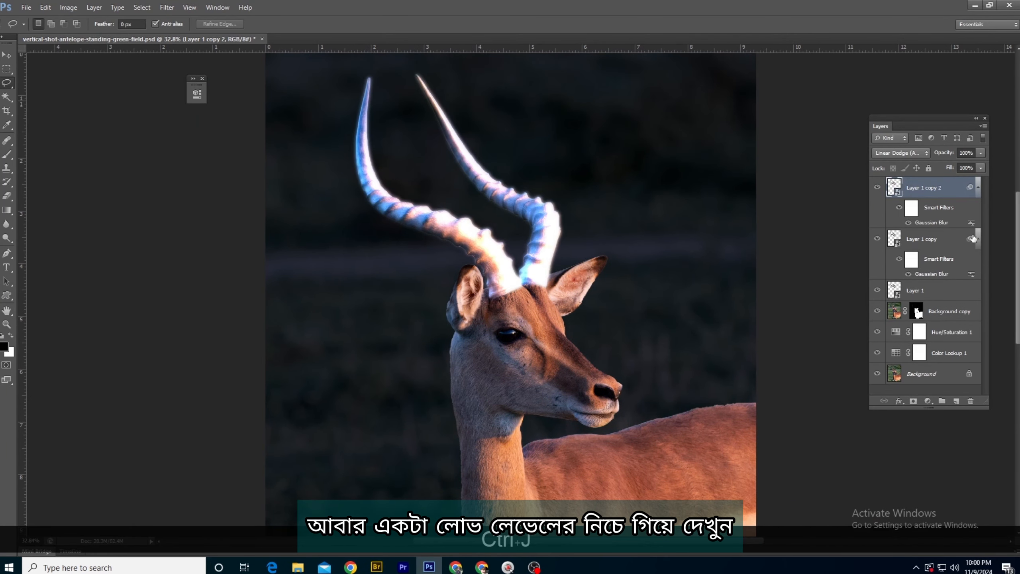
pyautogui.doubleClick(926, 224)
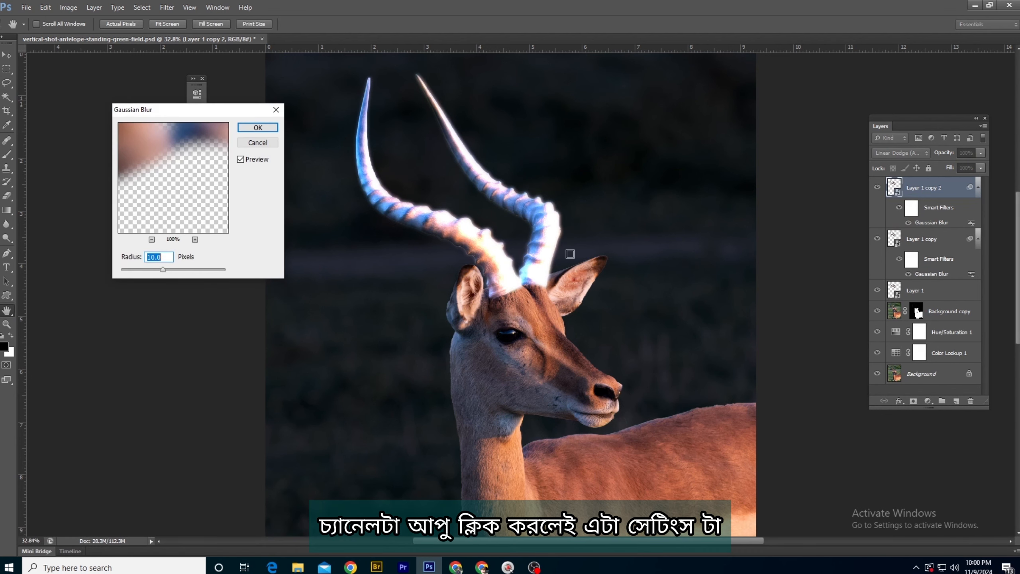
pyautogui.moveTo(224, 110); pyautogui.dragTo(301, 131)
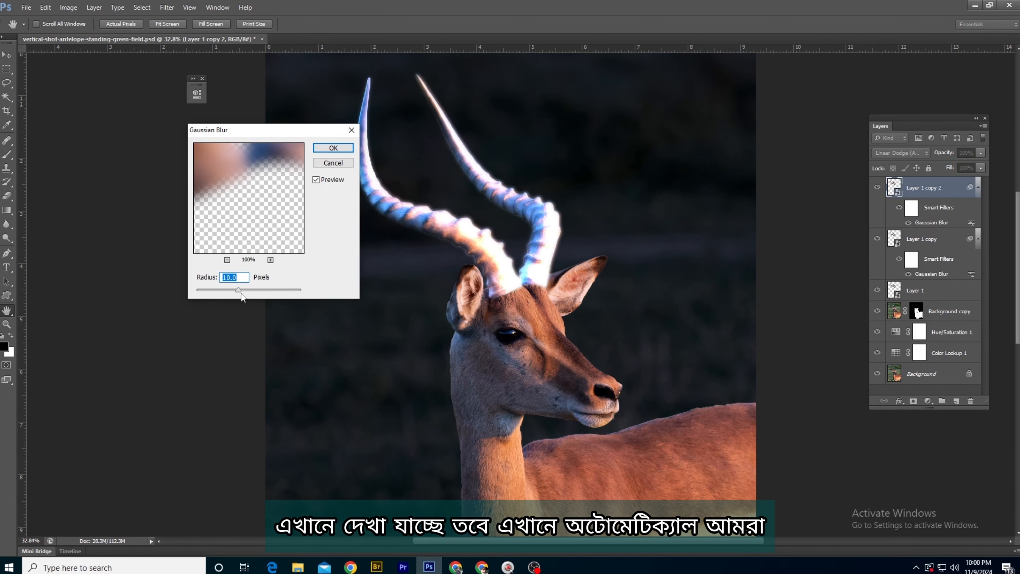
pyautogui.doubleClick(221, 277)
pyautogui.write('20')
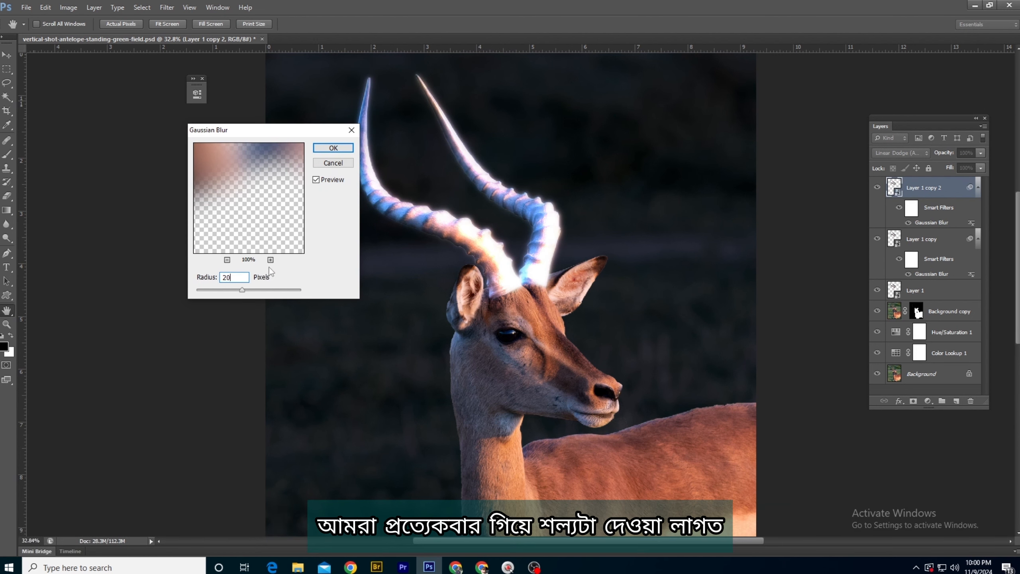
pyautogui.click(333, 147)
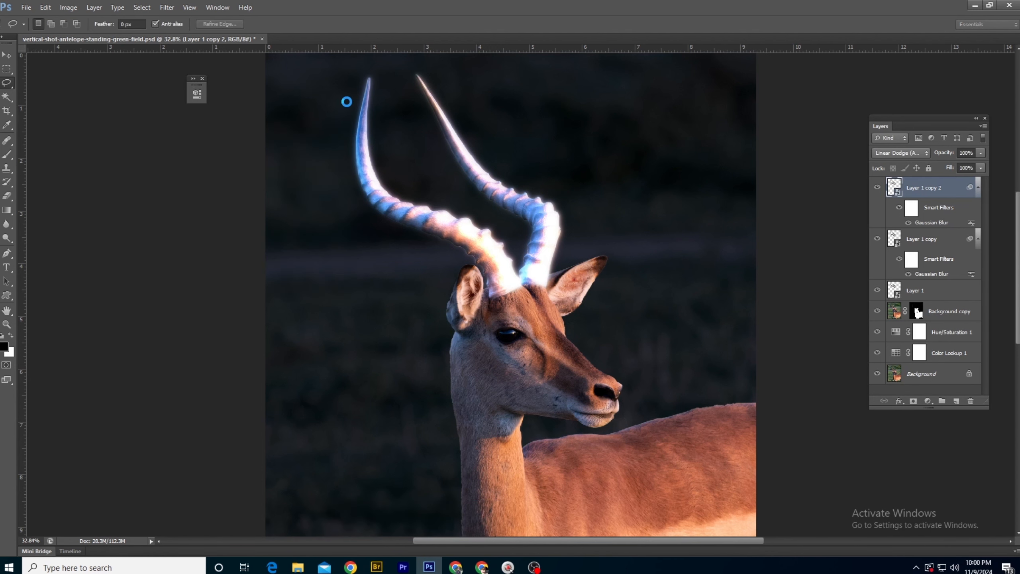
pyautogui.hotkey('ctrl', 'alt', 'z')
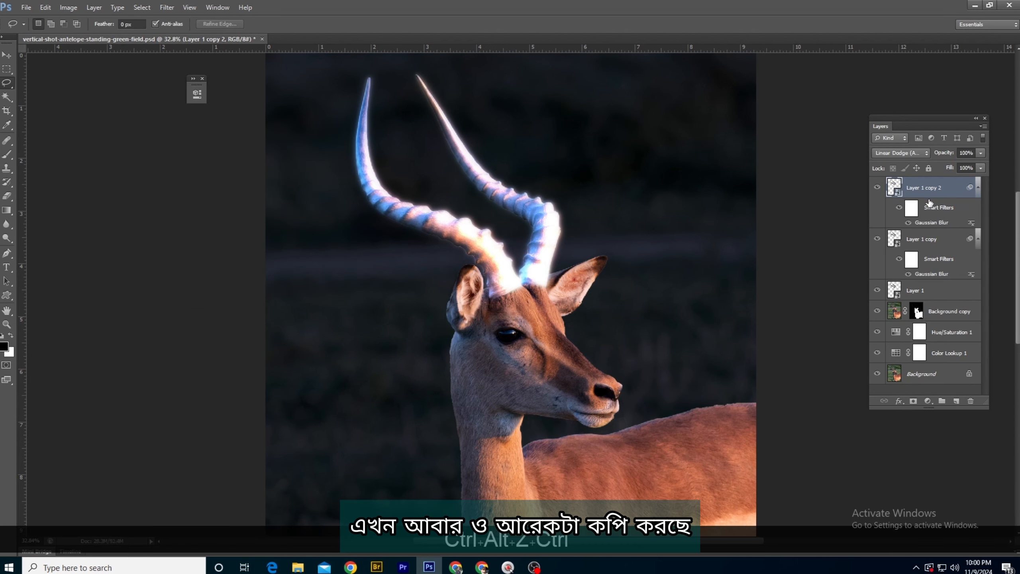
# Duplicate Layer 1 copy 2 and set the new copy's Gaussian Blur radius to 30 pixels.
pyautogui.press('ctrl')
pyautogui.hotkey('ctrl', 'j')
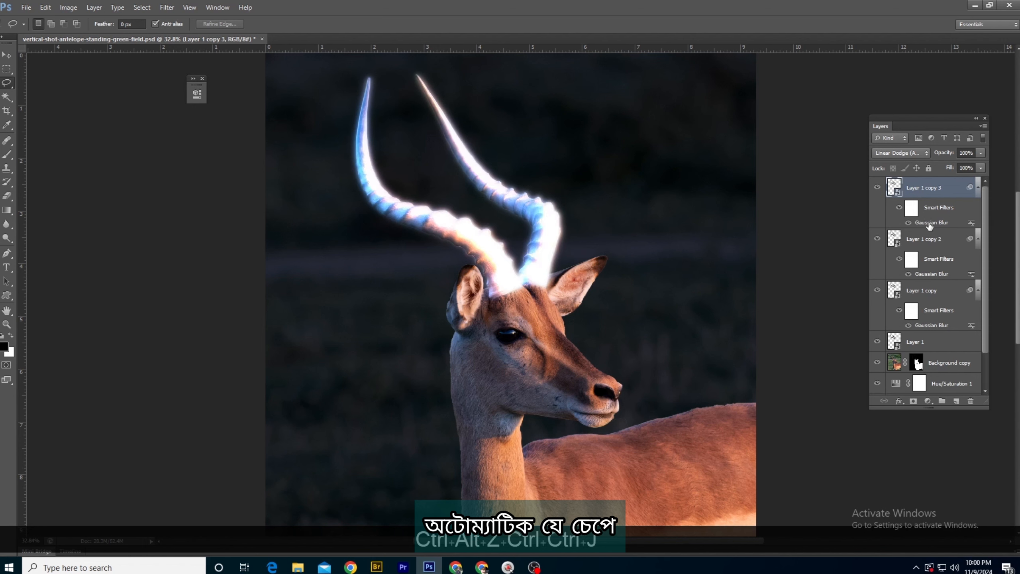
pyautogui.doubleClick(928, 224)
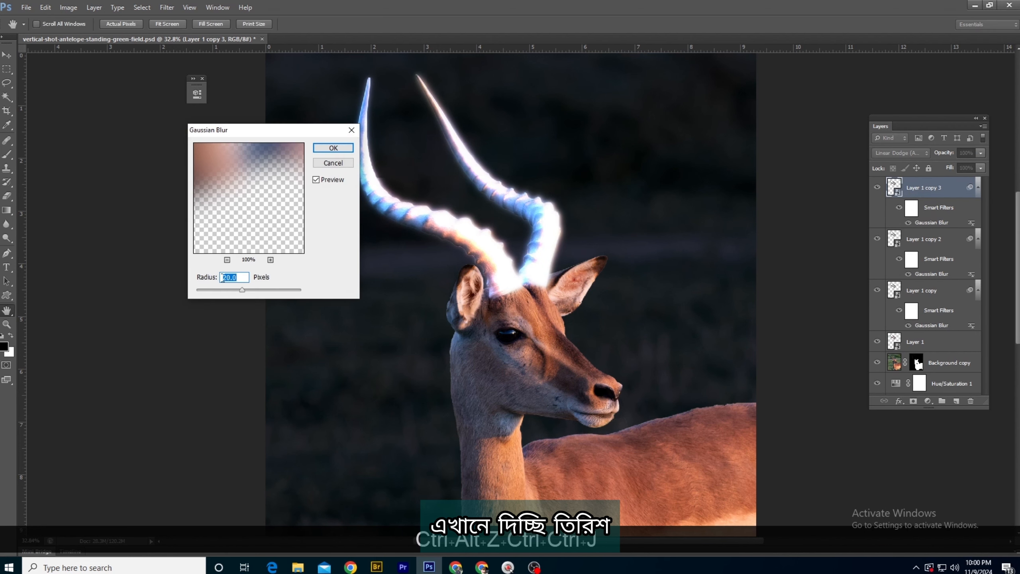
pyautogui.write('30')
pyautogui.press('Return')
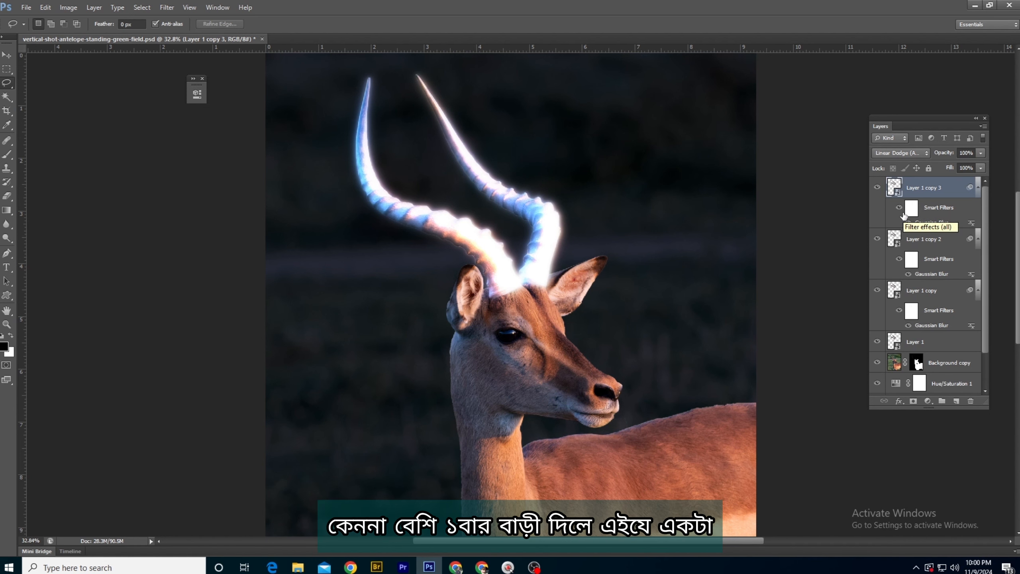
# Examine the softness of the glow along the horn edges near the head, up close and from farther out.
pyautogui.scroll(6, 551, 247)
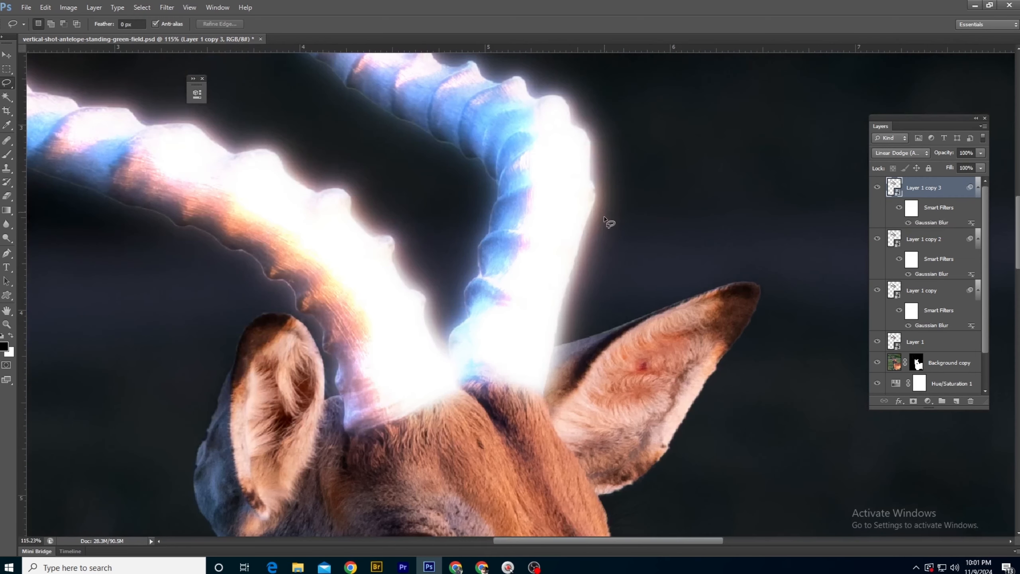
pyautogui.moveTo(604, 218)
pyautogui.mouseDown()
pyautogui.moveTo(593, 275)
pyautogui.moveTo(572, 211)
pyautogui.moveTo(585, 151)
pyautogui.moveTo(613, 166)
pyautogui.moveTo(610, 267)
pyautogui.moveTo(574, 227)
pyautogui.mouseUp()
pyautogui.hotkey('ctrl', 'd')
pyautogui.scroll(-1, 580, 243)
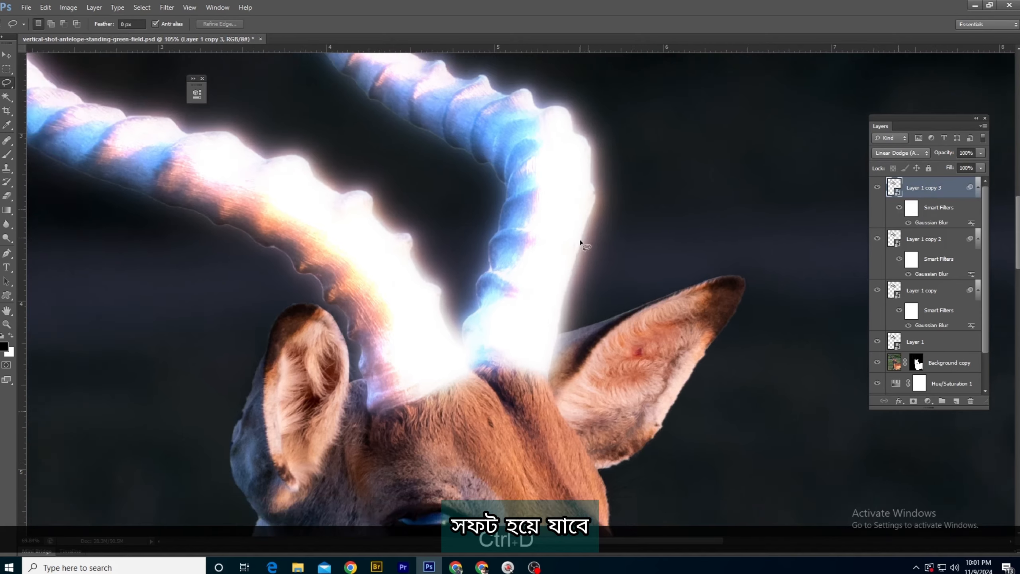
pyautogui.scroll(-2, 581, 243)
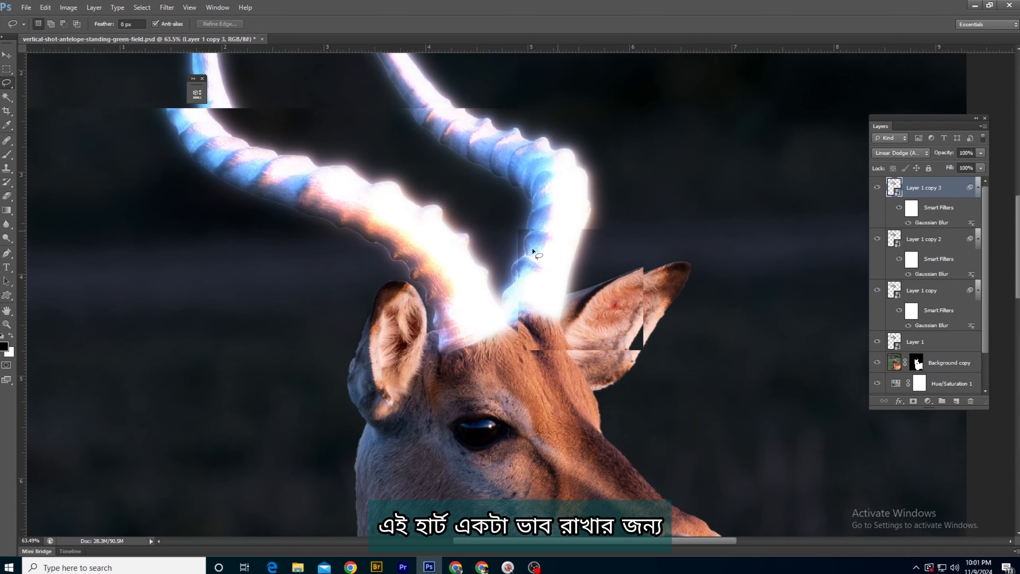
pyautogui.scroll(-2, 533, 250)
pyautogui.moveTo(560, 223); pyautogui.dragTo(564, 213)
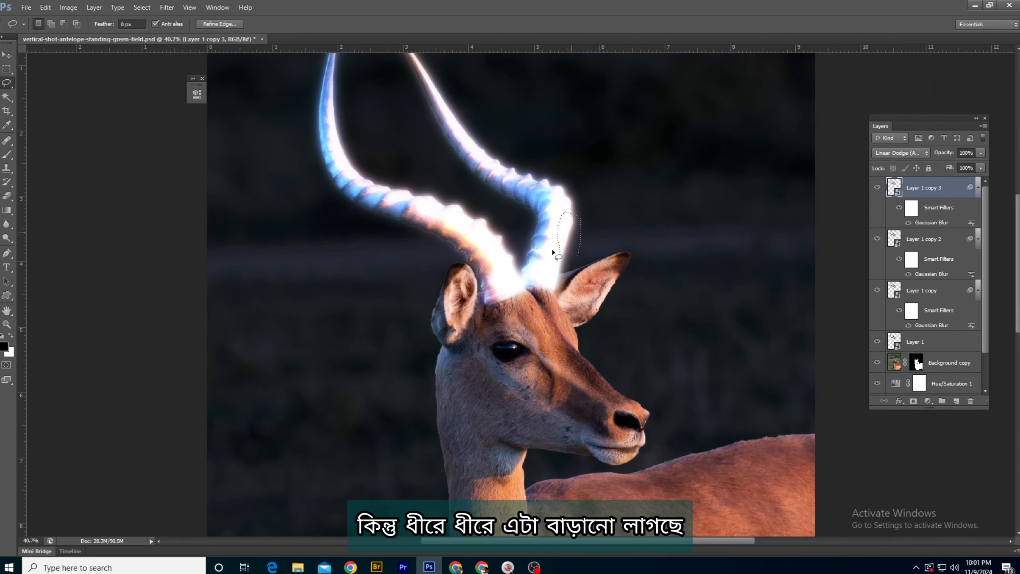
pyautogui.hotkey('ctrl', 'd')
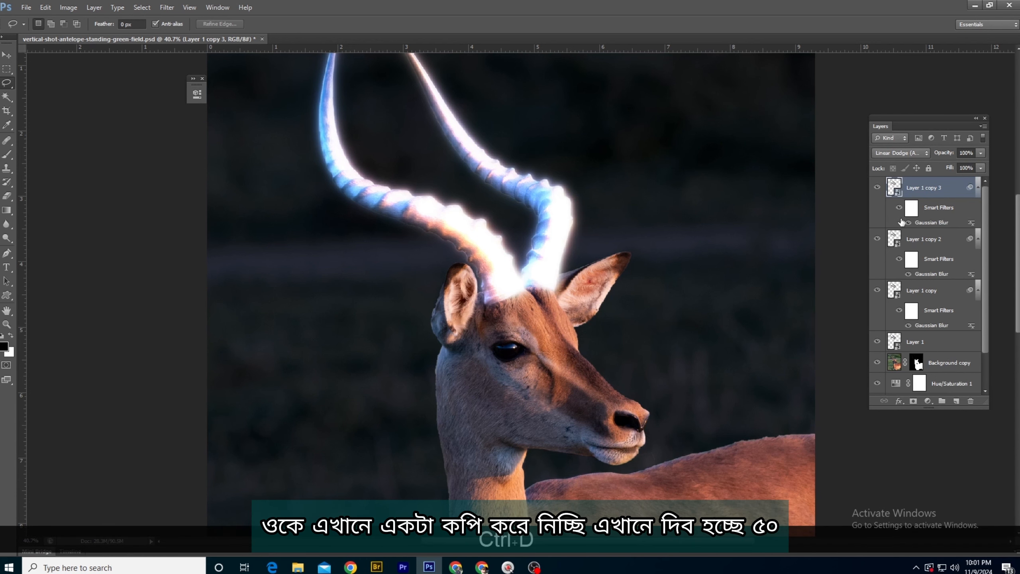
# Duplicate Layer 1 copy 3 and set the new copy's Gaussian Blur radius to 50 pixels.
pyautogui.hotkey('ctrl', 'j')
pyautogui.doubleClick(928, 223)
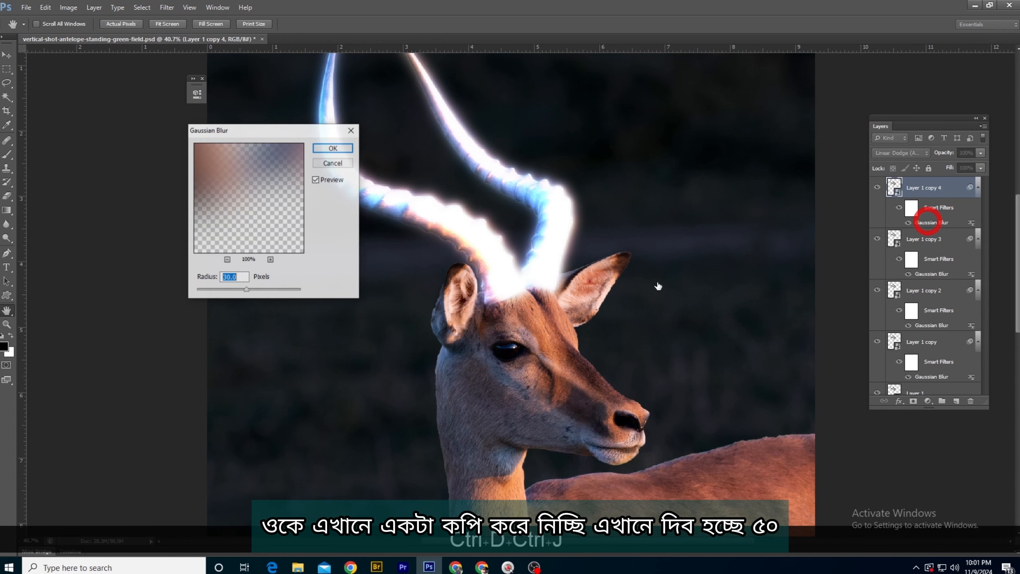
pyautogui.write('50')
pyautogui.press('Return')
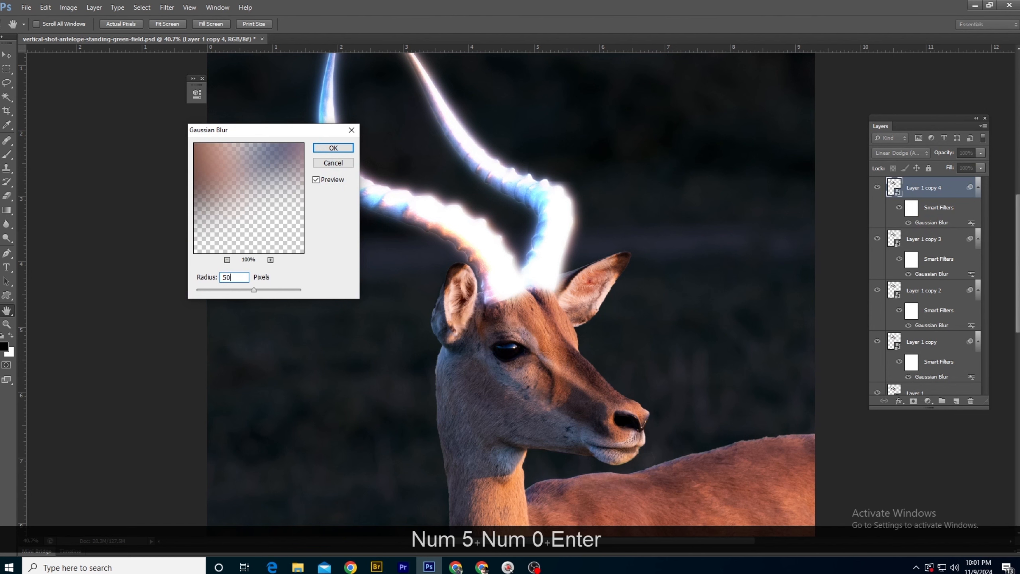
# Duplicate Layer 1 copy 4 and set the new copy's Gaussian Blur radius to 100 pixels.
pyautogui.hotkey('ctrl', 'j')
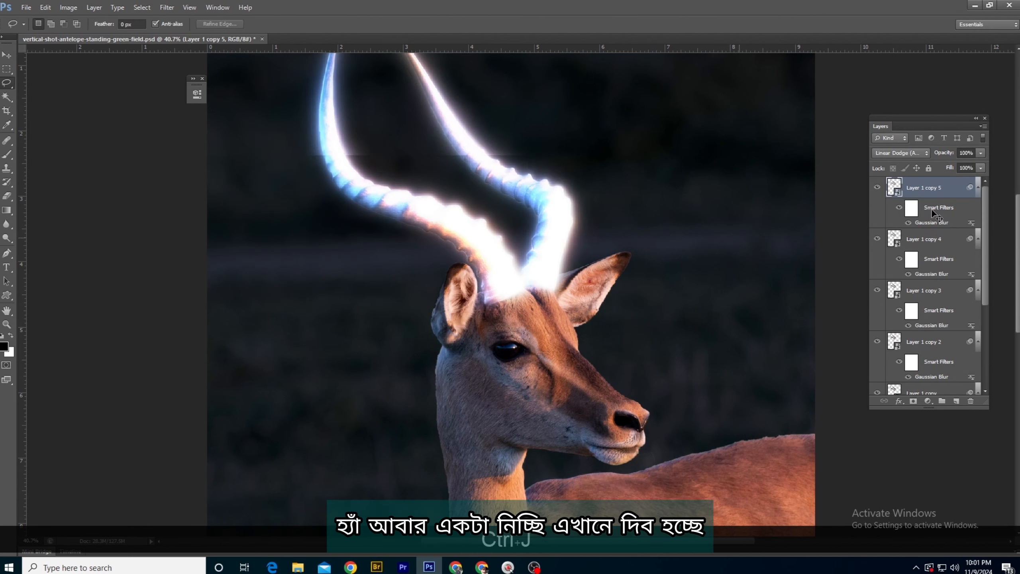
pyautogui.doubleClick(931, 223)
pyautogui.write('100')
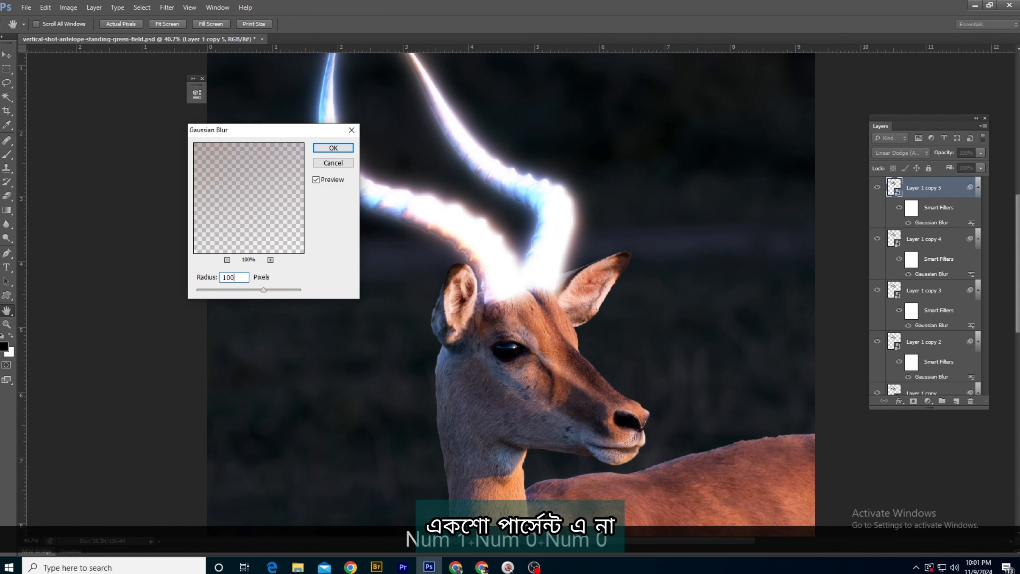
pyautogui.press('Return')
# Add a Hue/Saturation adjustment layer above Layer 1 copy 5 and turn on Colorize.
pyautogui.scroll(-3, 361, 312)
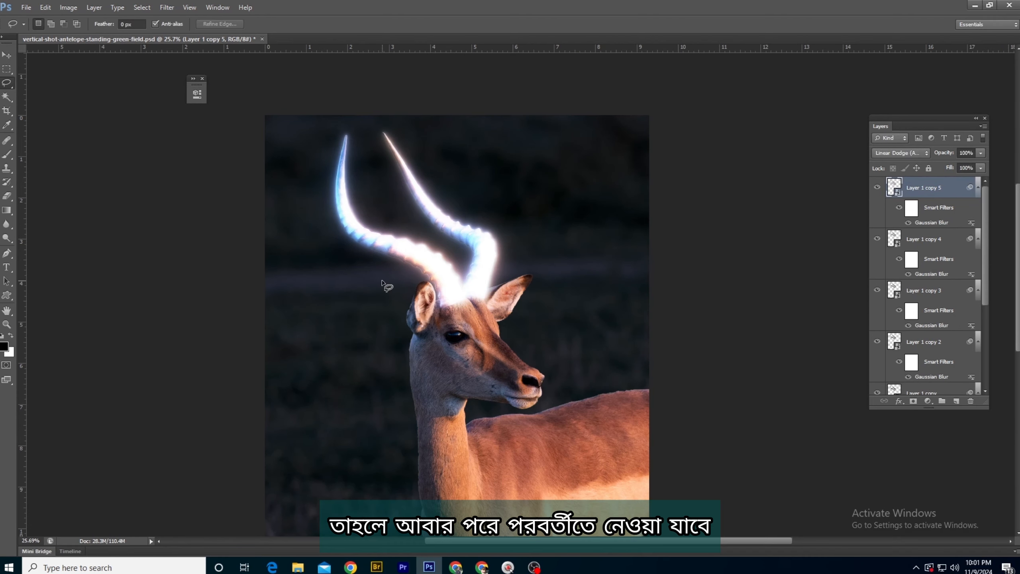
pyautogui.scroll(-2, 469, 312)
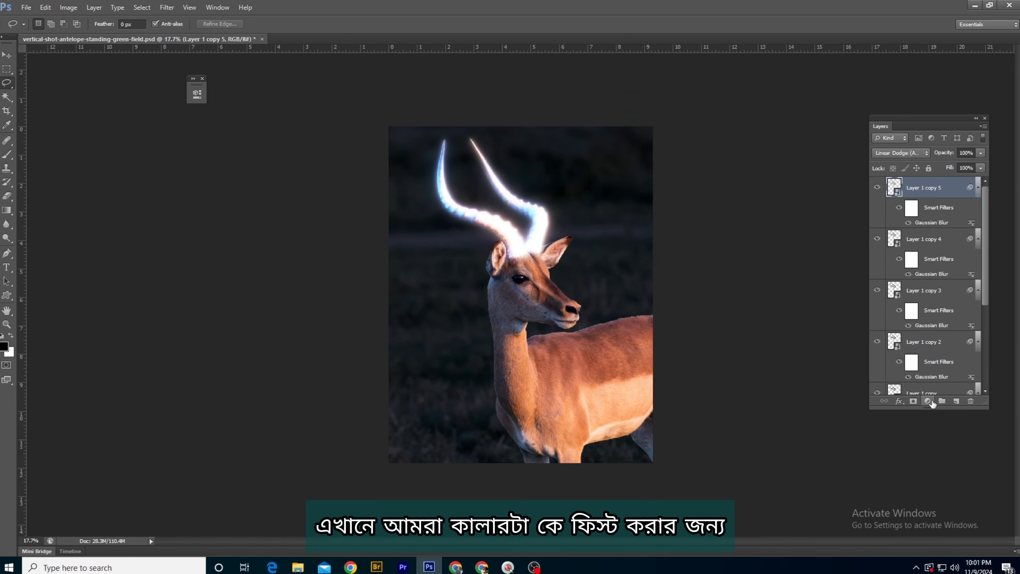
pyautogui.hotkey('ctrl', 'space')
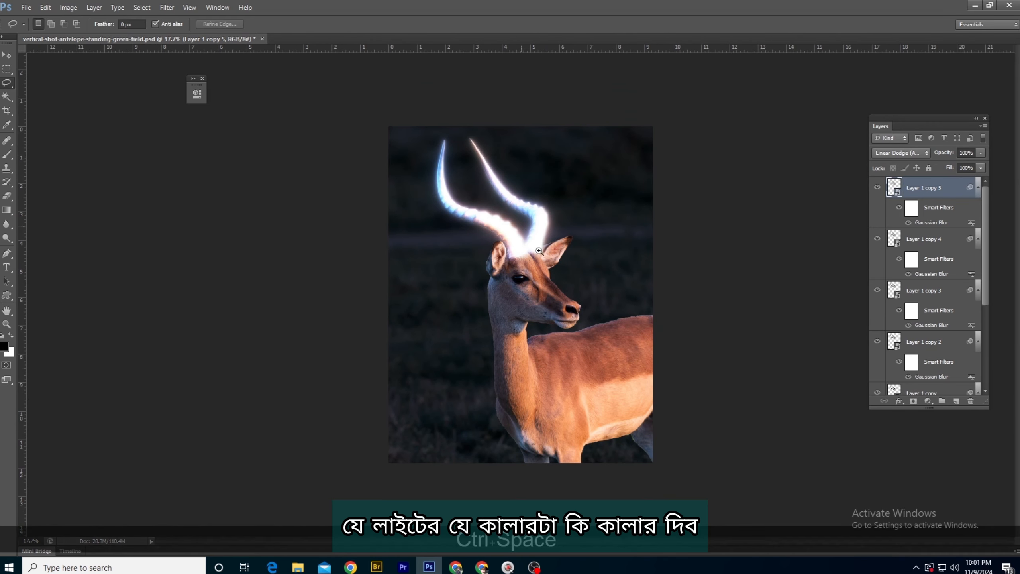
pyautogui.moveTo(524, 226); pyautogui.dragTo(610, 313)
pyautogui.moveTo(360, 204); pyautogui.dragTo(323, 202)
pyautogui.press('space')
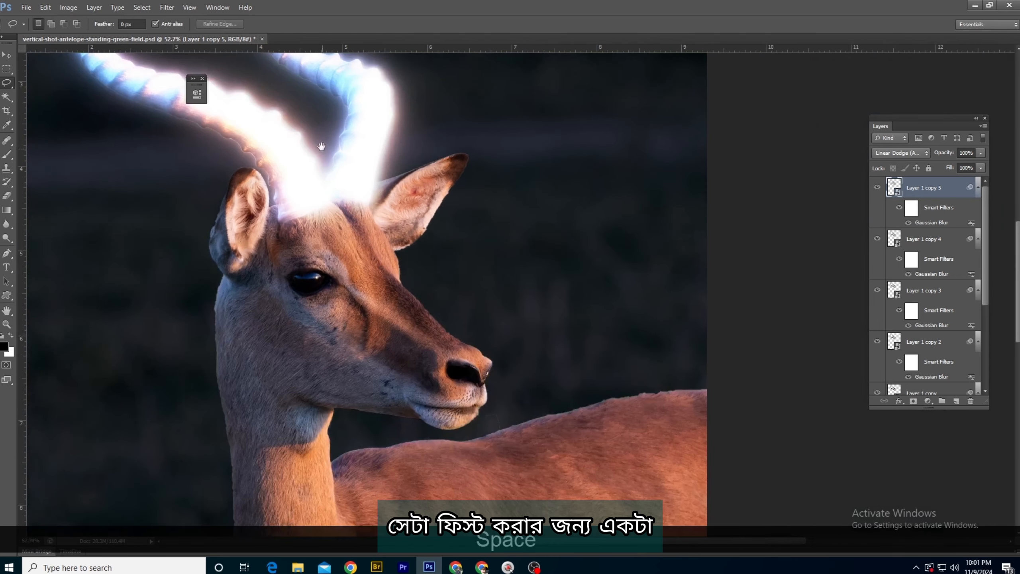
pyautogui.moveTo(323, 147); pyautogui.dragTo(417, 212)
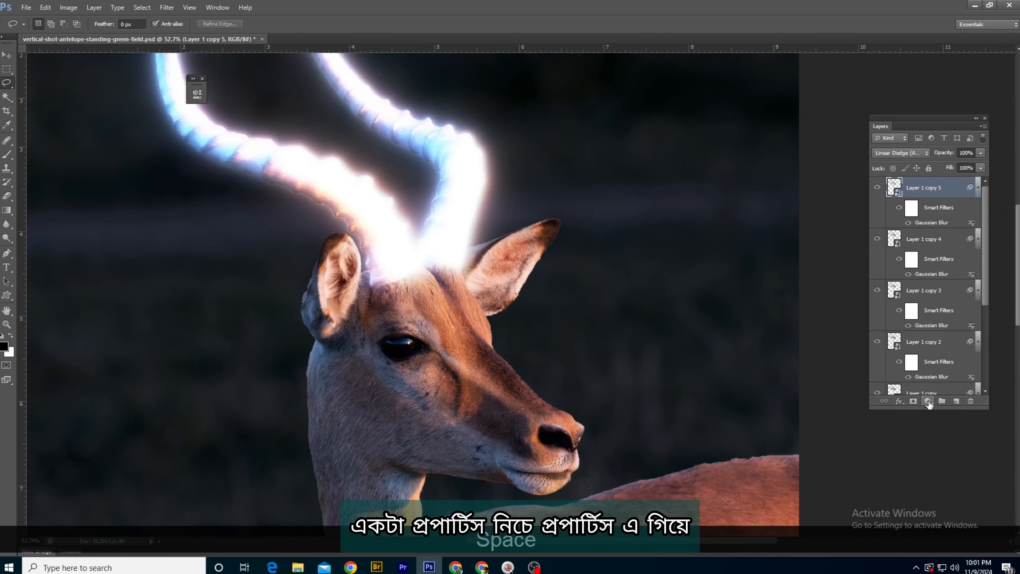
pyautogui.click(927, 402)
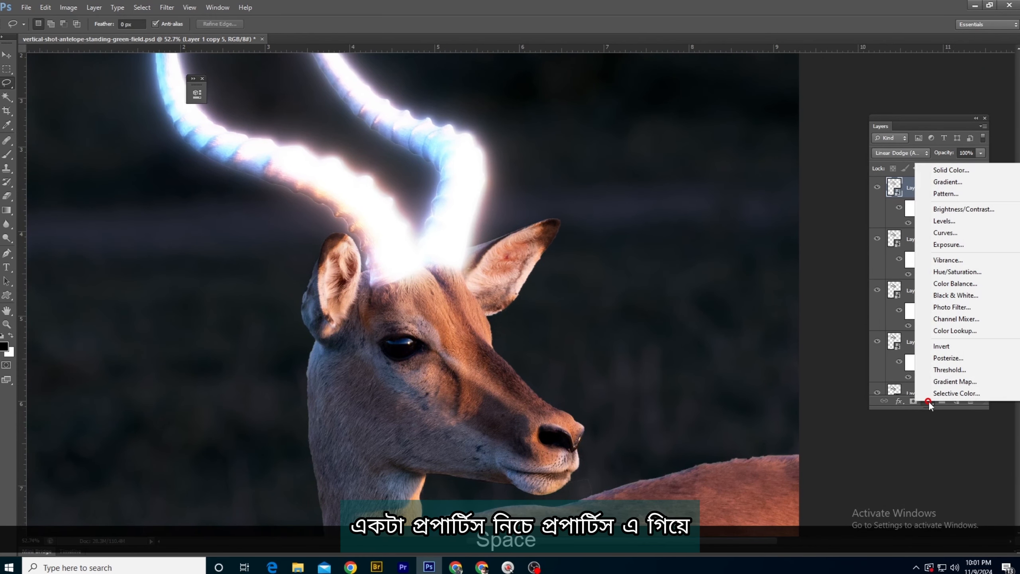
pyautogui.click(959, 272)
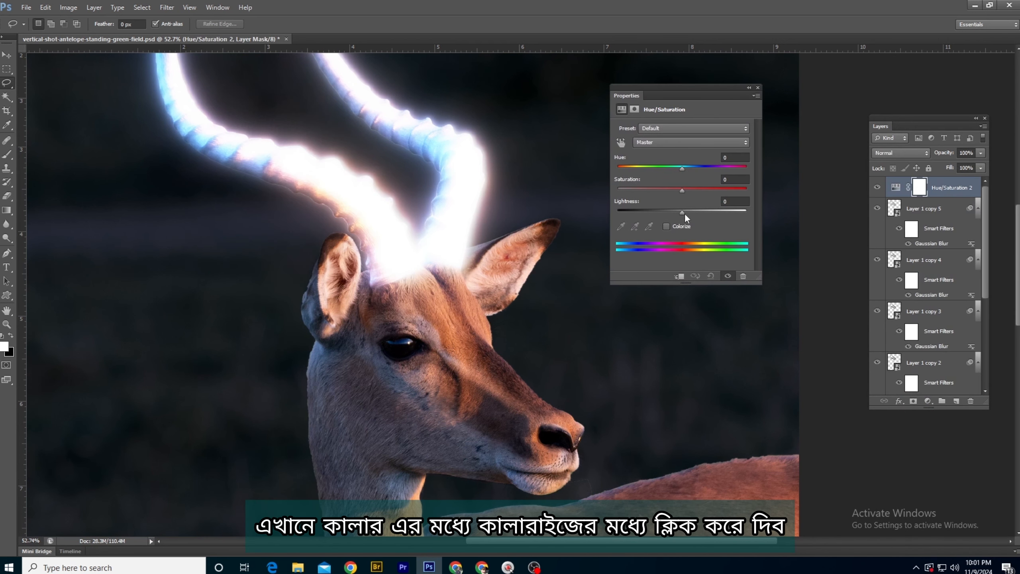
pyautogui.click(668, 226)
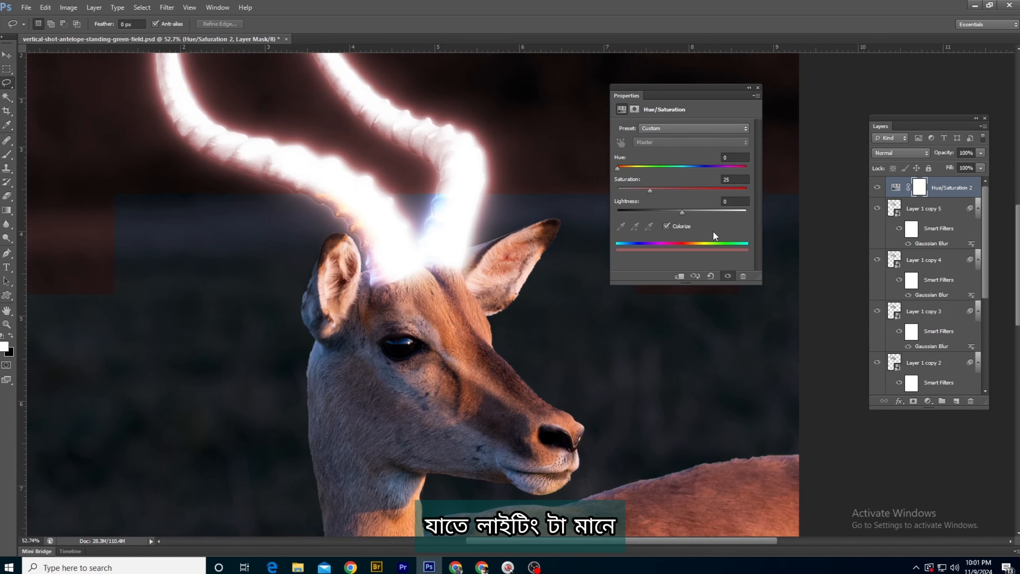
# Clip the new Hue/Saturation adjustment to Layer 1 copy 5 so it affects only that glow layer.
pyautogui.hotkey('ctrl', 'space')
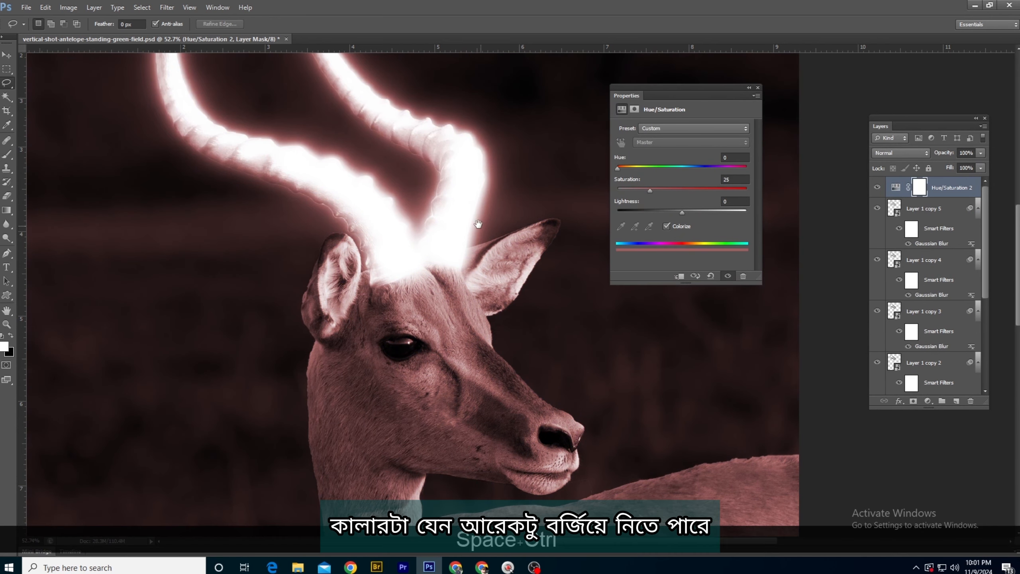
pyautogui.moveTo(428, 152); pyautogui.dragTo(457, 196)
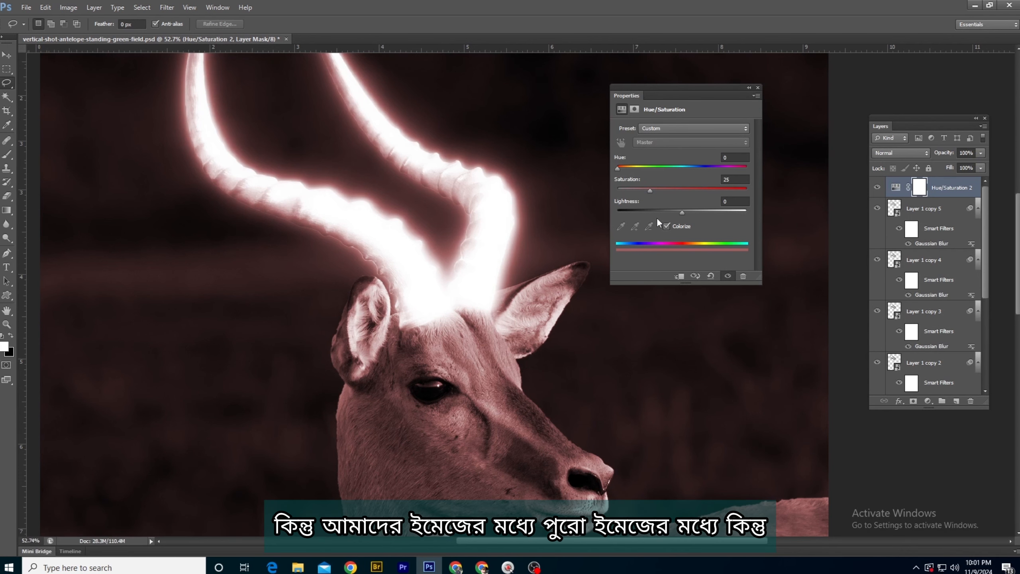
pyautogui.keyDown('alt'); pyautogui.click(468, 247); pyautogui.keyUp('alt')
pyautogui.keyDown('alt'); pyautogui.click(467, 245); pyautogui.keyUp('alt')
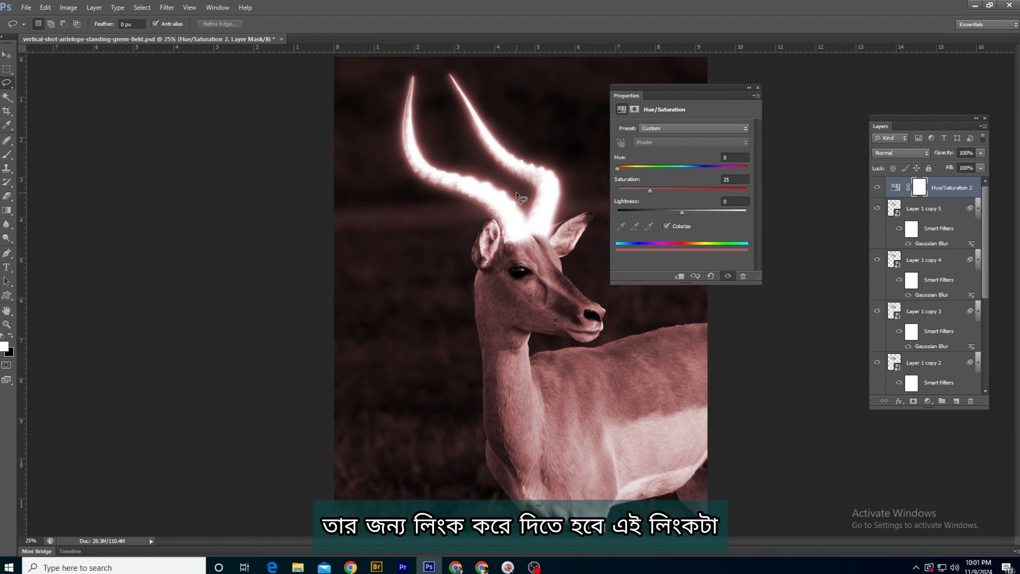
pyautogui.click(678, 276)
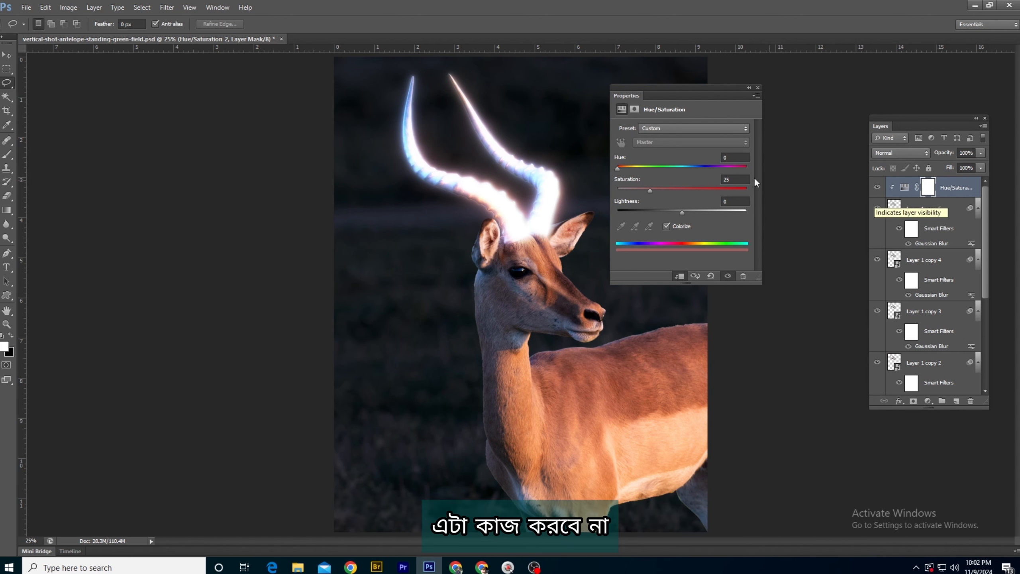
# Raise the clipped Hue/Saturation adjustment's saturation to 91 and shift its hue to blue.
pyautogui.keyDown('ctrl'); pyautogui.click(570, 254); pyautogui.keyUp('ctrl')
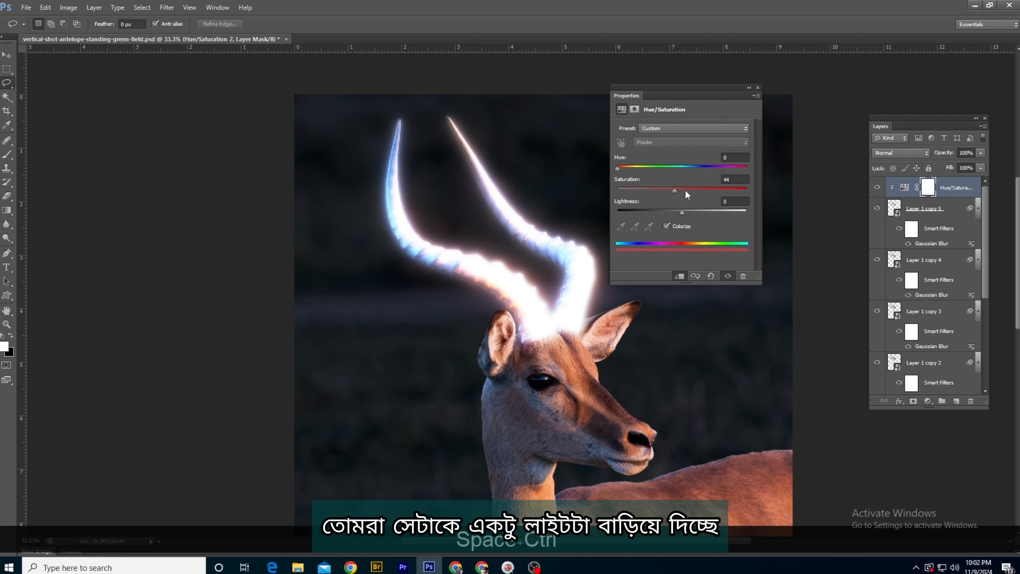
pyautogui.moveTo(685, 192); pyautogui.dragTo(735, 191)
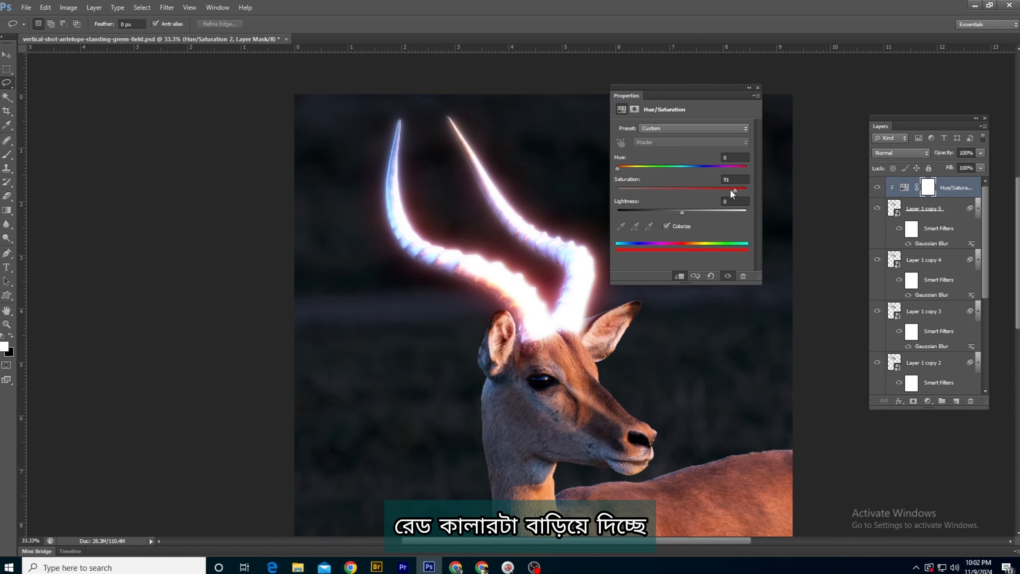
pyautogui.moveTo(619, 168); pyautogui.dragTo(636, 167)
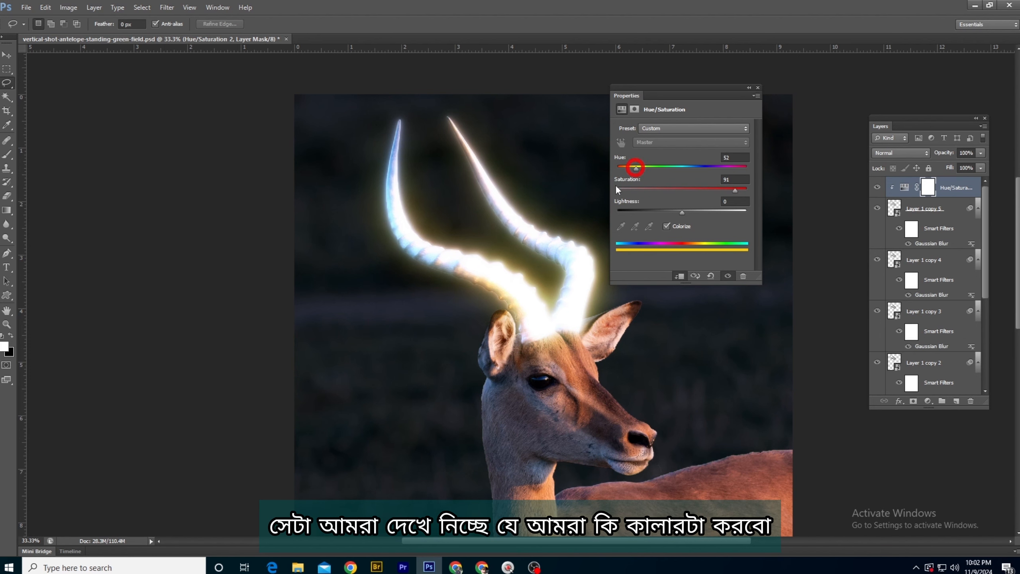
pyautogui.moveTo(532, 227); pyautogui.dragTo(463, 144)
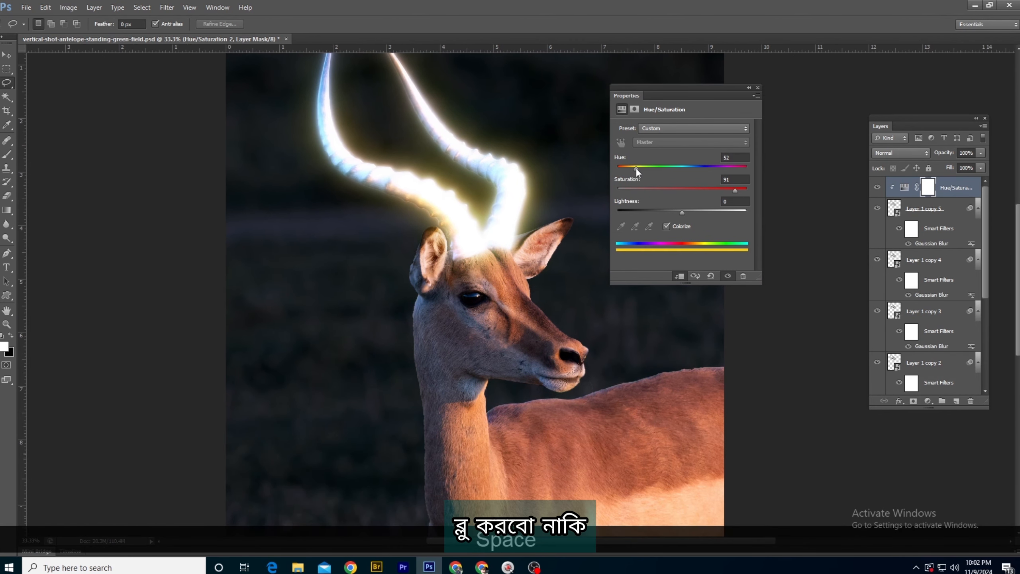
pyautogui.moveTo(636, 168); pyautogui.dragTo(694, 167)
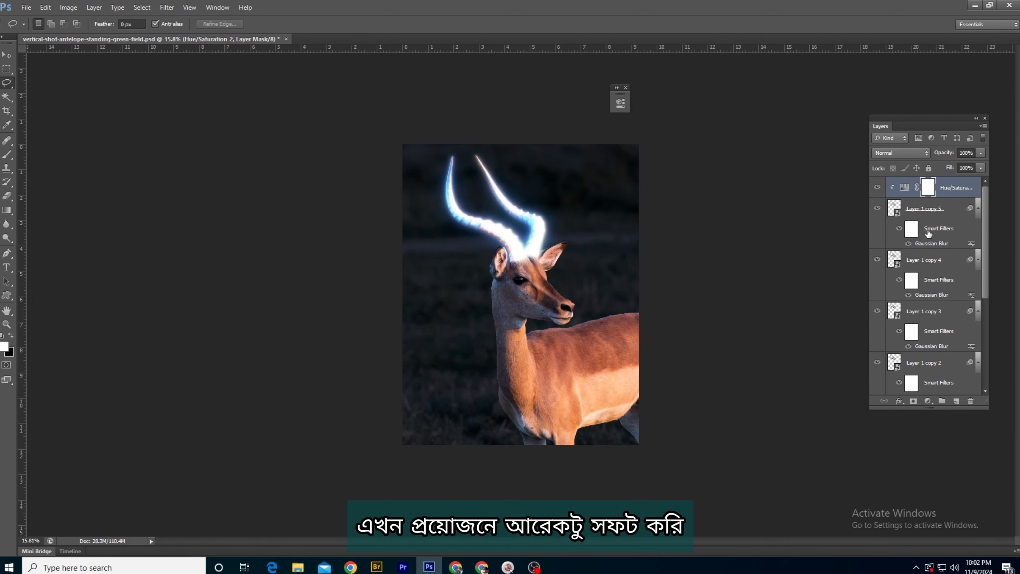
# Duplicate Layer 1 copy 5 beneath the Hue/Saturation adjustment and set the new copy's Gaussian Blur radius to 200 pixels.
pyautogui.click(936, 228)
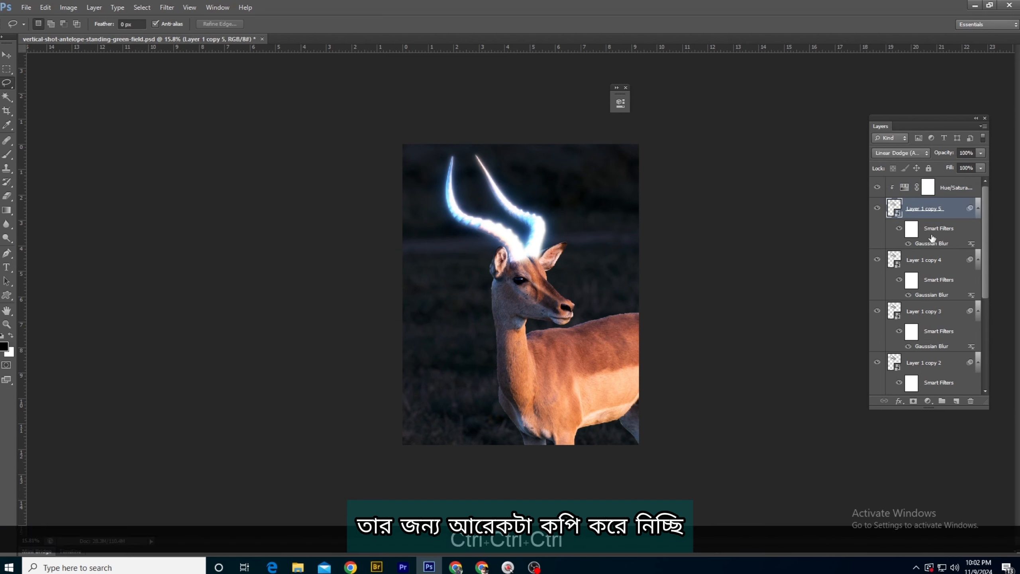
pyautogui.hotkey('ctrl', 'j')
pyautogui.doubleClick(932, 243)
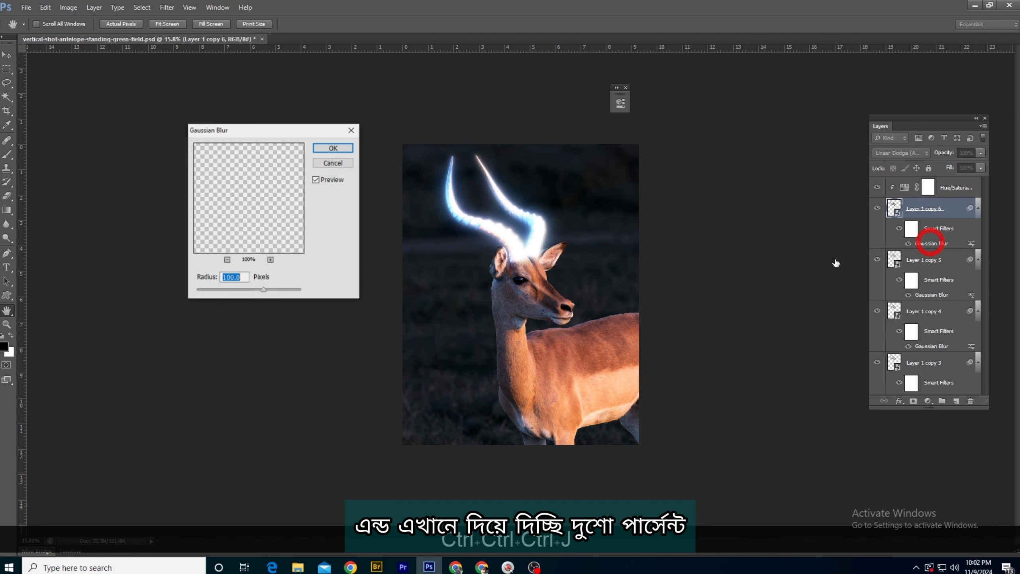
pyautogui.write('200')
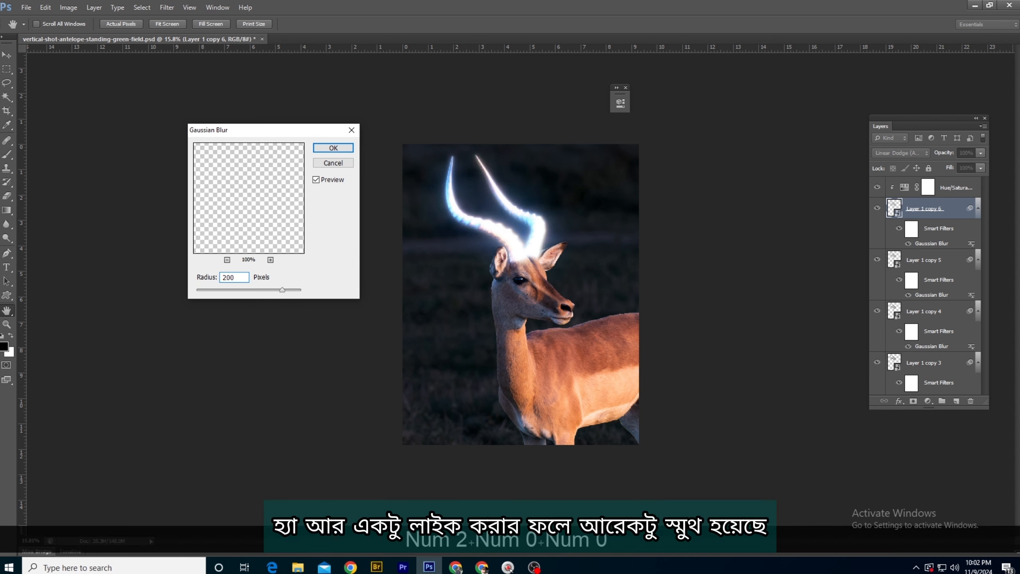
pyautogui.press('Return')
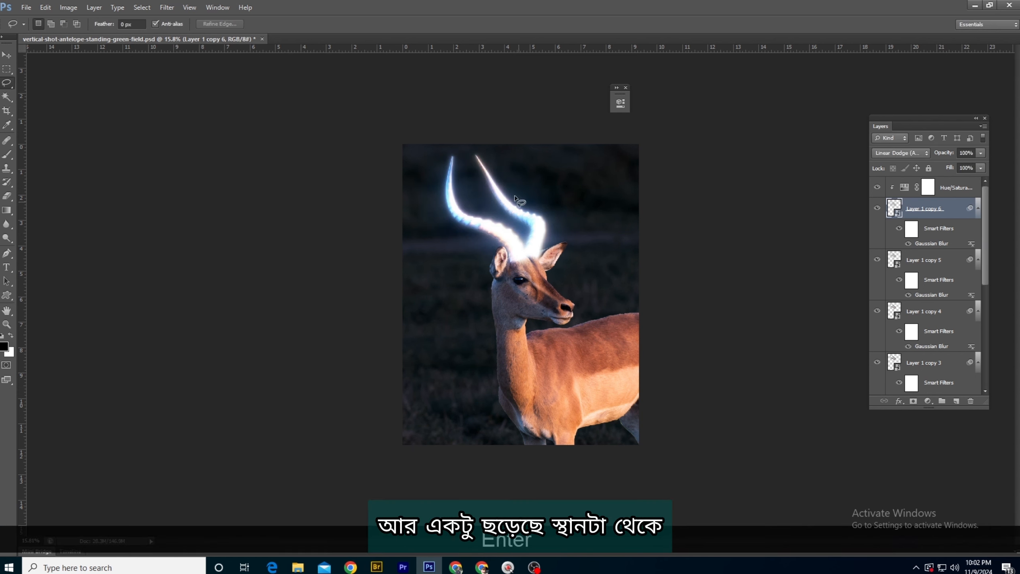
# Group all the horn glow layers, from the clipped Hue/Saturation adjustment down to Layer 1.
pyautogui.scroll(-5, 590, 240)
pyautogui.scroll(10, 578, 294)
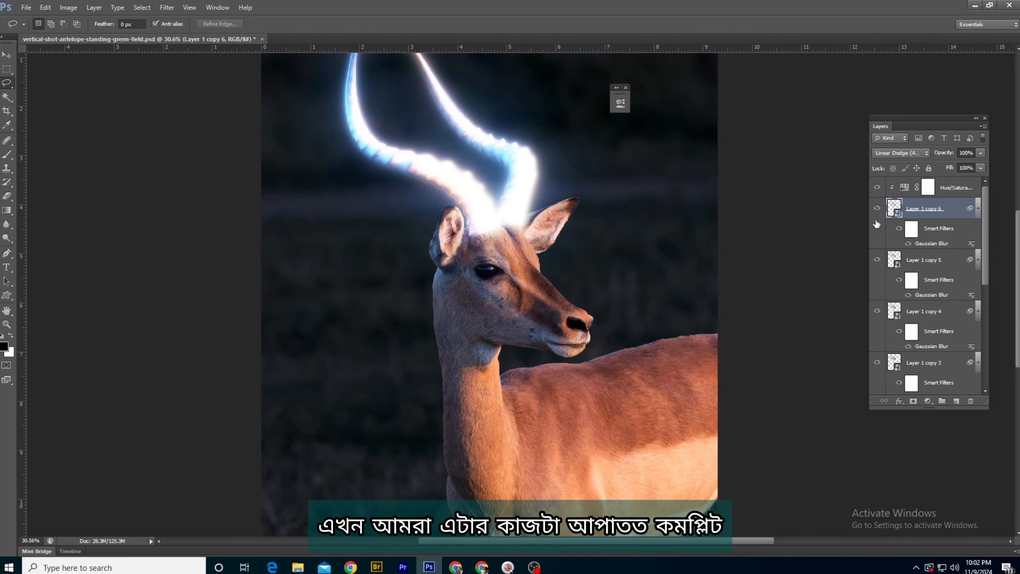
pyautogui.click(935, 185)
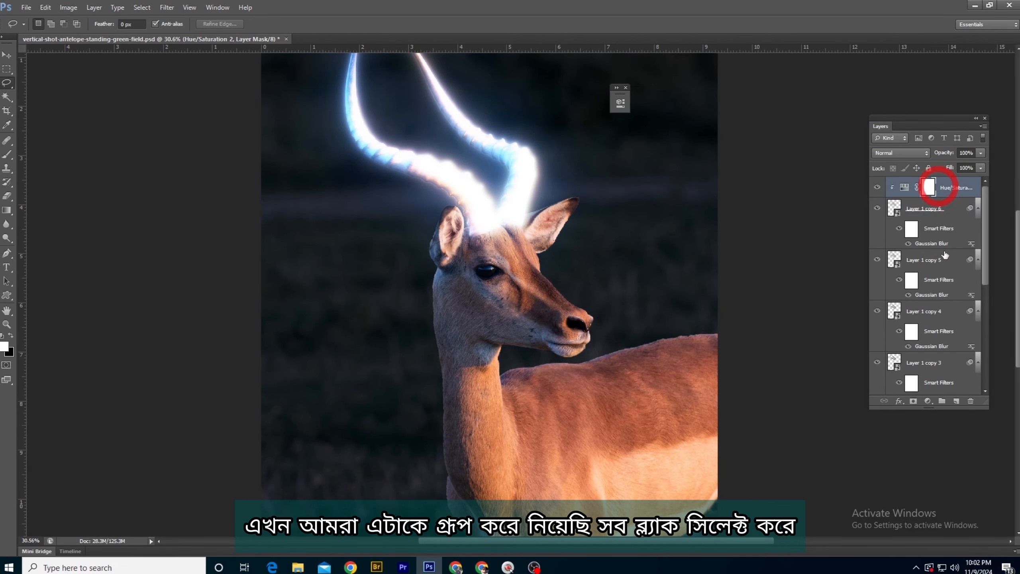
pyautogui.scroll(-4, 940, 324)
pyautogui.scroll(-3, 940, 323)
pyautogui.press('shift')
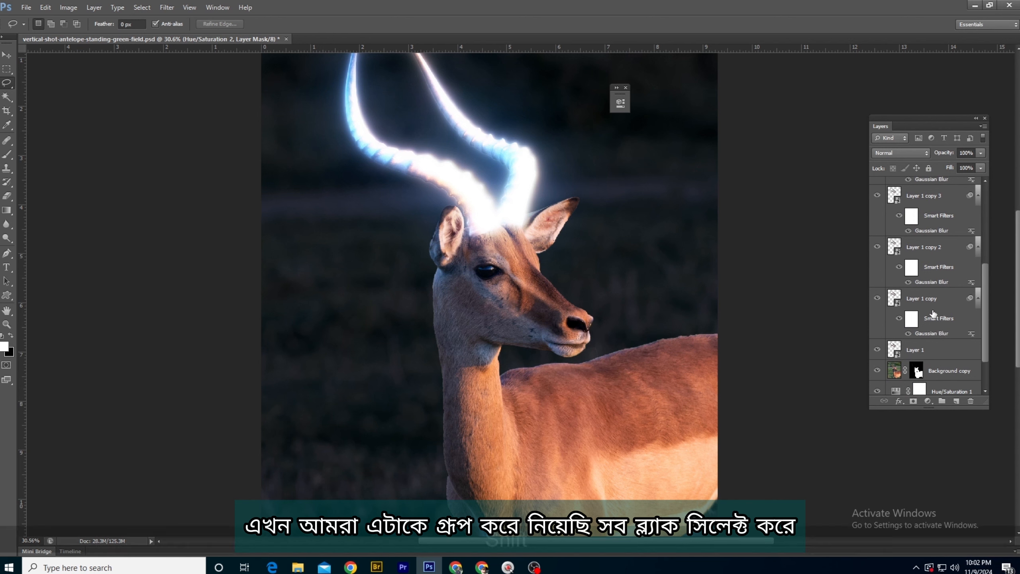
pyautogui.keyDown('shift'); pyautogui.click(928, 349); pyautogui.keyUp('shift')
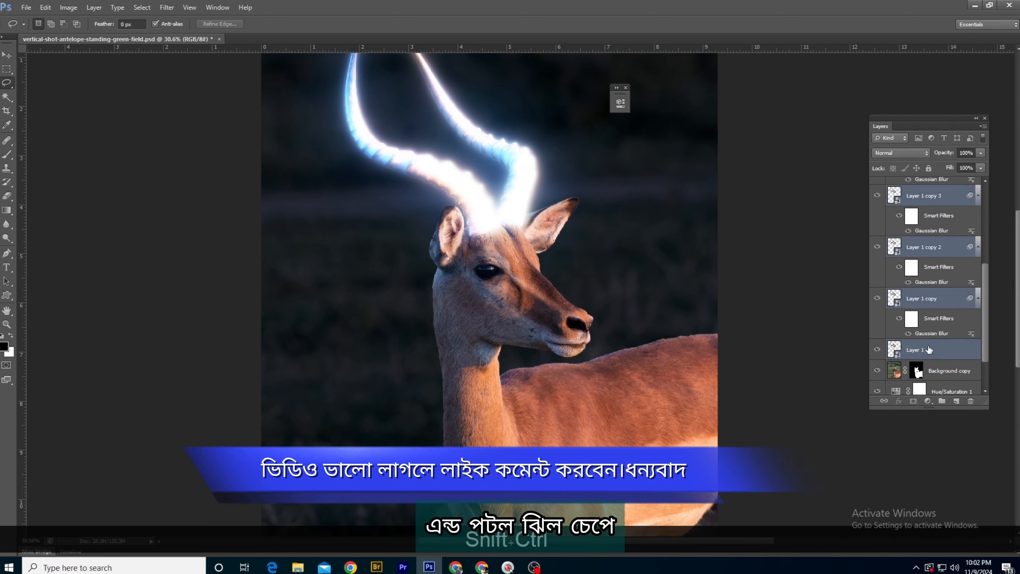
pyautogui.hotkey('ctrl', 'g')
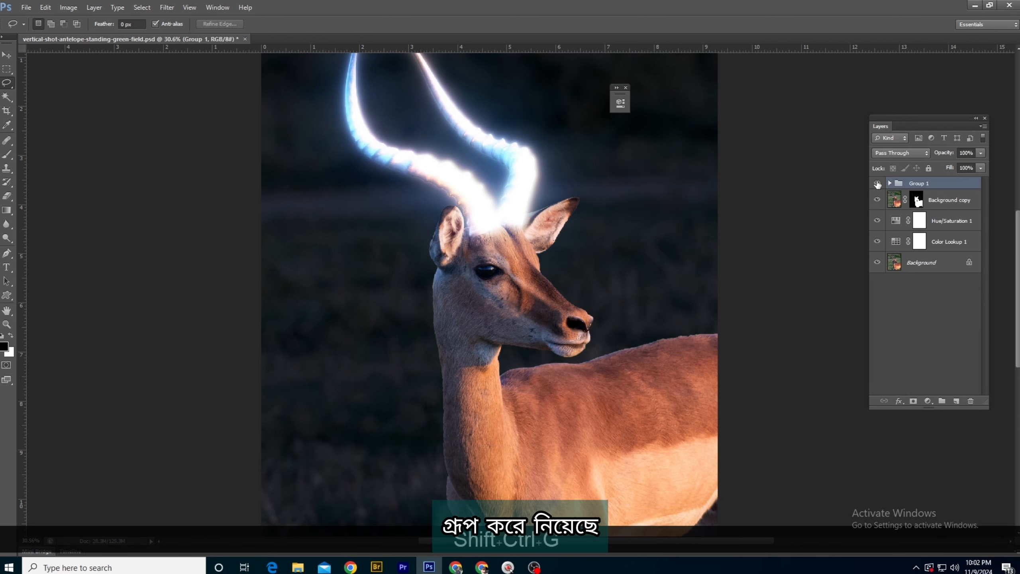
# Compare the image with and without the horn glow group, leaving the group visible.
pyautogui.click(877, 184)
pyautogui.click(877, 183)
pyautogui.click(877, 184)
pyautogui.click(877, 184)
pyautogui.click(877, 184)
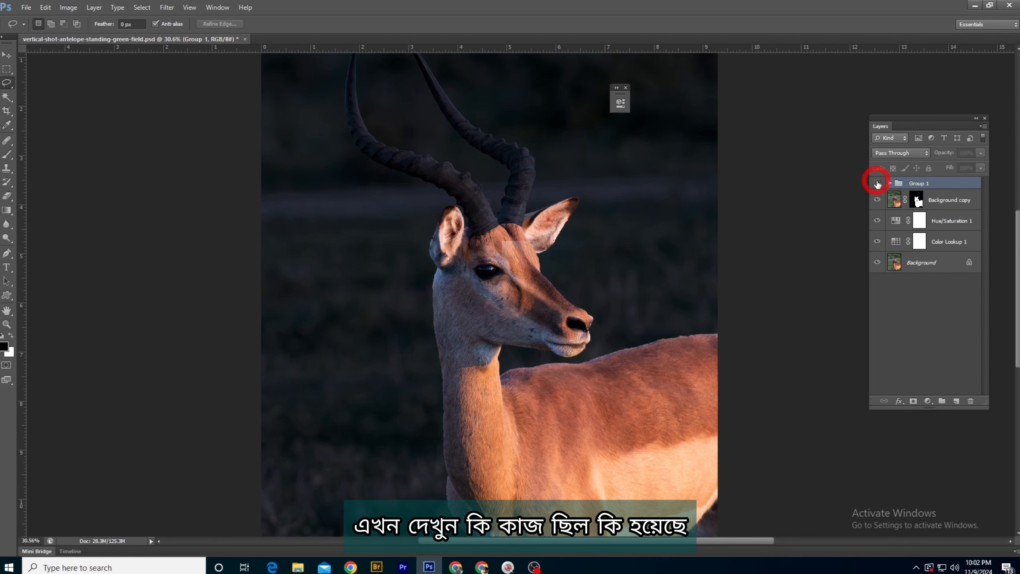
pyautogui.click(877, 184)
pyautogui.scroll(-4, 587, 287)
pyautogui.press('space')
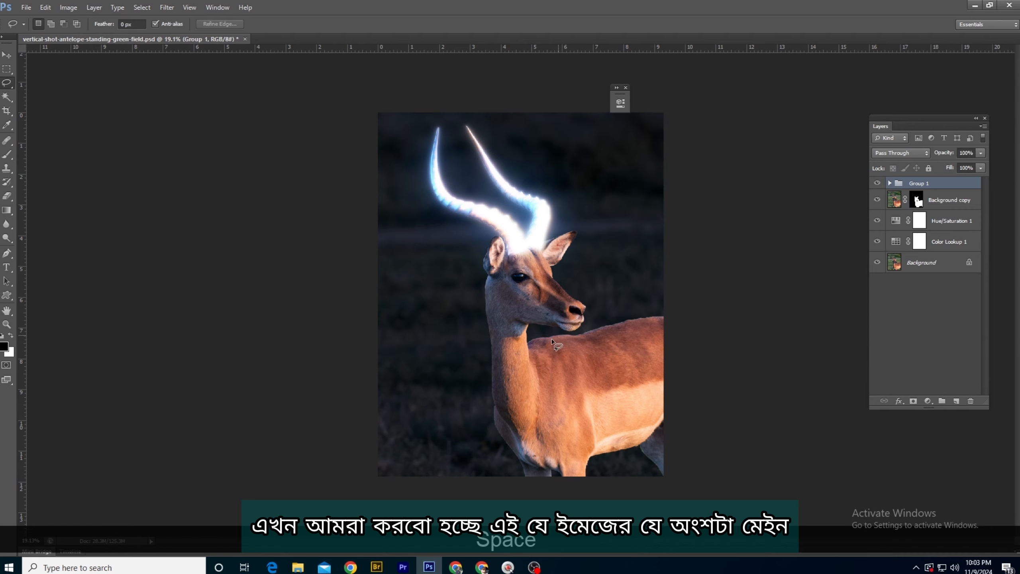
pyautogui.scroll(3, 552, 342)
pyautogui.moveTo(478, 273); pyautogui.dragTo(448, 228)
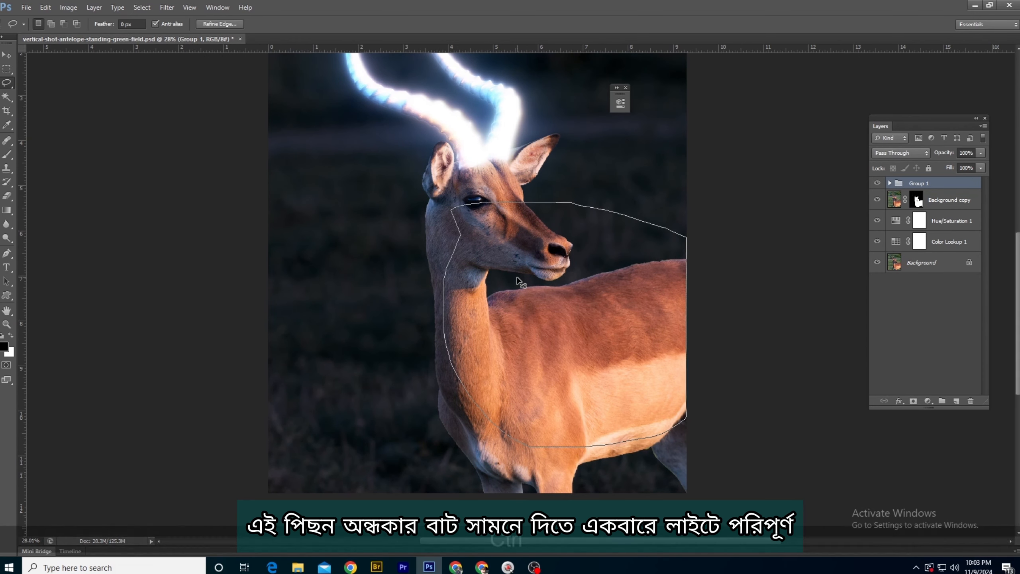
pyautogui.hotkey('ctrl', 'd')
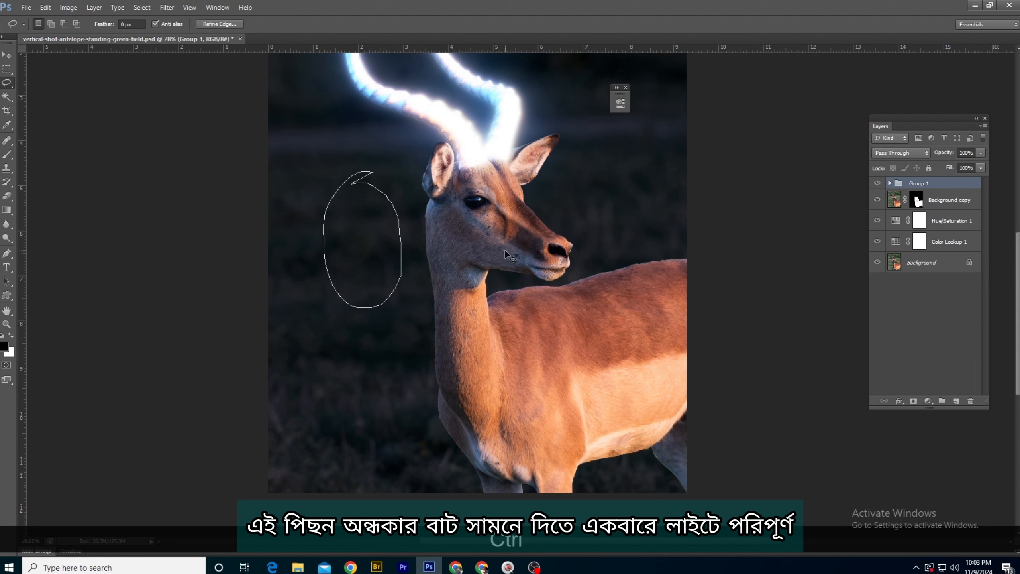
pyautogui.moveTo(464, 314); pyautogui.dragTo(477, 219)
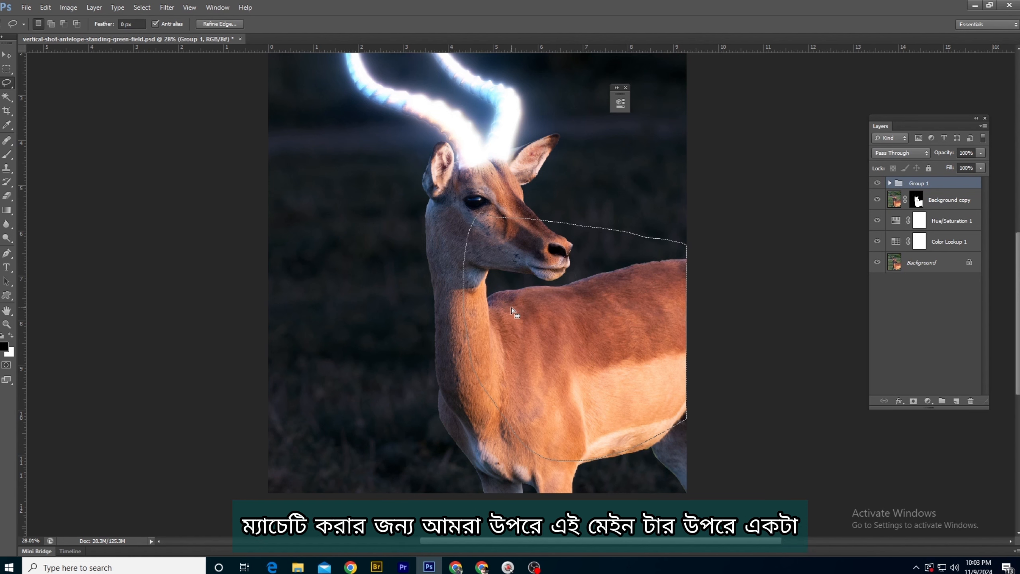
pyautogui.hotkey('ctrl', 'd')
# Clear the selection and add a Brightness/Contrast adjustment above Background copy with brightness -81 and contrast 47.
pyautogui.scroll(-3, 513, 314)
pyautogui.click(936, 201)
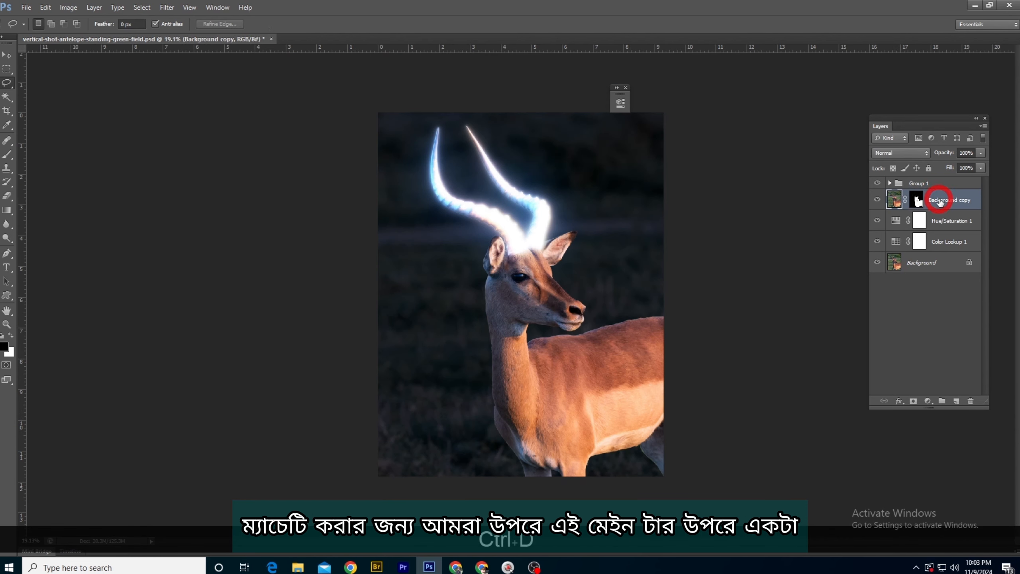
pyautogui.click(927, 400)
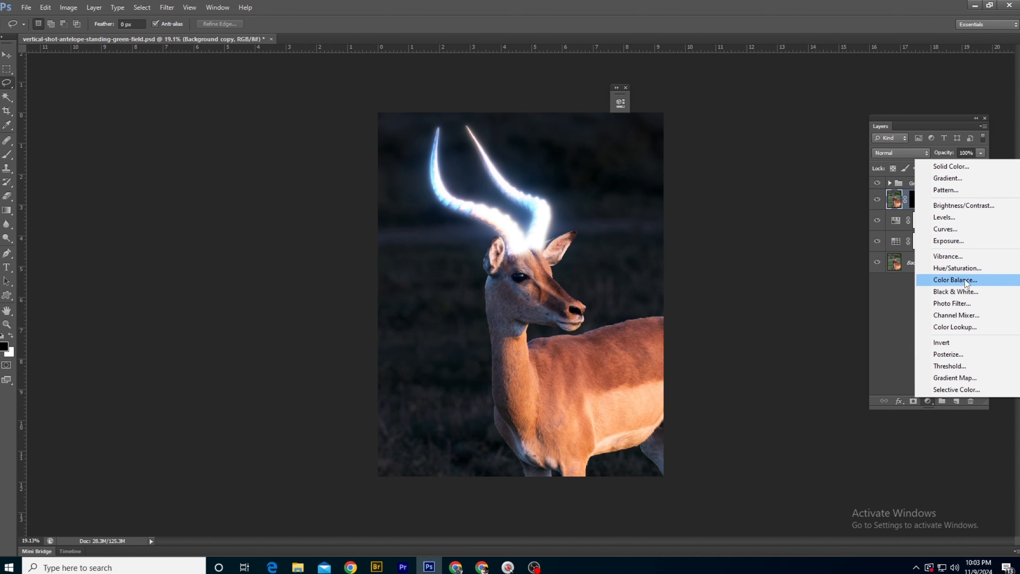
pyautogui.click(964, 206)
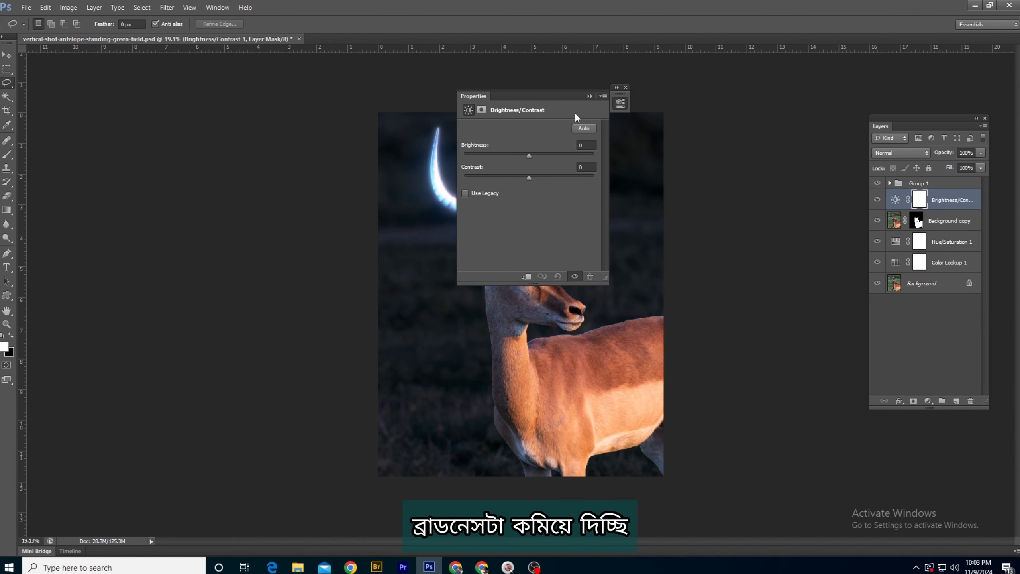
pyautogui.moveTo(576, 115); pyautogui.dragTo(370, 117)
pyautogui.moveTo(324, 156); pyautogui.dragTo(349, 179)
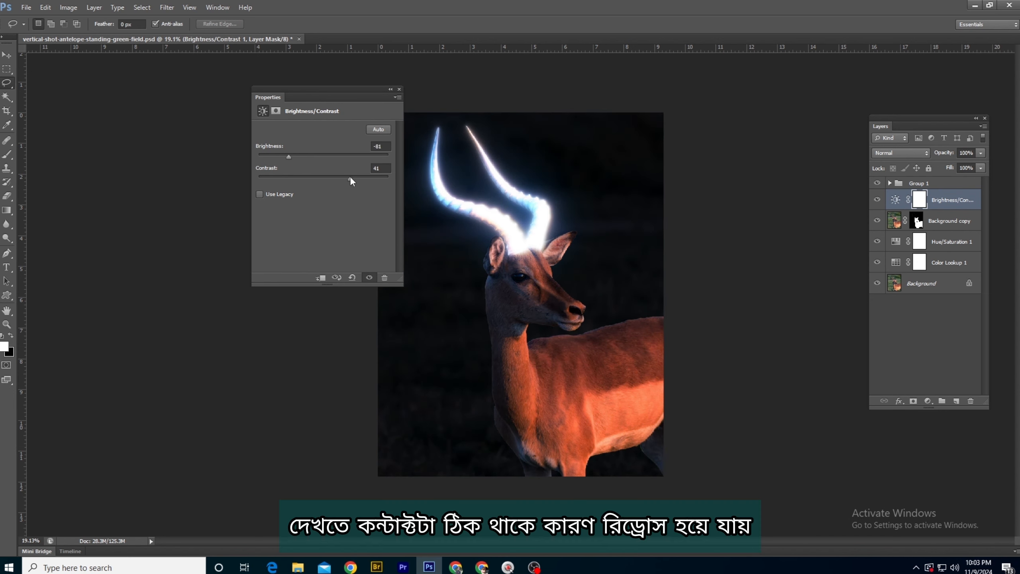
pyautogui.click(289, 155)
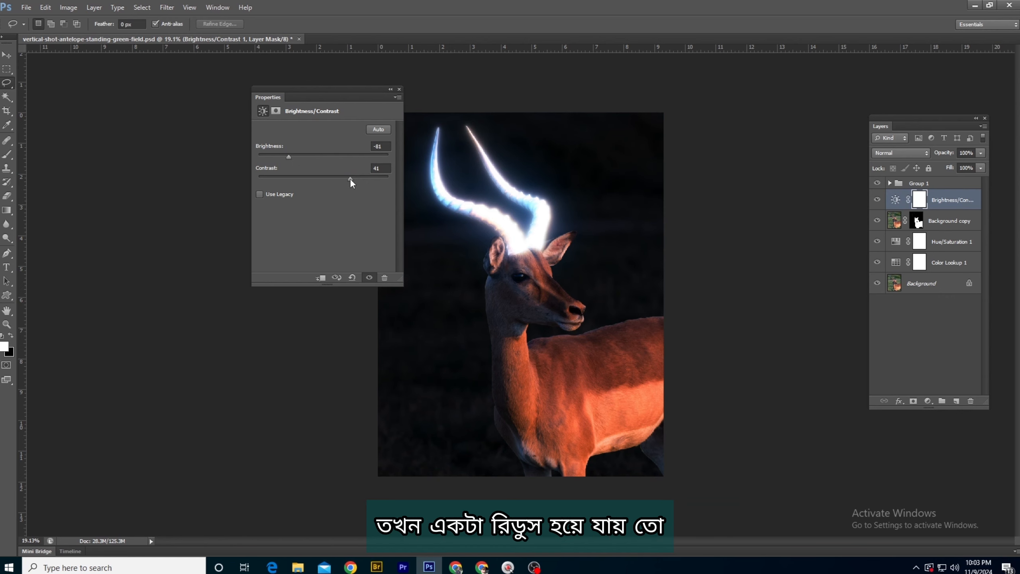
pyautogui.moveTo(353, 181); pyautogui.dragTo(355, 181)
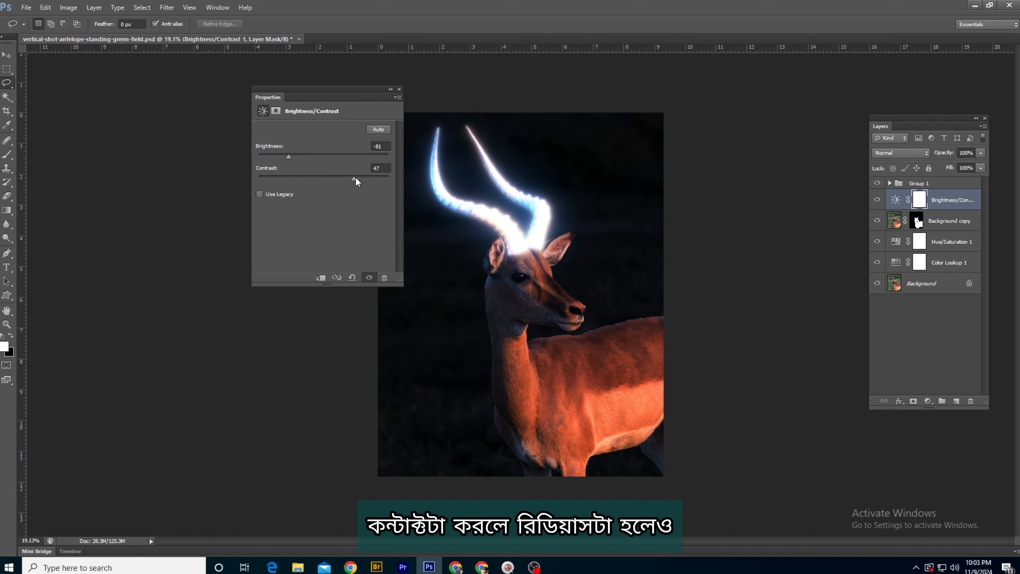
pyautogui.click(390, 90)
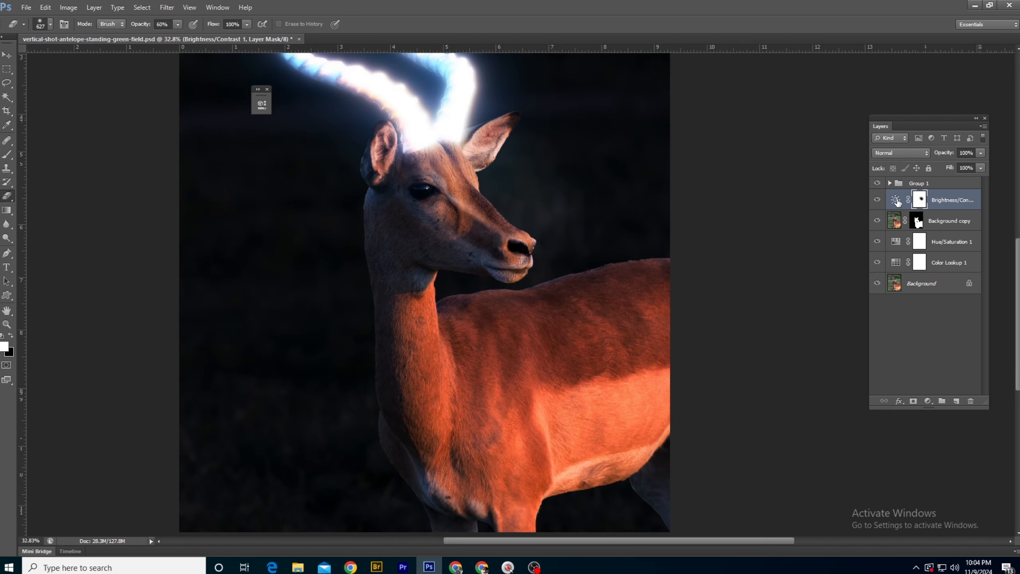
# Try clipping the Brightness/Contrast adjustment to Background copy and compare the animal with the adjustment hidden and shown.
pyautogui.rightClick(935, 201)
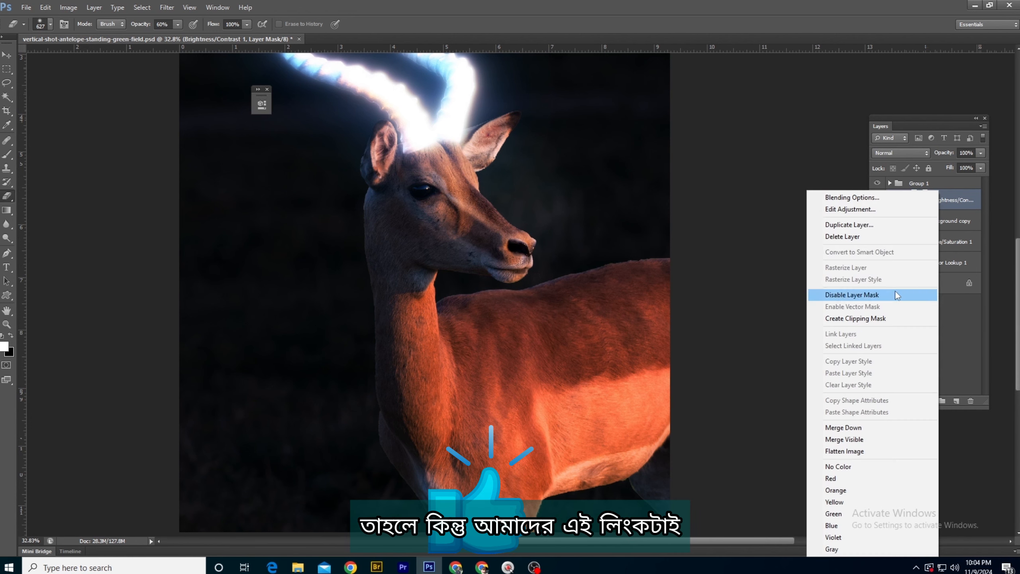
pyautogui.click(884, 318)
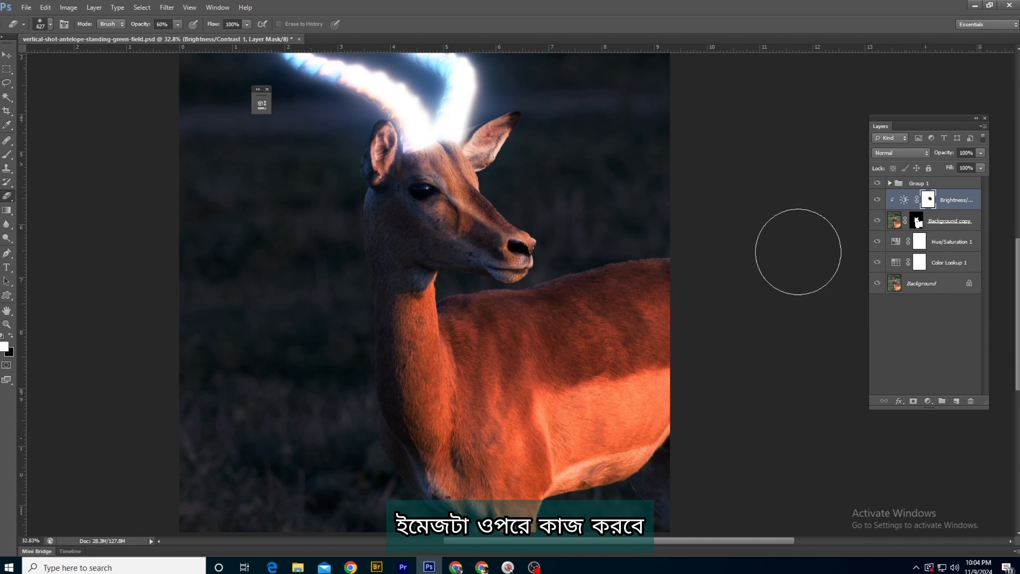
pyautogui.click(876, 200)
pyautogui.click(877, 200)
pyautogui.click(877, 200)
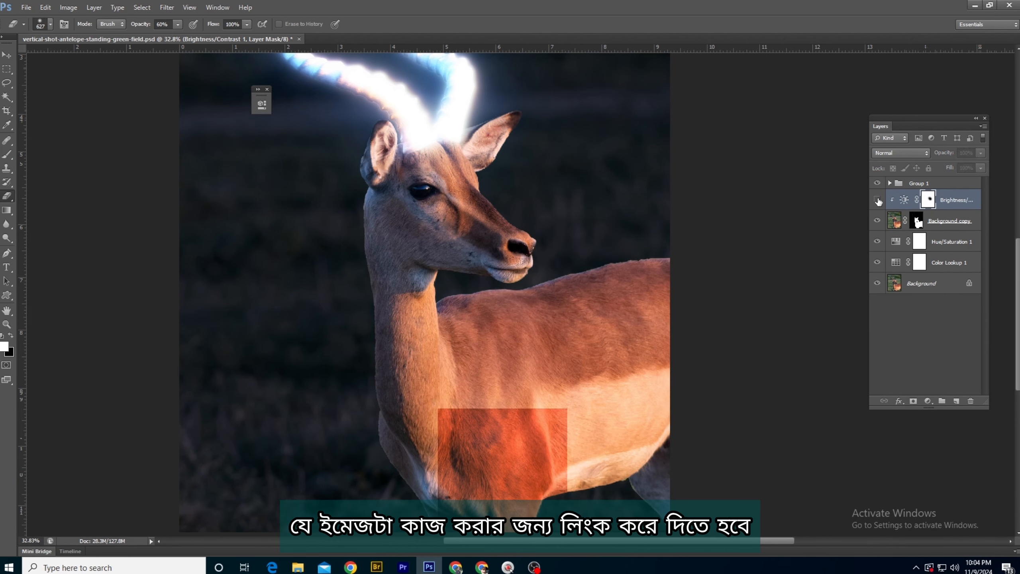
pyautogui.click(877, 200)
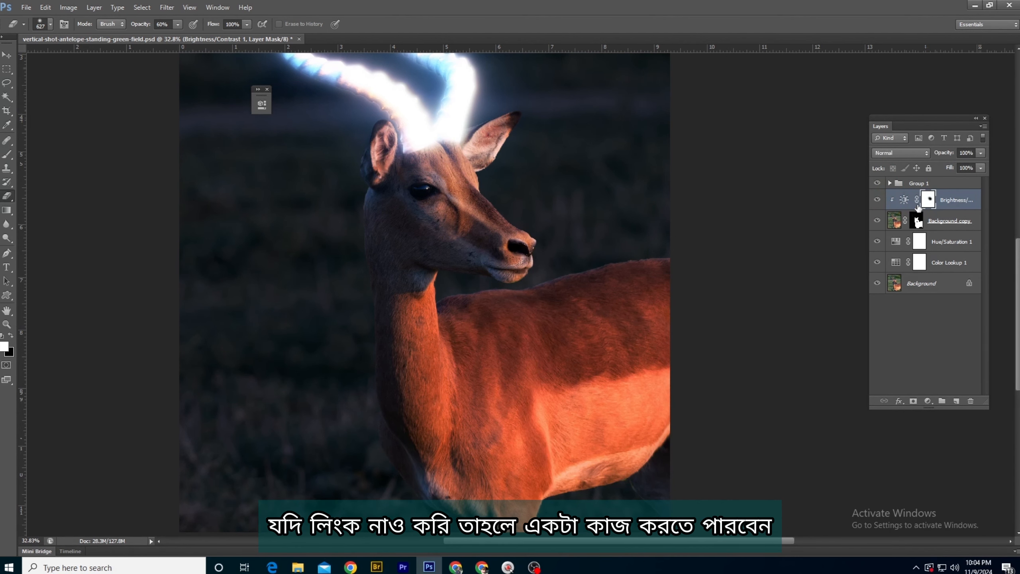
pyautogui.hotkey('ctrl', 'alt', 'z')
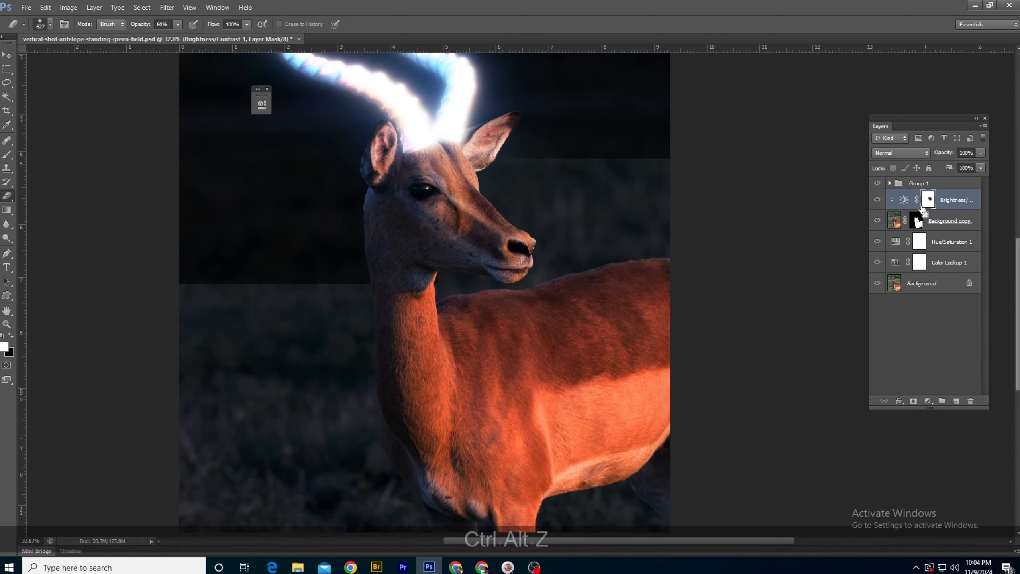
pyautogui.hotkey('ctrl', 'alt', 'z')
# Replace the Brightness/Contrast adjustment's mask with a new one made from the Background copy mask's selection, and deselect.
pyautogui.rightClick(925, 199)
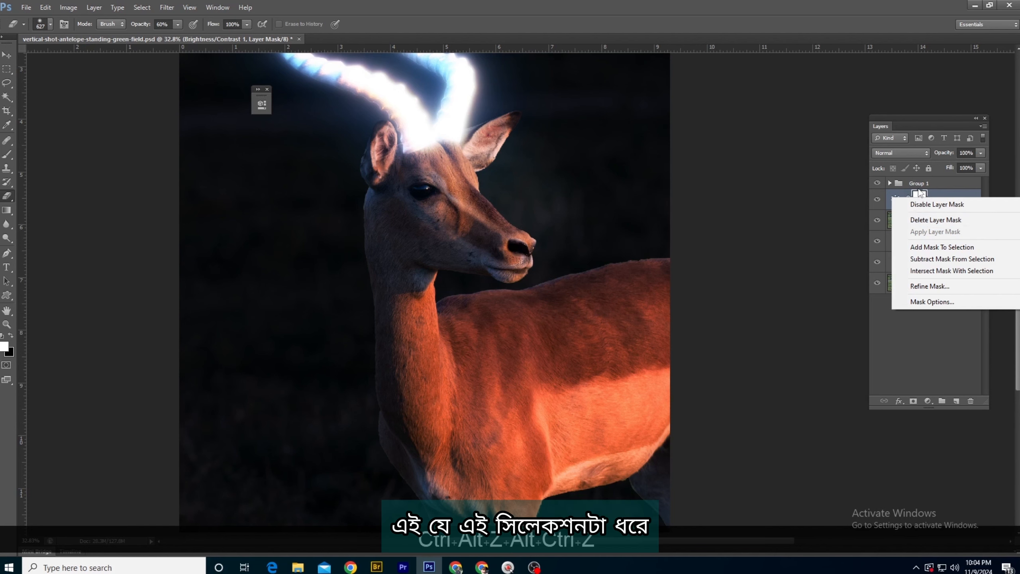
pyautogui.click(917, 185)
pyautogui.keyDown('ctrl'); pyautogui.click(917, 221); pyautogui.keyUp('ctrl')
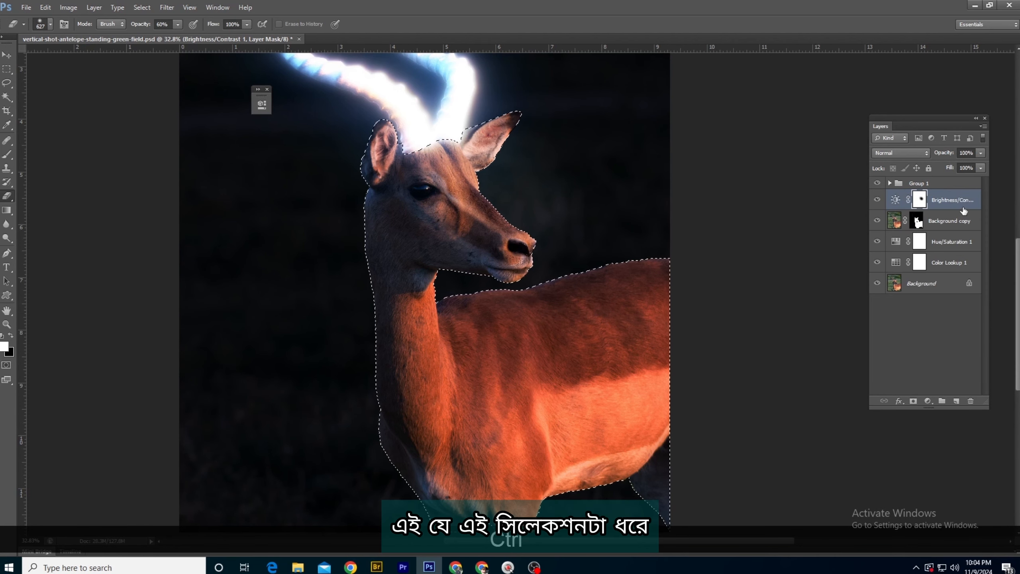
pyautogui.rightClick(919, 199)
pyautogui.click(935, 219)
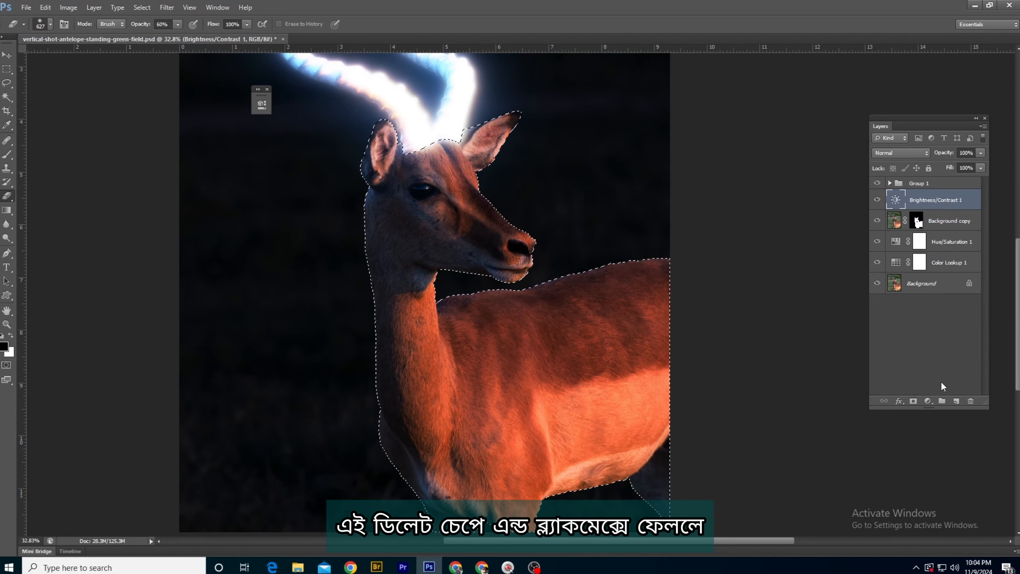
pyautogui.click(913, 401)
pyautogui.hotkey('ctrl', 'd')
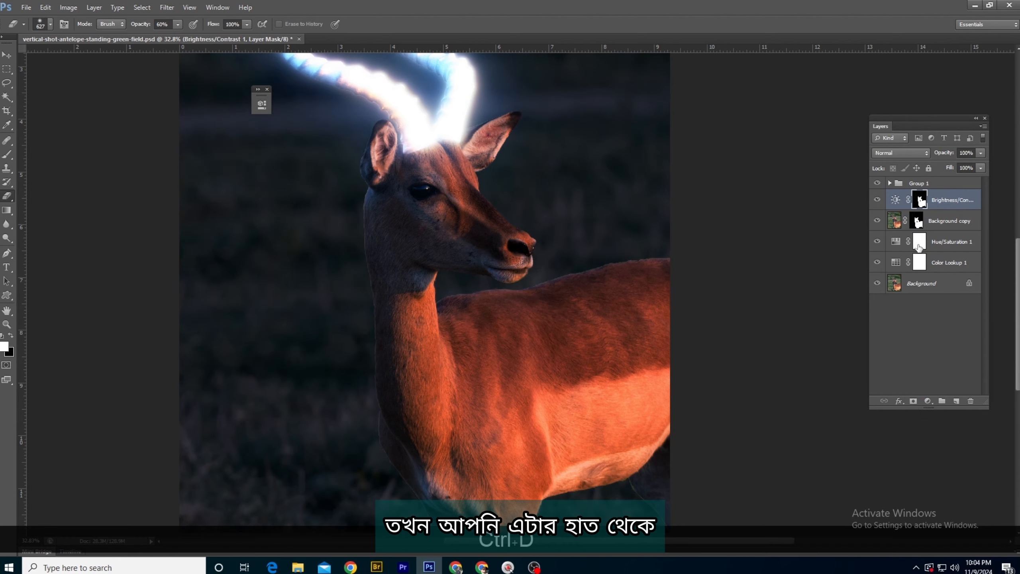
# Soften the Brightness/Contrast effect on the animal's face and upper back by erasing its mask with a large 20% opacity eraser.
pyautogui.press('e')
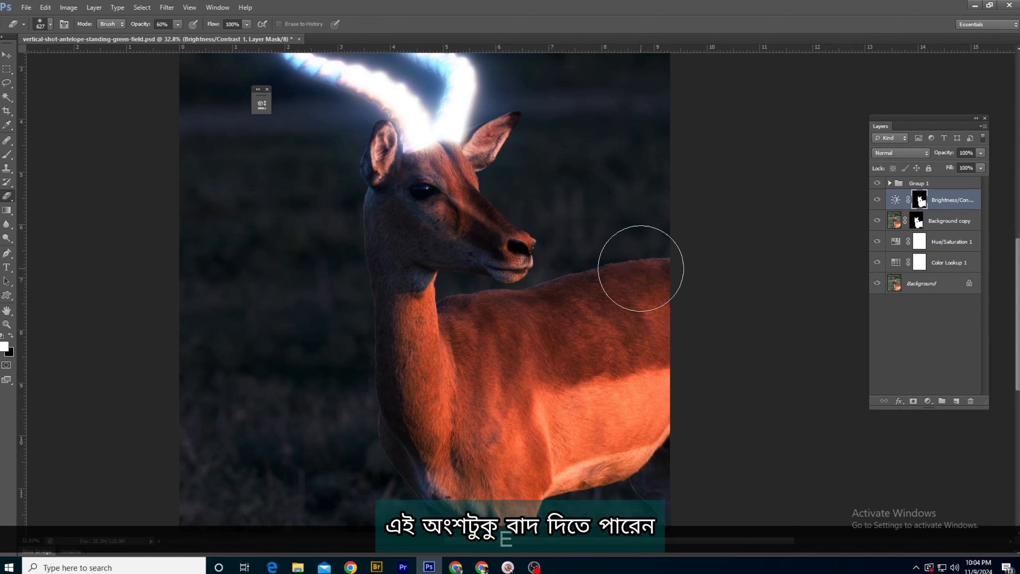
pyautogui.press('KP_5')
pyautogui.press('alt')
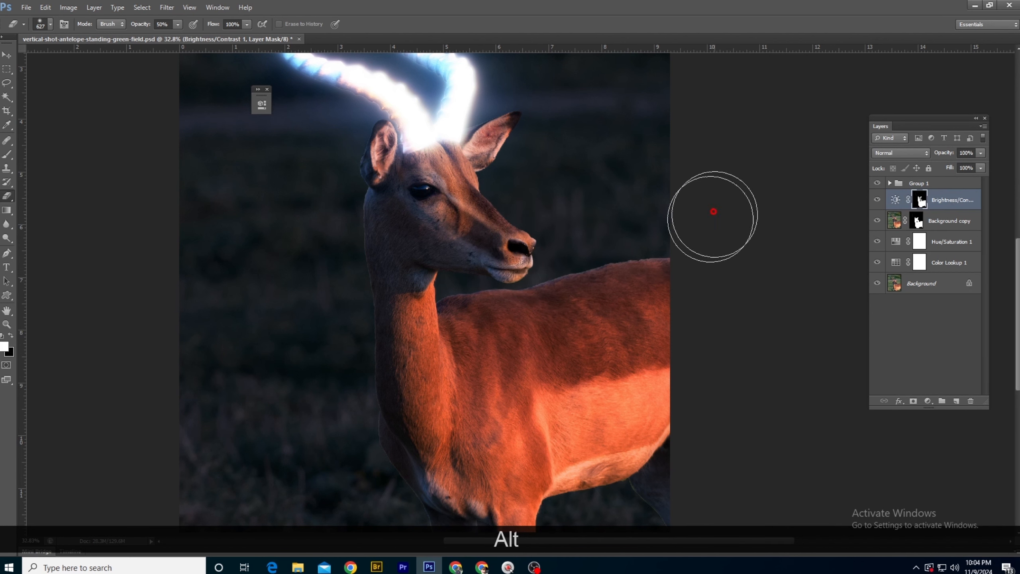
pyautogui.press('alt')
pyautogui.scroll(-1, 543, 181)
pyautogui.press('KP_2')
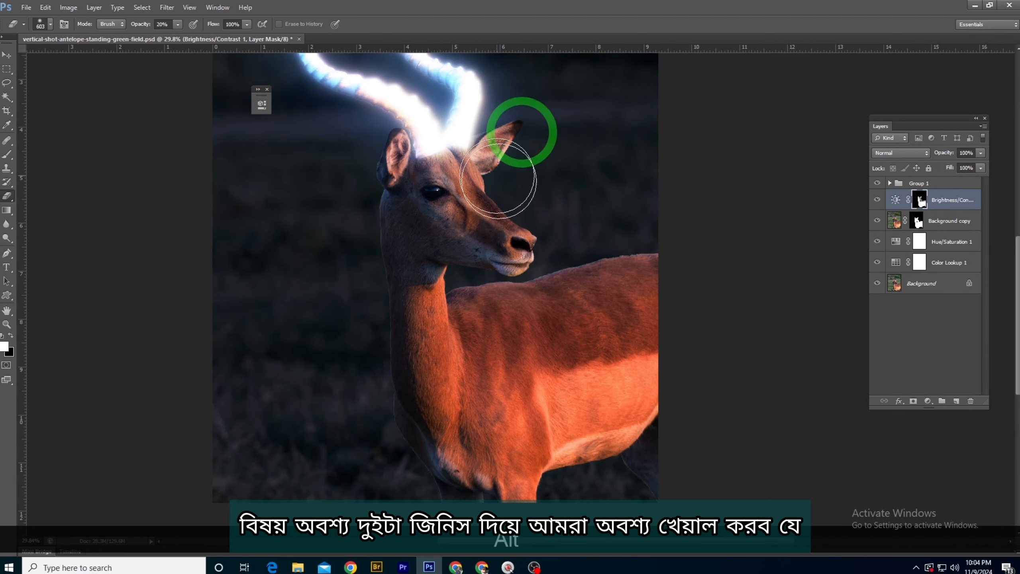
pyautogui.keyDown('alt'); pyautogui.rightClick(514, 274); pyautogui.keyUp('alt')
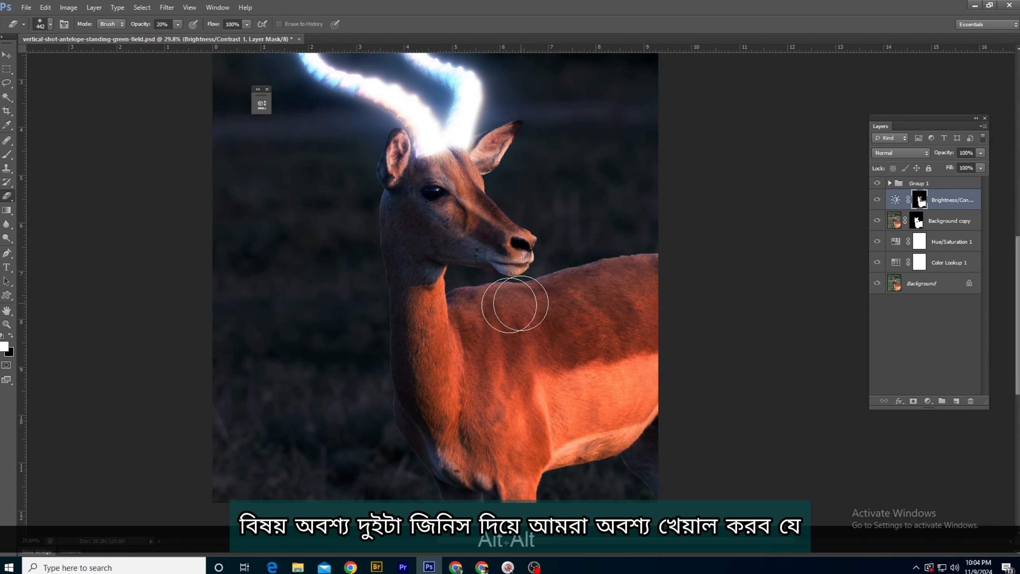
pyautogui.keyDown('alt'); pyautogui.rightClick(515, 304); pyautogui.keyUp('alt')
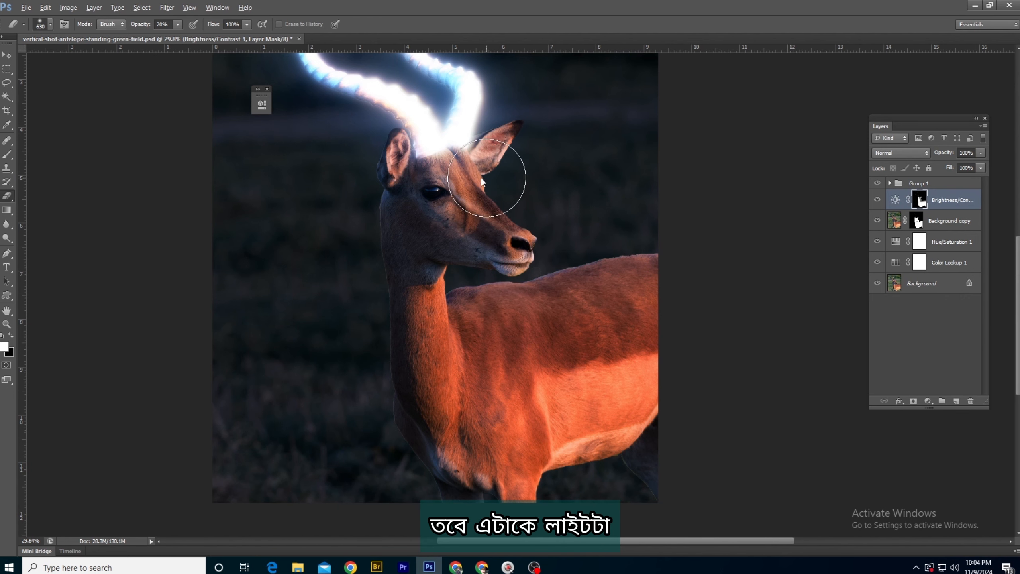
pyautogui.keyDown('alt'); pyautogui.rightClick(537, 113); pyautogui.keyUp('alt')
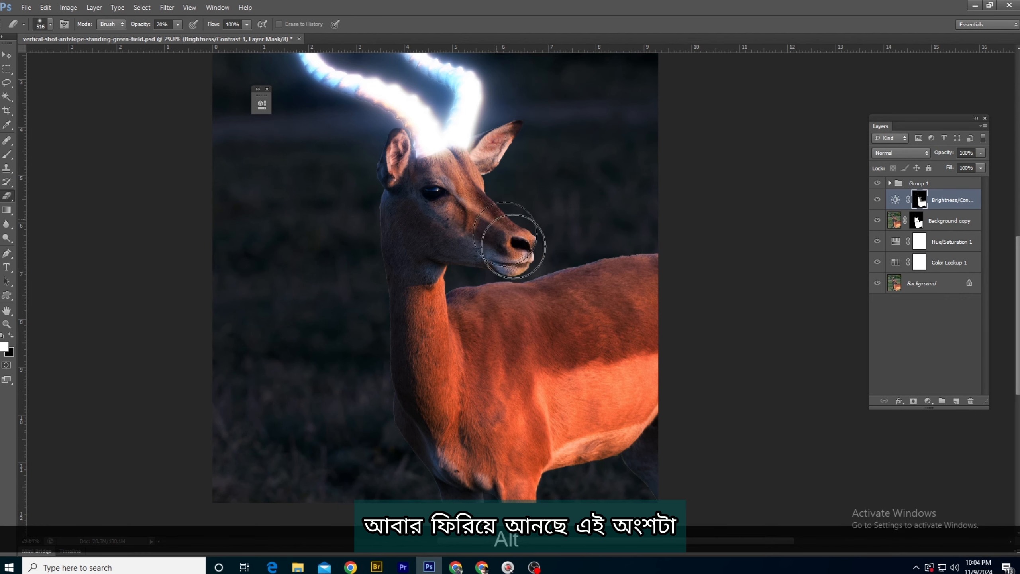
pyautogui.keyDown('alt'); pyautogui.rightClick(474, 290); pyautogui.keyUp('alt')
pyautogui.keyDown('alt'); pyautogui.rightClick(622, 270); pyautogui.keyUp('alt')
pyautogui.moveTo(491, 305)
pyautogui.mouseDown()
pyautogui.moveTo(706, 280)
pyautogui.moveTo(559, 293)
pyautogui.mouseUp()
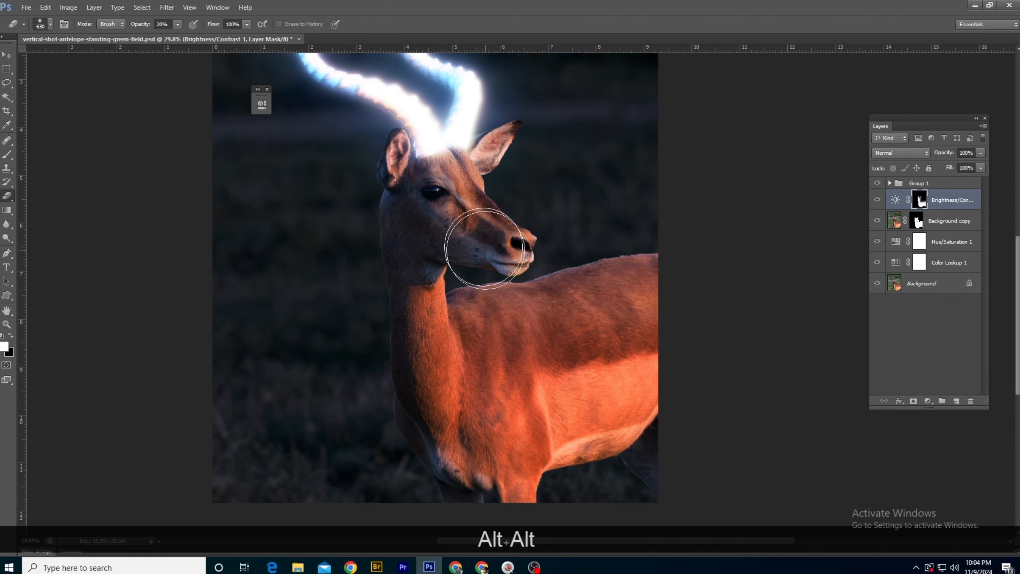
pyautogui.keyDown('alt'); pyautogui.rightClick(390, 139); pyautogui.keyUp('alt')
pyautogui.keyDown('alt'); pyautogui.scroll(-2, 701, 250); pyautogui.keyUp('alt')
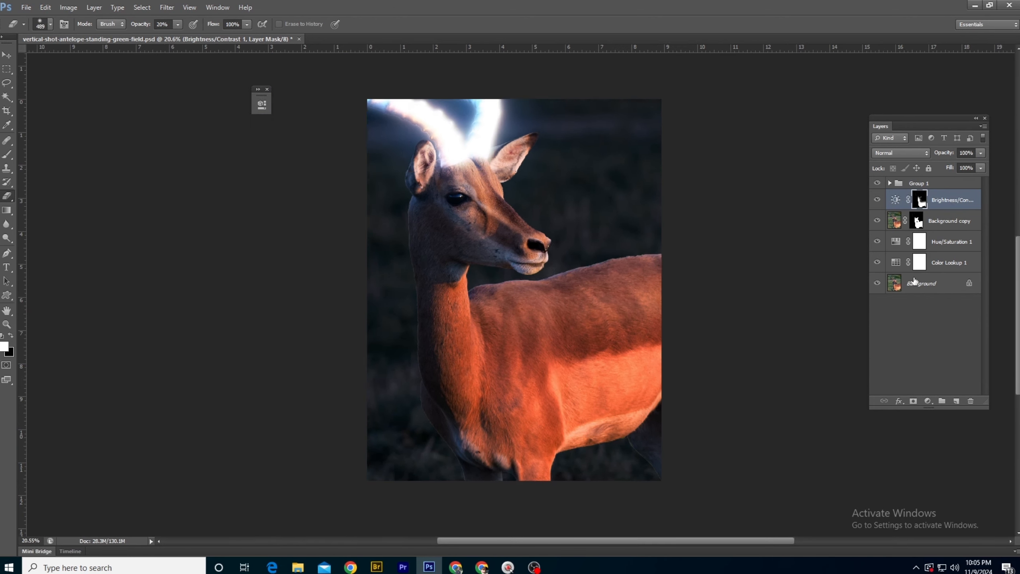
# Add a Levels adjustment above Brightness/Contrast with black input 13 and midtones 0.81, and lower the white input level.
pyautogui.click(927, 401)
pyautogui.click(944, 218)
pyautogui.moveTo(292, 207); pyautogui.dragTo(297, 207)
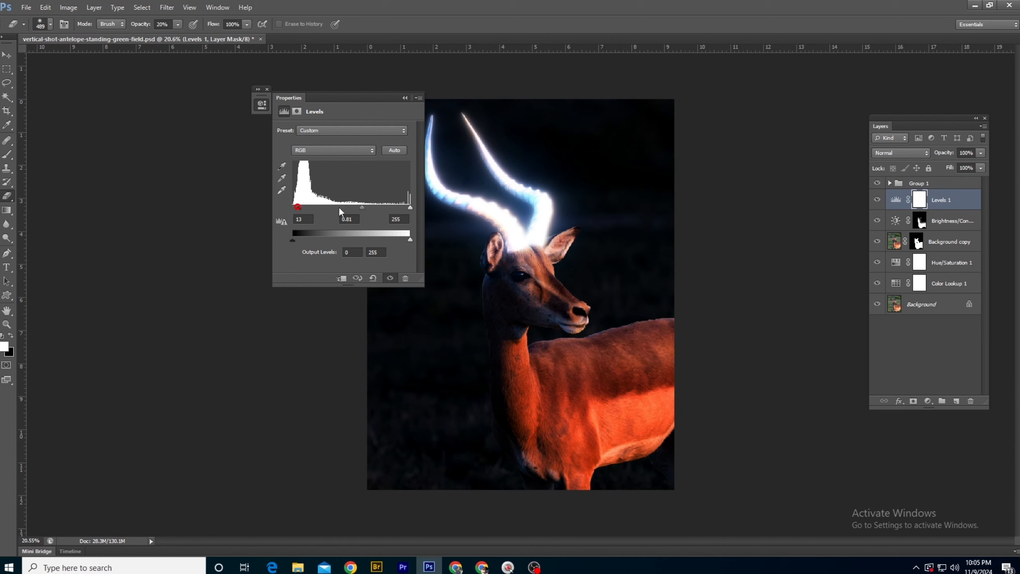
pyautogui.moveTo(409, 207); pyautogui.dragTo(395, 207)
pyautogui.click(404, 98)
# Move the Levels adjustment beneath Brightness/Contrast and clip it to the Background copy layer.
pyautogui.moveTo(938, 202); pyautogui.dragTo(942, 225)
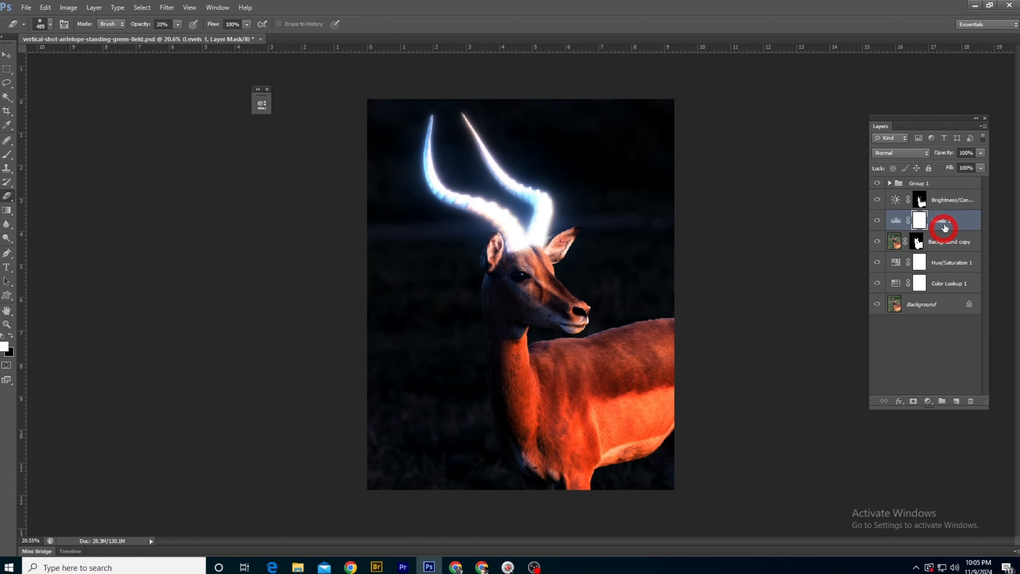
pyautogui.rightClick(944, 224)
pyautogui.click(838, 314)
# Erase the Levels mask over parts of the animal's body with a large soft eraser, undoing unwanted strokes.
pyautogui.keyDown('alt'); pyautogui.rightClick(558, 357); pyautogui.keyUp('alt')
pyautogui.moveTo(678, 351); pyautogui.dragTo(621, 382)
pyautogui.press('x')
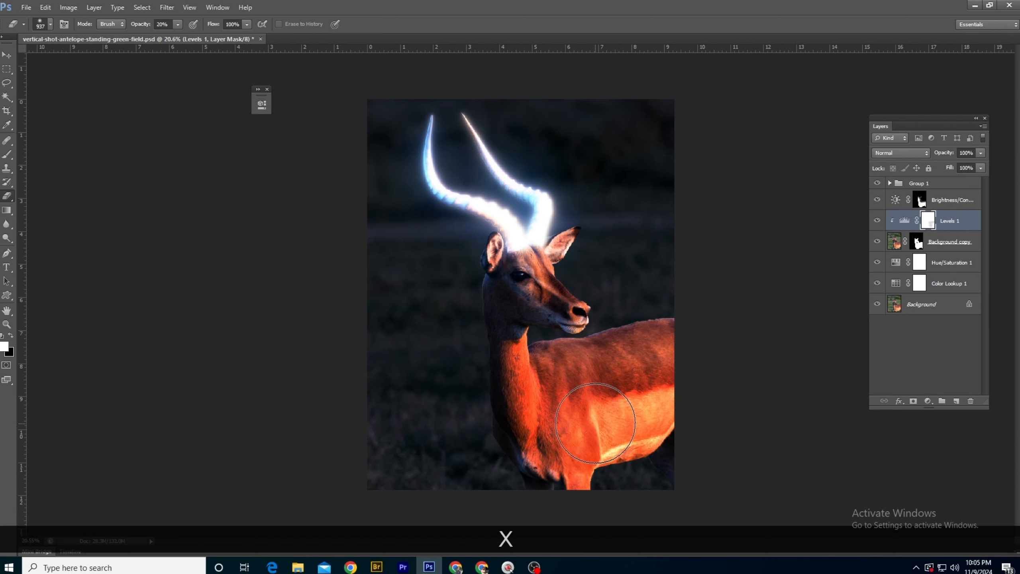
pyautogui.moveTo(571, 431)
pyautogui.mouseDown()
pyautogui.moveTo(668, 417)
pyautogui.moveTo(695, 316)
pyautogui.mouseUp()
pyautogui.hotkey('ctrl', 'alt', 'z')
pyautogui.hotkey('ctrl', 'alt', 'z')
pyautogui.keyDown('alt'); pyautogui.rightClick(604, 341); pyautogui.keyUp('alt')
pyautogui.click(543, 277)
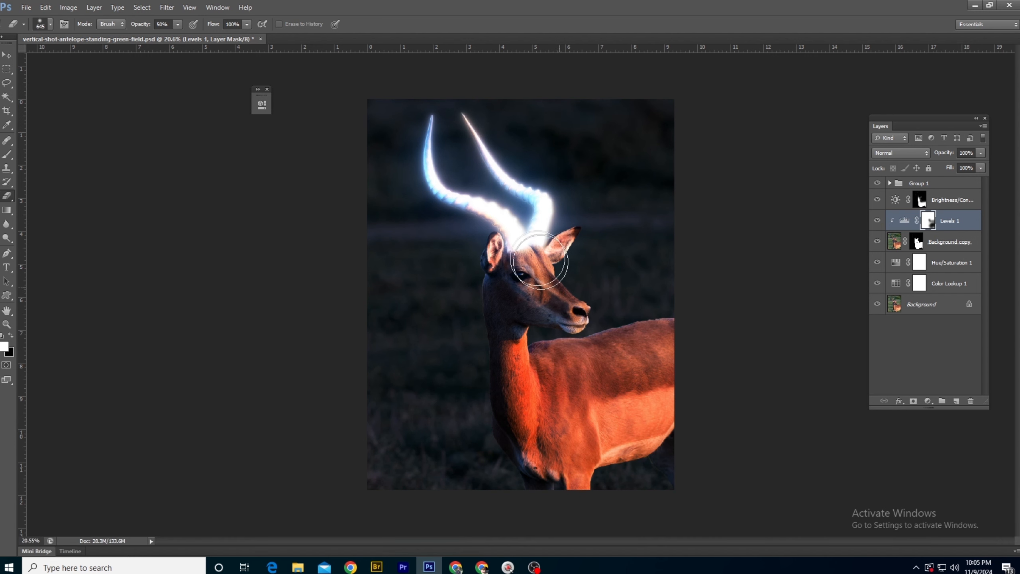
pyautogui.hotkey('ctrl', 'alt', 'z')
pyautogui.hotkey('ctrl', 'alt', 'z')
pyautogui.click(586, 194)
pyautogui.hotkey('ctrl', 'alt', 'z')
pyautogui.press('x')
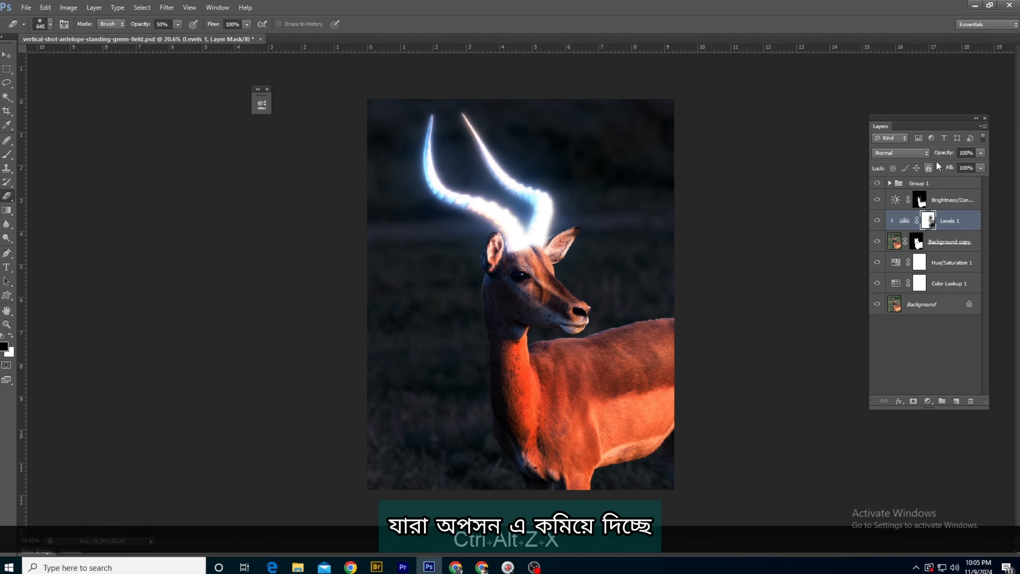
# Set the Levels adjustment's opacity to 51% and compare the animal with it hidden and shown, leaving it visible.
pyautogui.moveTo(948, 157); pyautogui.dragTo(945, 156)
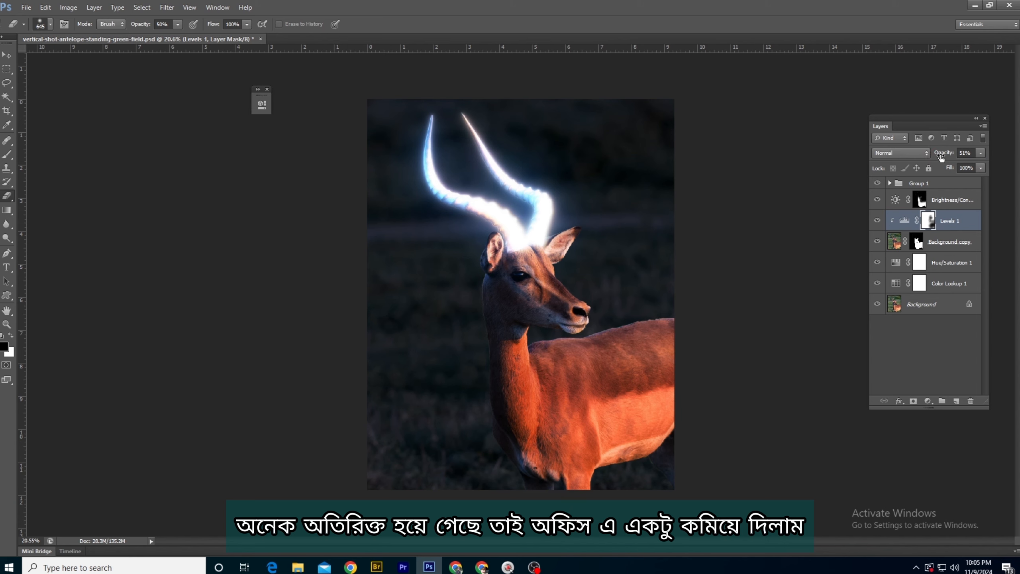
pyautogui.click(876, 221)
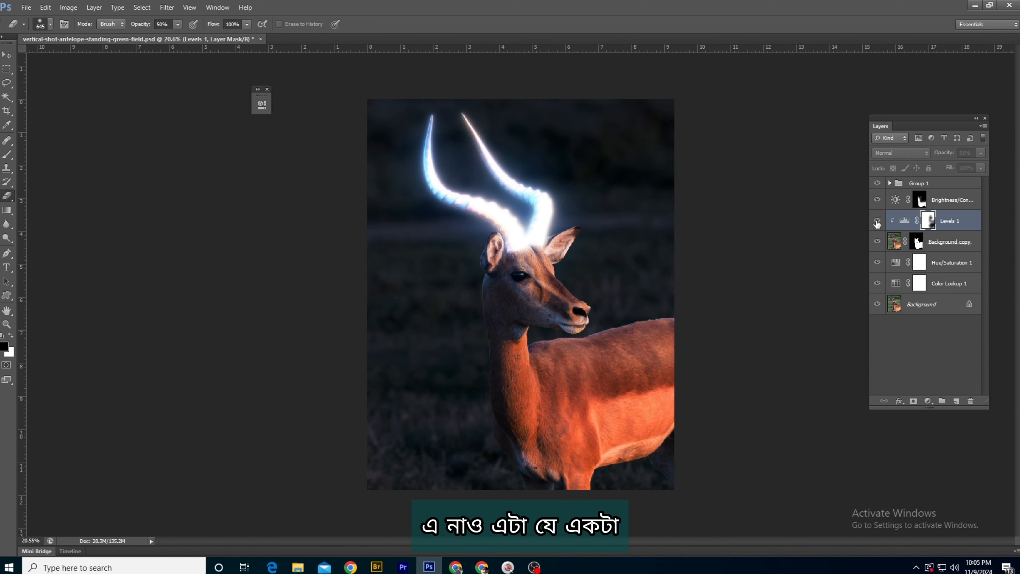
pyautogui.click(877, 221)
pyautogui.scroll(1, 516, 408)
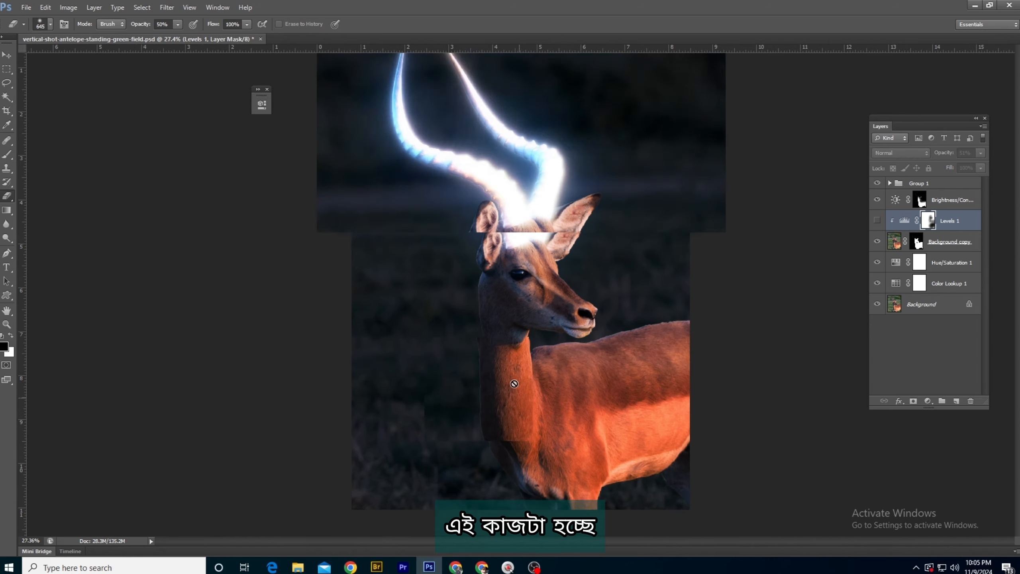
pyautogui.scroll(4, 514, 383)
pyautogui.press('space')
pyautogui.click(867, 236)
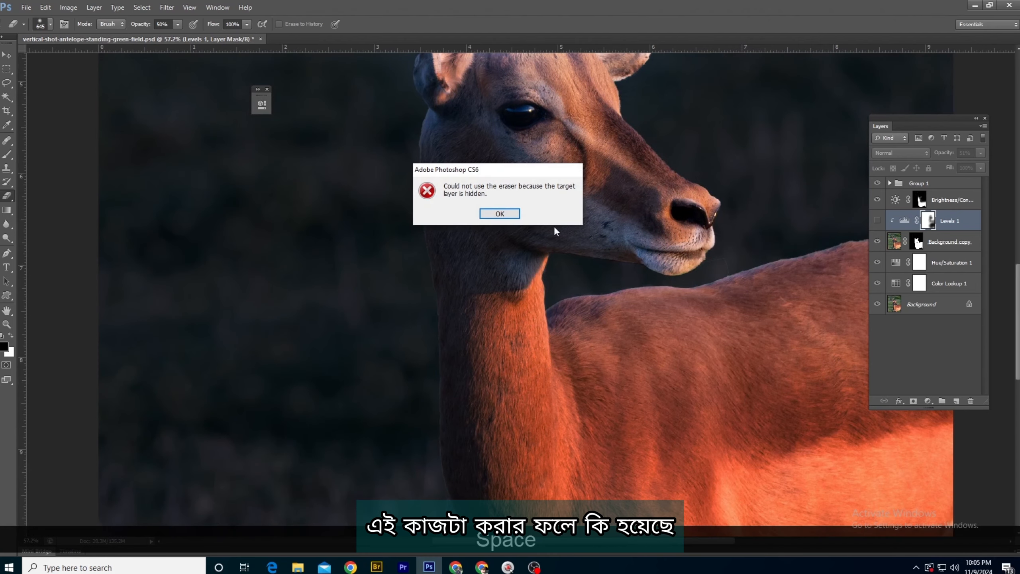
pyautogui.click(499, 213)
pyautogui.click(877, 220)
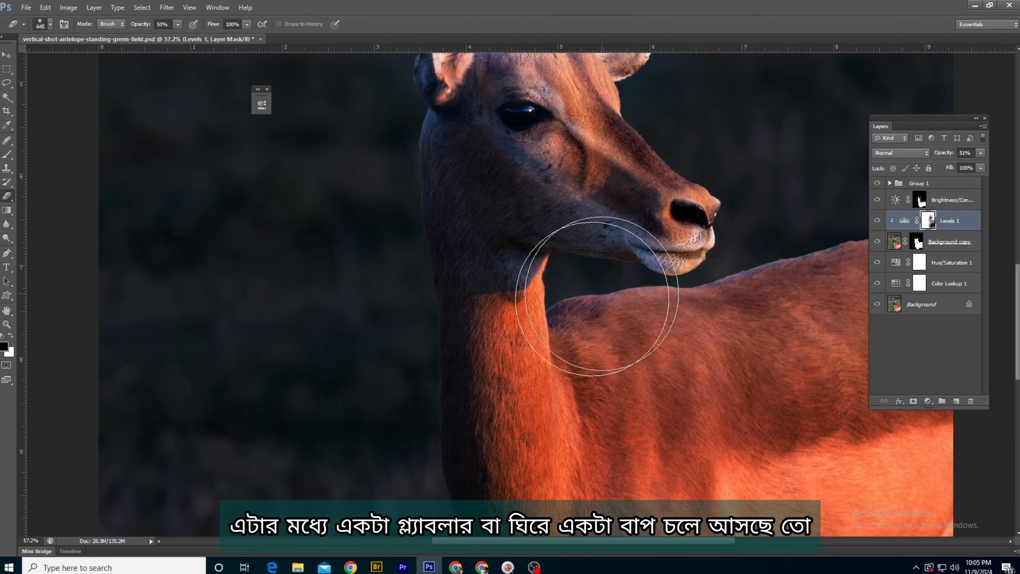
pyautogui.scroll(-5, 597, 296)
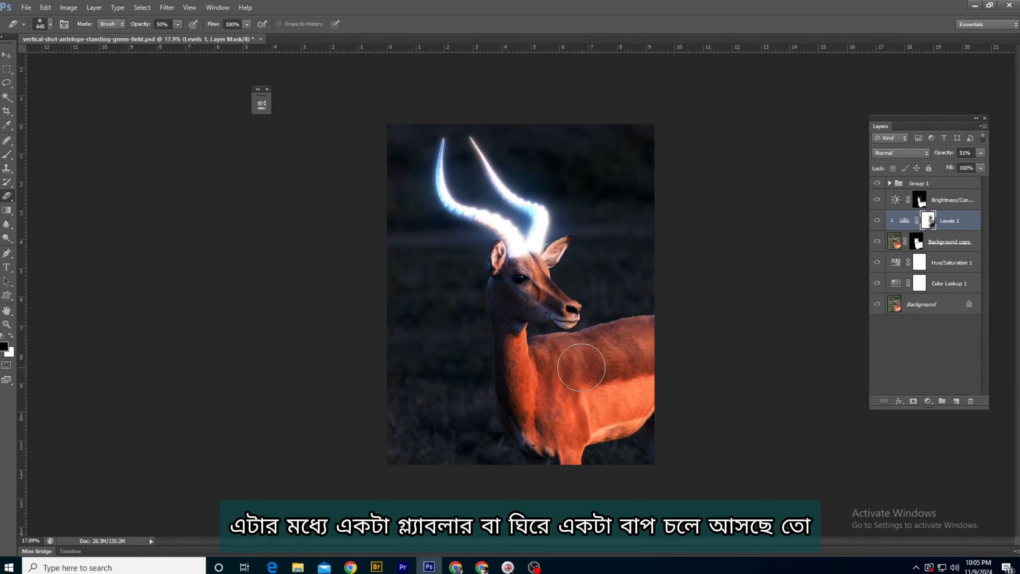
# Compare the animal with the Levels and Brightness/Contrast adjustments hidden and shown, leaving both visible.
pyautogui.scroll(3, 581, 367)
pyautogui.scroll(-2, 701, 319)
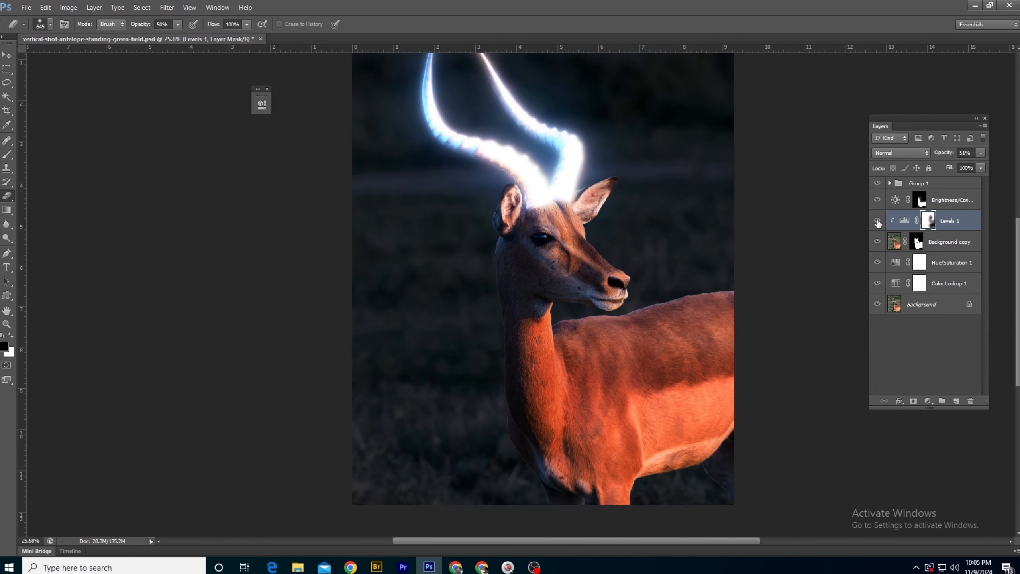
pyautogui.click(876, 221)
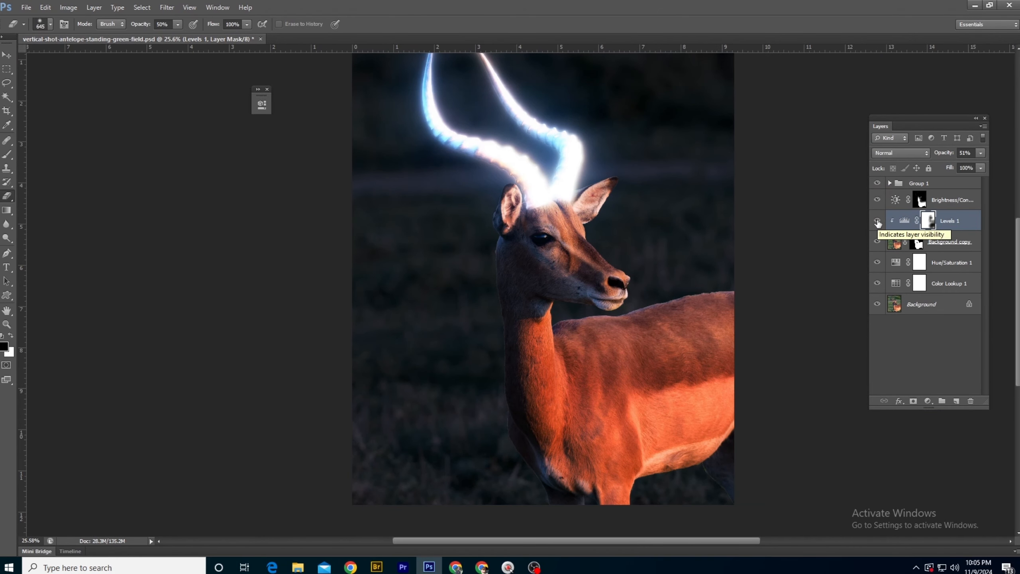
pyautogui.click(878, 221)
pyautogui.press('space')
pyautogui.moveTo(629, 256); pyautogui.dragTo(612, 292)
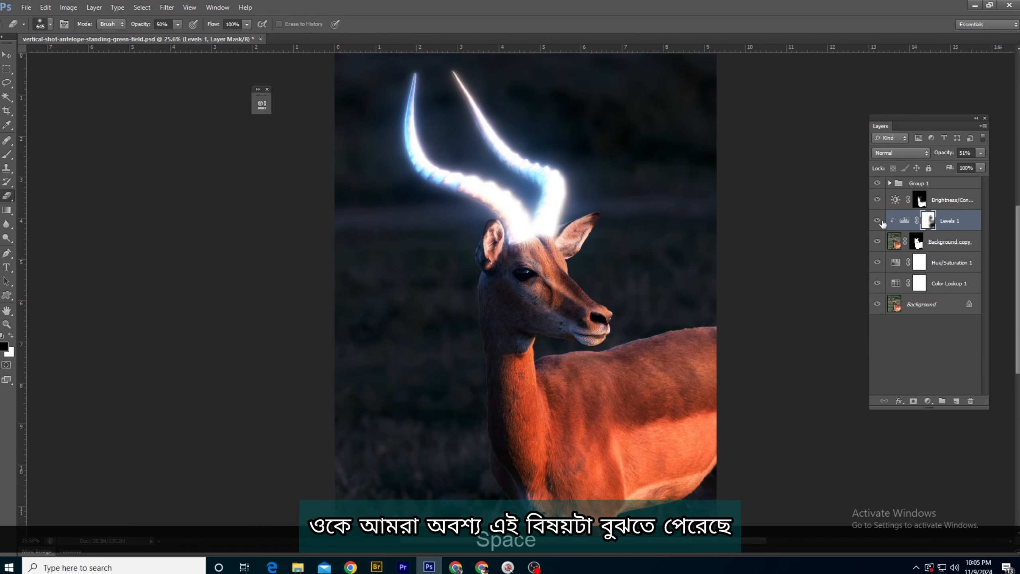
pyautogui.click(877, 201)
pyautogui.click(877, 201)
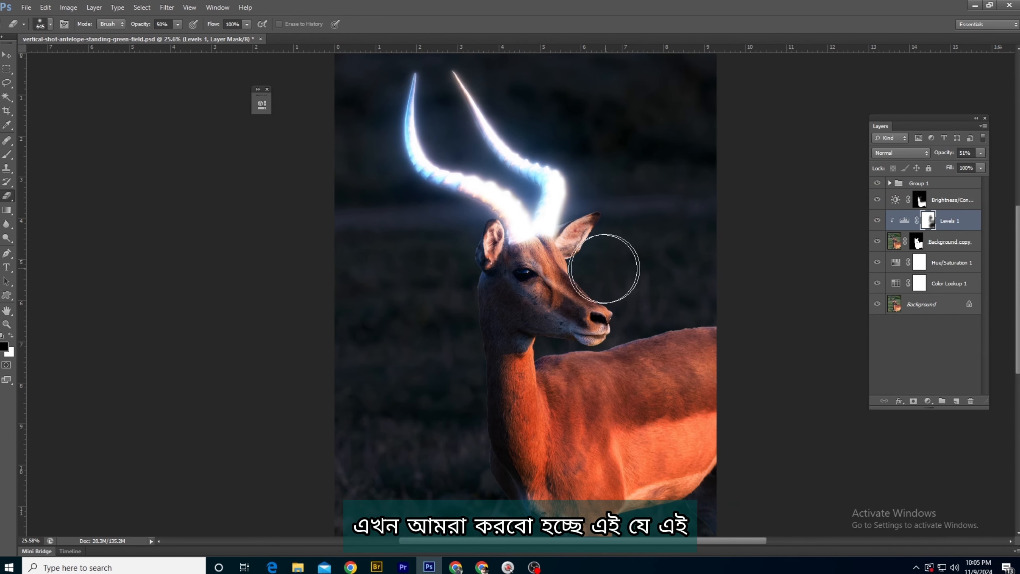
# Examine the horn glow and the highlights on the antelope's head and ears up close.
pyautogui.press('space')
pyautogui.moveTo(605, 269); pyautogui.dragTo(605, 283)
pyautogui.scroll(6, 552, 279)
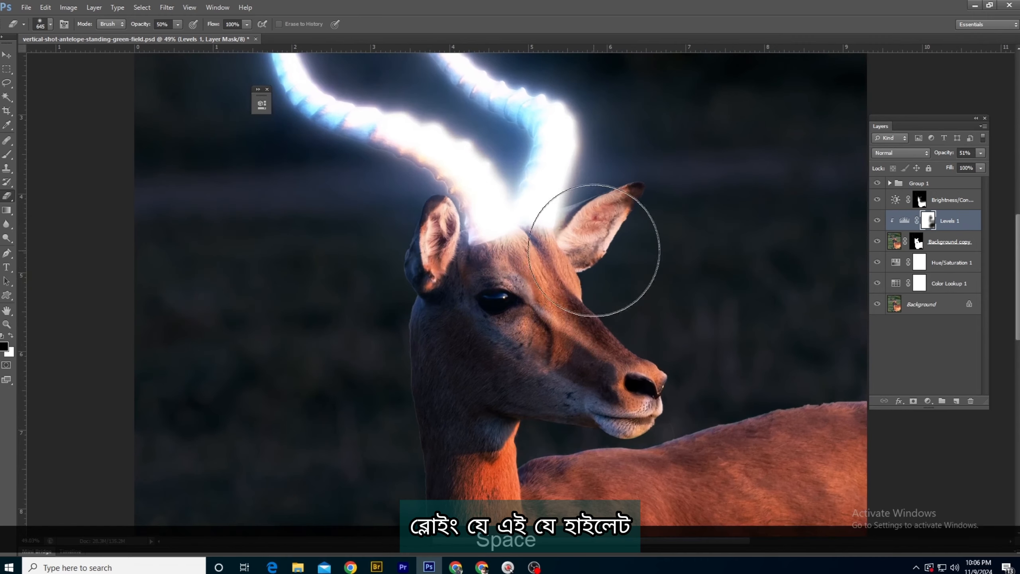
pyautogui.scroll(-1, 543, 227)
pyautogui.moveTo(505, 193)
pyautogui.mouseDown()
pyautogui.moveTo(505, 204)
pyautogui.moveTo(442, 157)
pyautogui.mouseUp()
pyautogui.press('space')
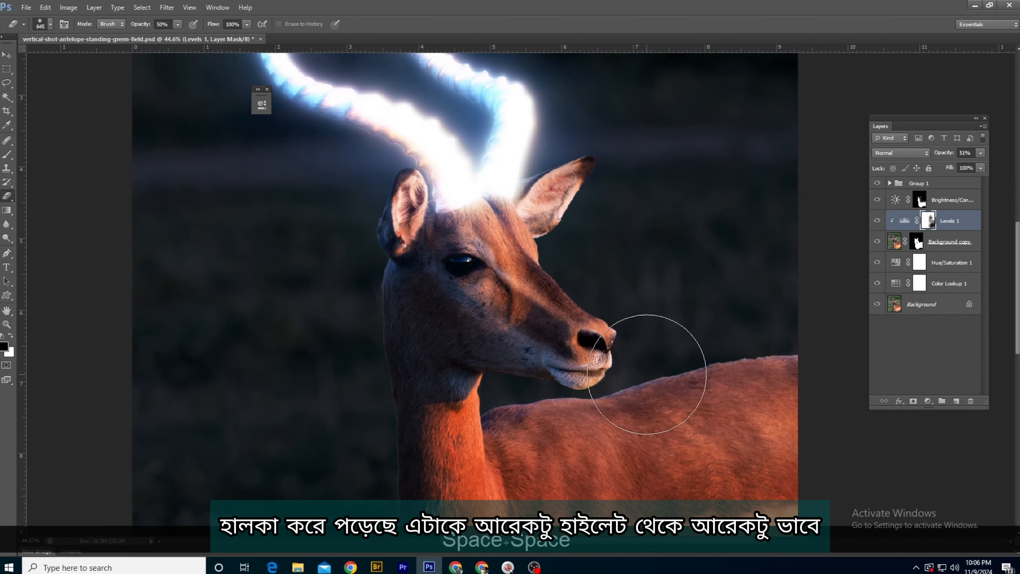
pyautogui.press('space')
pyautogui.moveTo(534, 269); pyautogui.dragTo(550, 297)
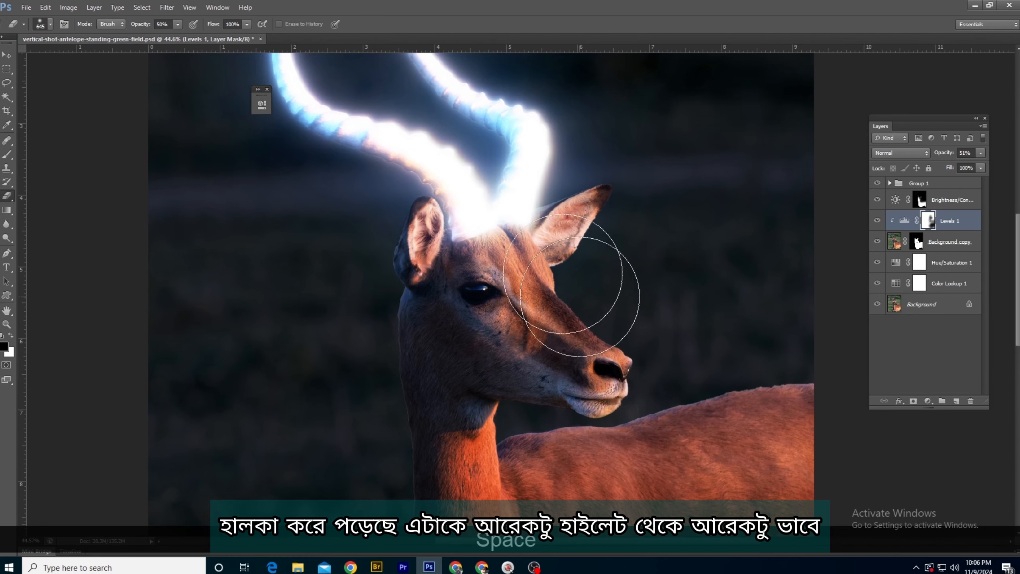
pyautogui.scroll(6, 569, 304)
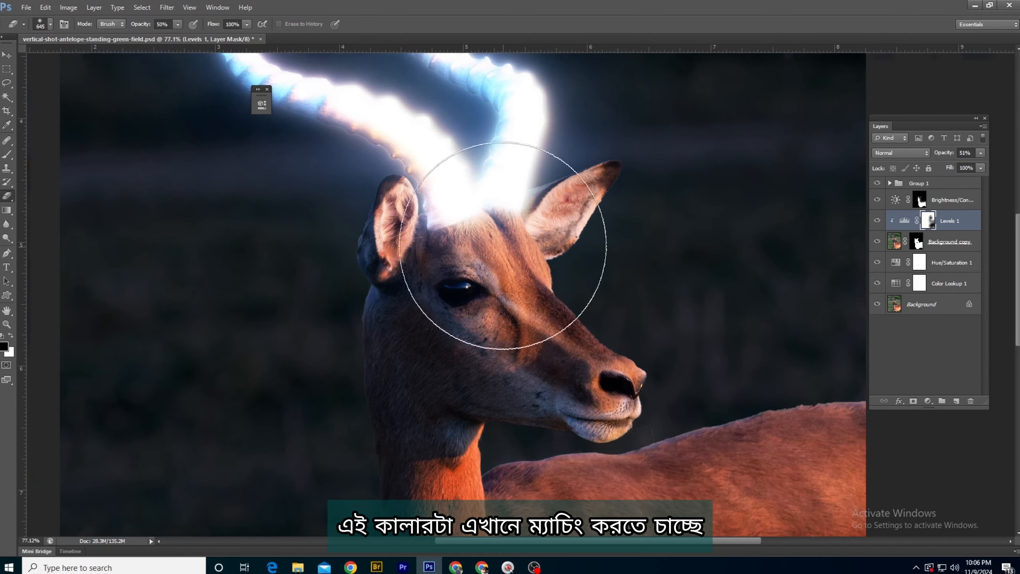
pyautogui.scroll(-5, 617, 337)
pyautogui.scroll(-6, 574, 319)
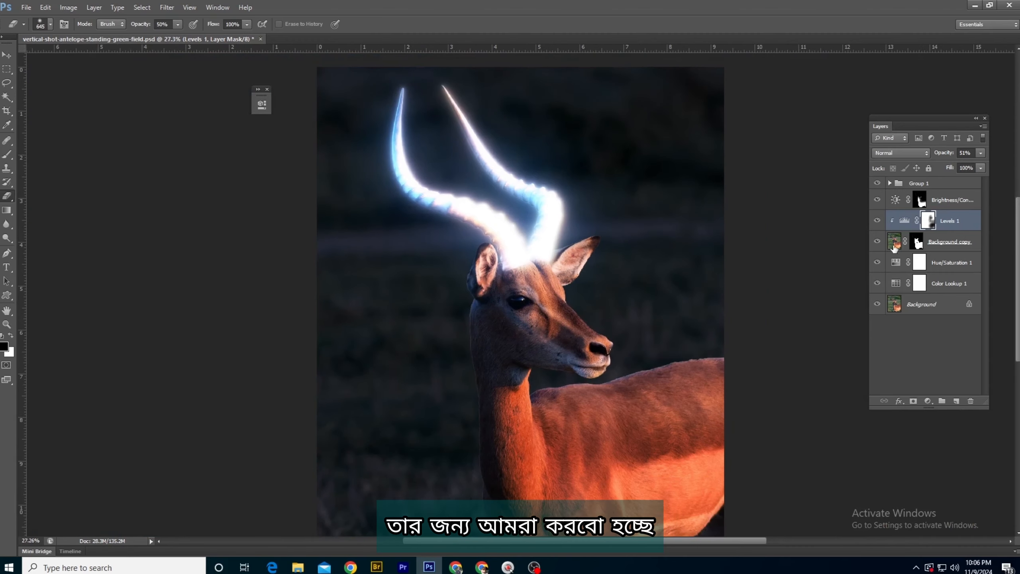
pyautogui.scroll(4, 955, 225)
# Duplicate the blue Hue/Saturation adjustment in Group 1 and move the copy below the group, directly above Brightness/Contrast.
pyautogui.click(889, 184)
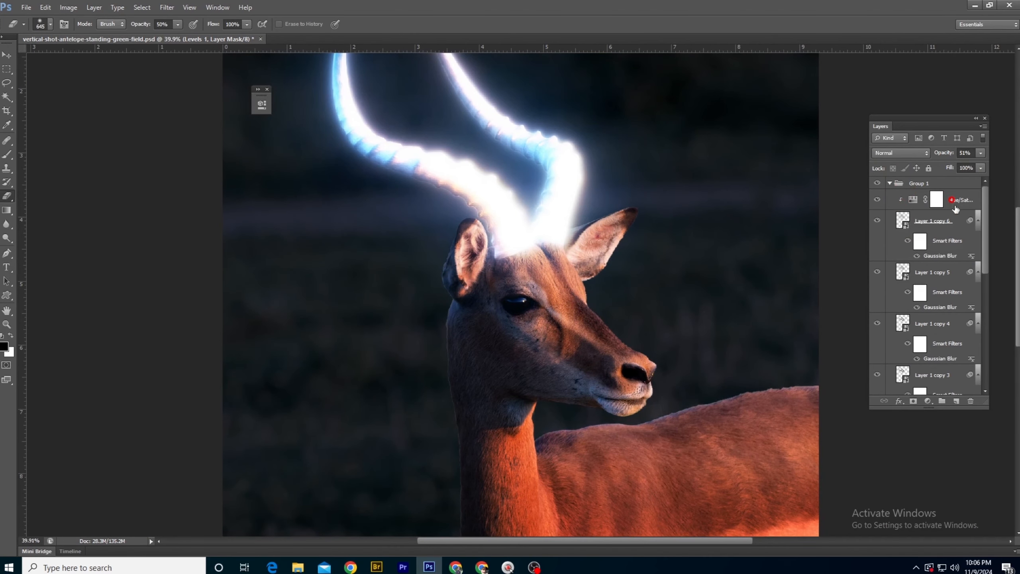
pyautogui.click(958, 204)
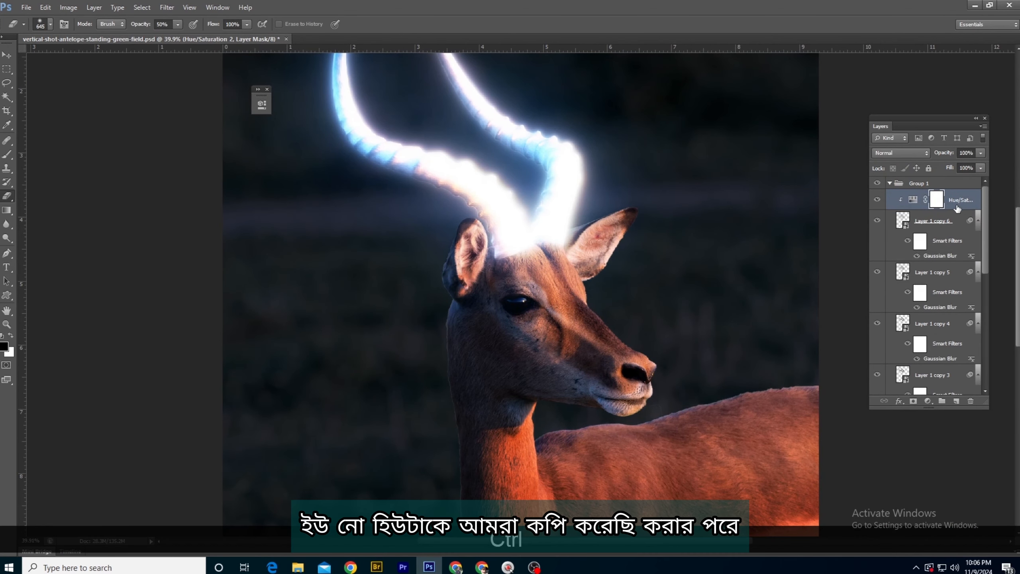
pyautogui.hotkey('ctrl', 'j')
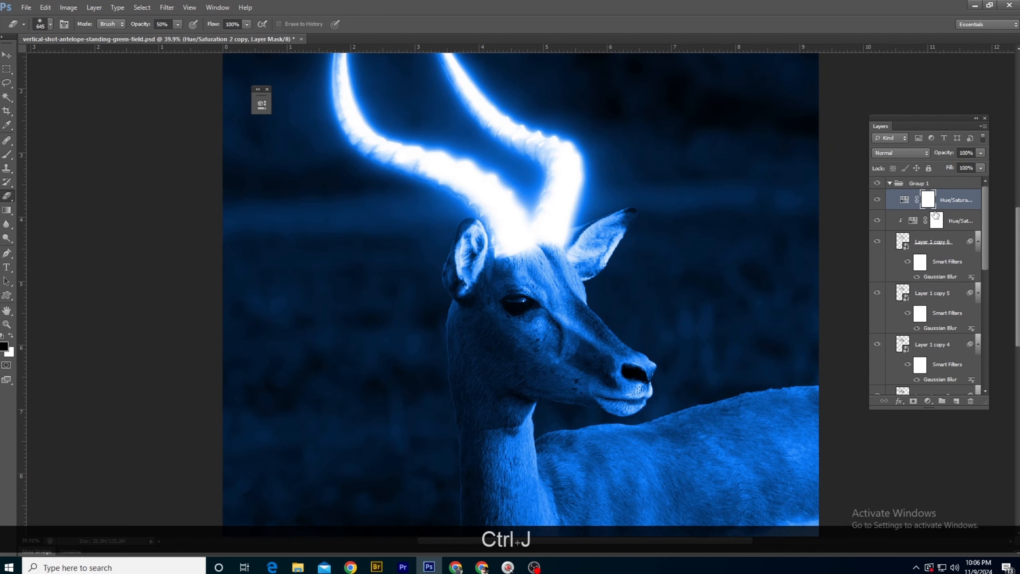
pyautogui.hotkey('ctrl', 'shift', '[')
pyautogui.hotkey('ctrl', 'shift', '[')
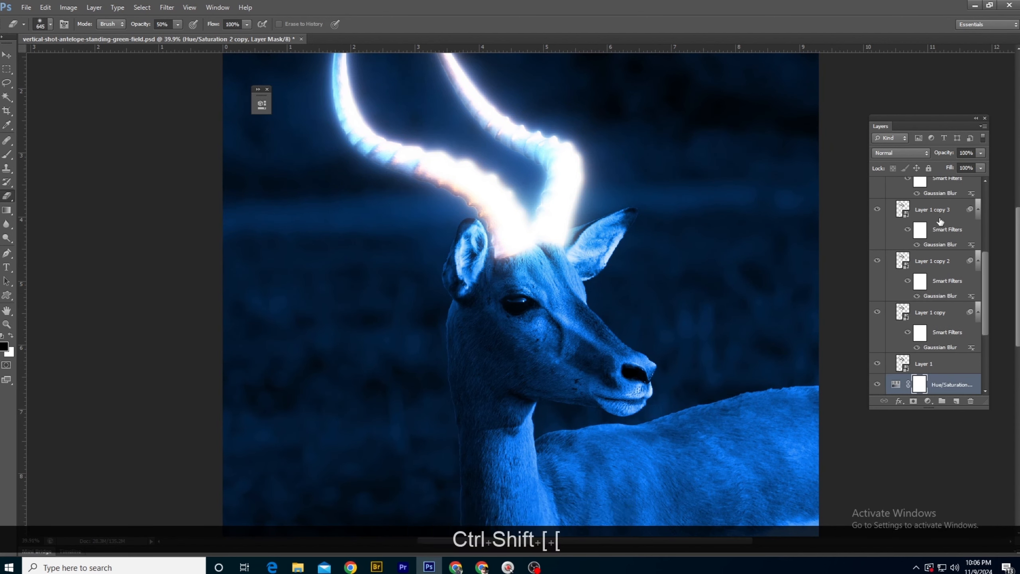
pyautogui.scroll(-3, 918, 345)
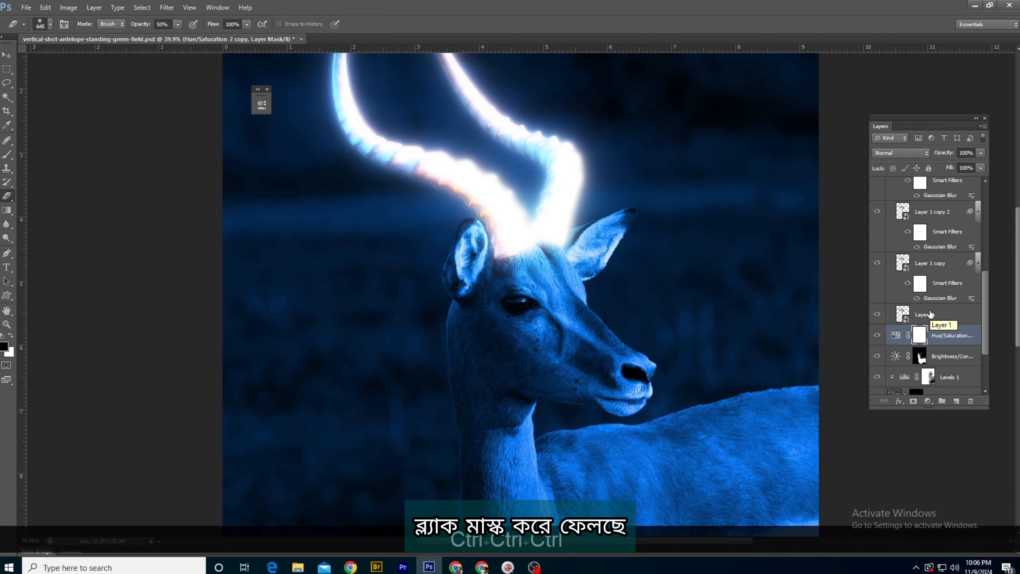
# Fill the Hue/Saturation copy's mask with black and collapse Group 1.
pyautogui.hotkey('ctrl', 'Delete')
pyautogui.scroll(12, 947, 232)
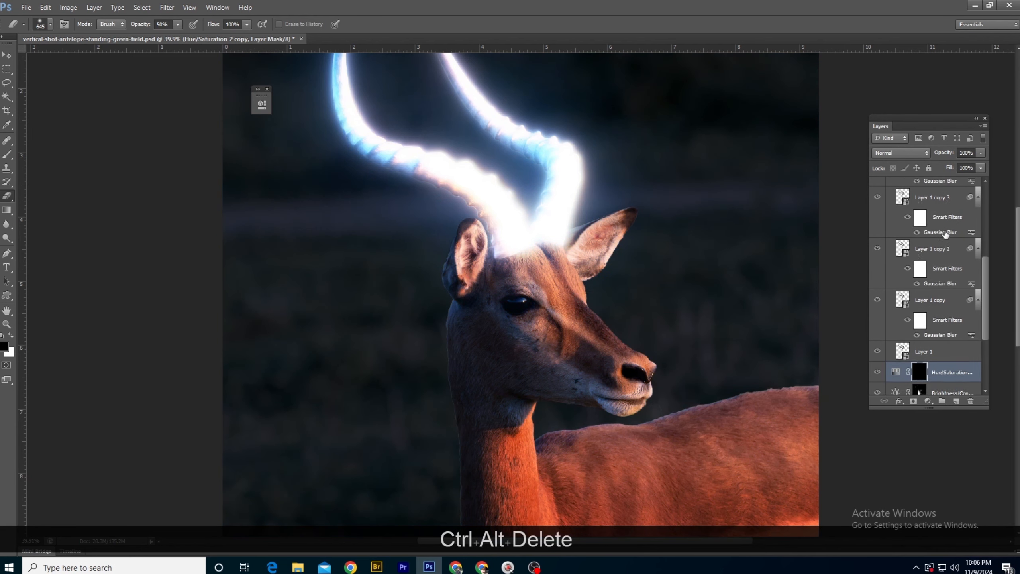
pyautogui.click(890, 183)
# Load the Background copy mask as a selection and paint white on the Hue/Saturation copy's mask over the head with a soft 10% brush.
pyautogui.keyDown('ctrl'); pyautogui.click(918, 263); pyautogui.keyUp('ctrl')
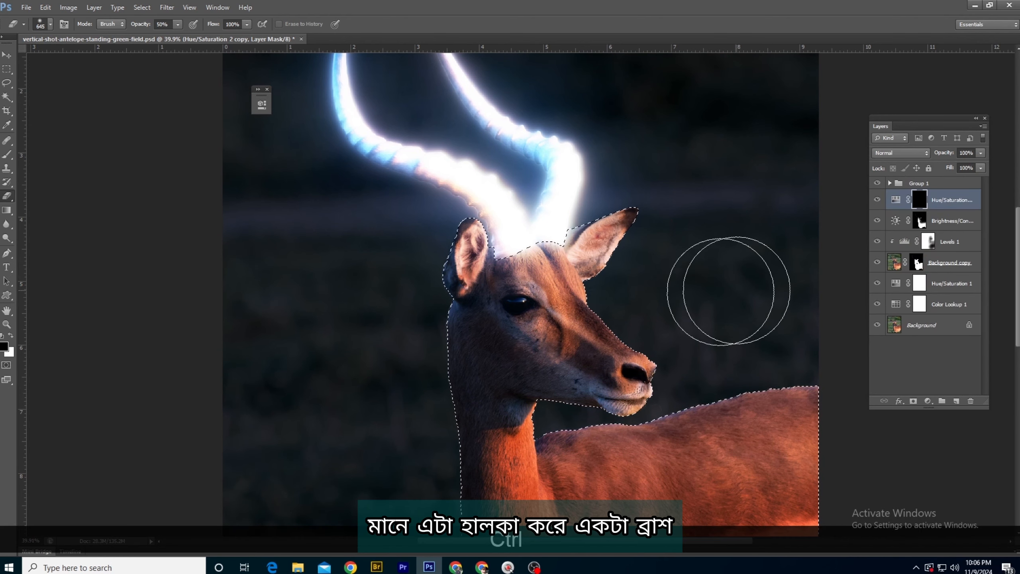
pyautogui.press('b')
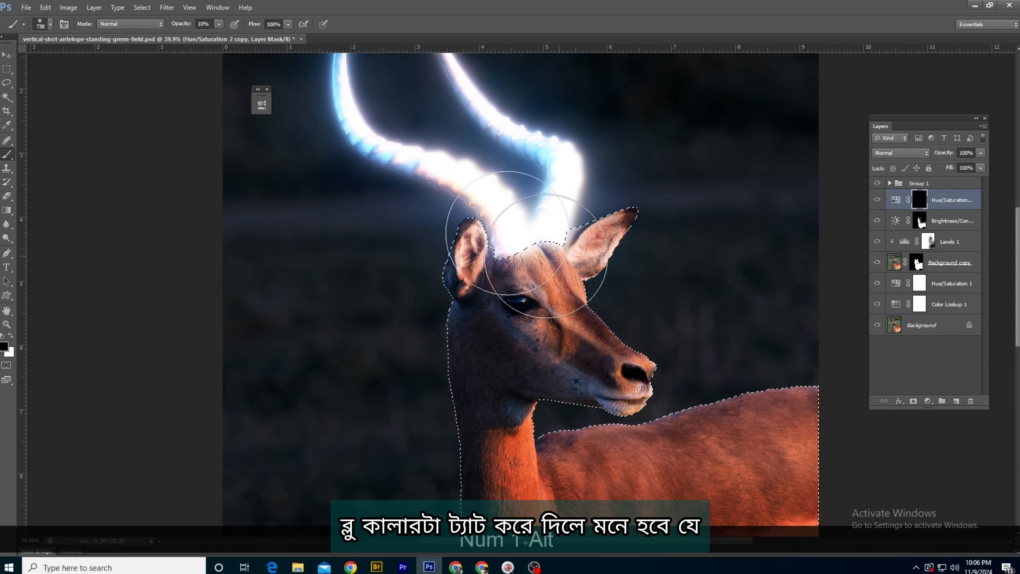
pyautogui.keyDown('alt'); pyautogui.rightClick(603, 312); pyautogui.keyUp('alt')
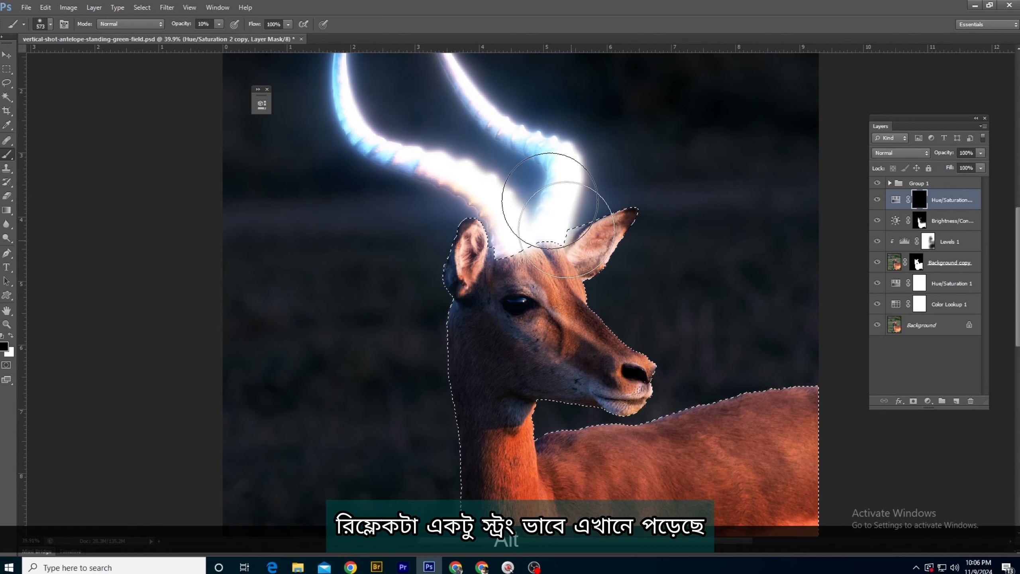
pyautogui.moveTo(615, 313); pyautogui.dragTo(599, 303)
pyautogui.keyDown('alt'); pyautogui.rightClick(542, 257); pyautogui.keyUp('alt')
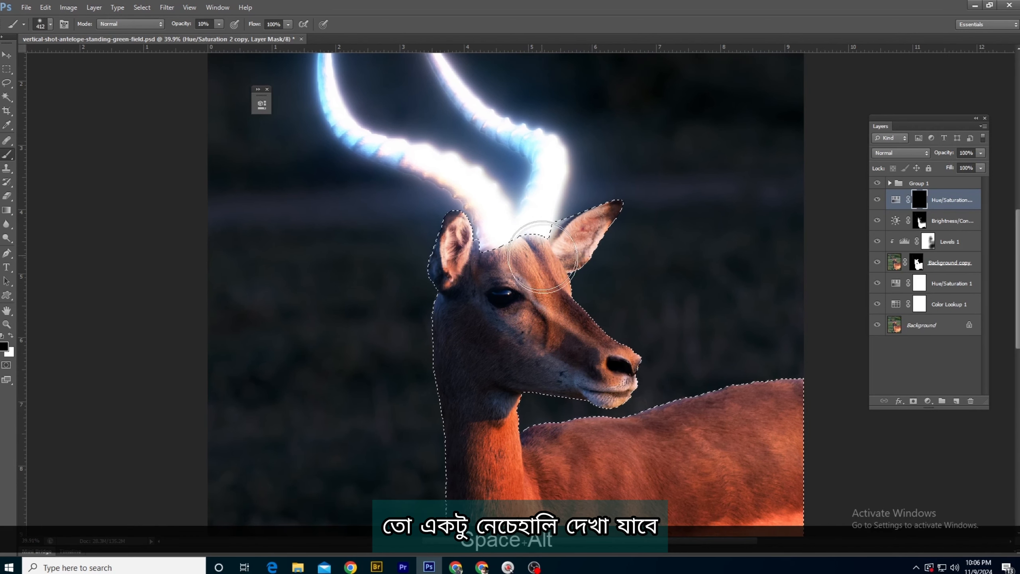
pyautogui.scroll(3, 546, 277)
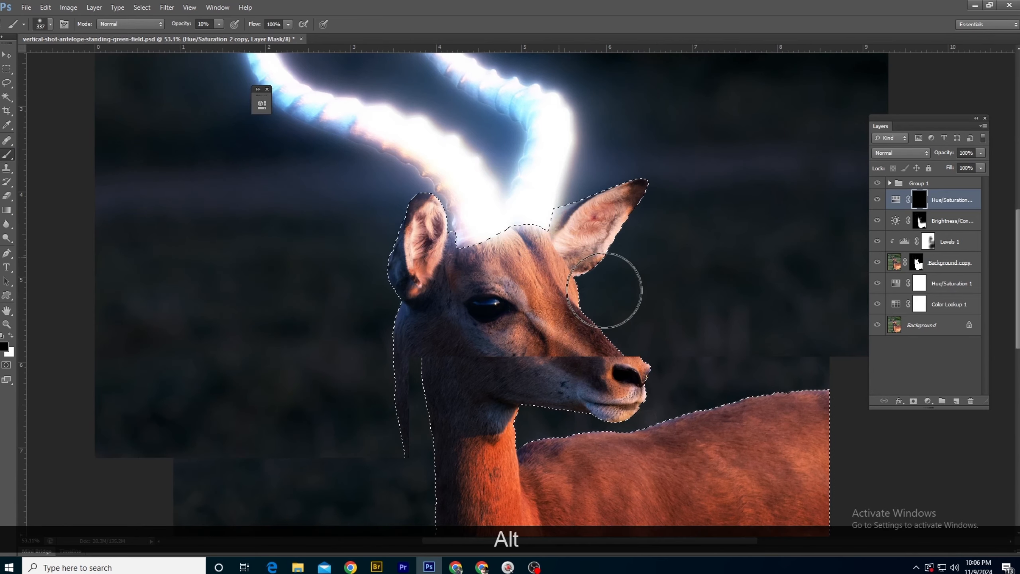
pyautogui.press('x')
pyautogui.moveTo(578, 204)
pyautogui.mouseDown()
pyautogui.moveTo(625, 205)
pyautogui.moveTo(657, 189)
pyautogui.mouseUp()
pyautogui.scroll(-3, 603, 322)
pyautogui.keyDown('alt'); pyautogui.rightClick(611, 318); pyautogui.keyUp('alt')
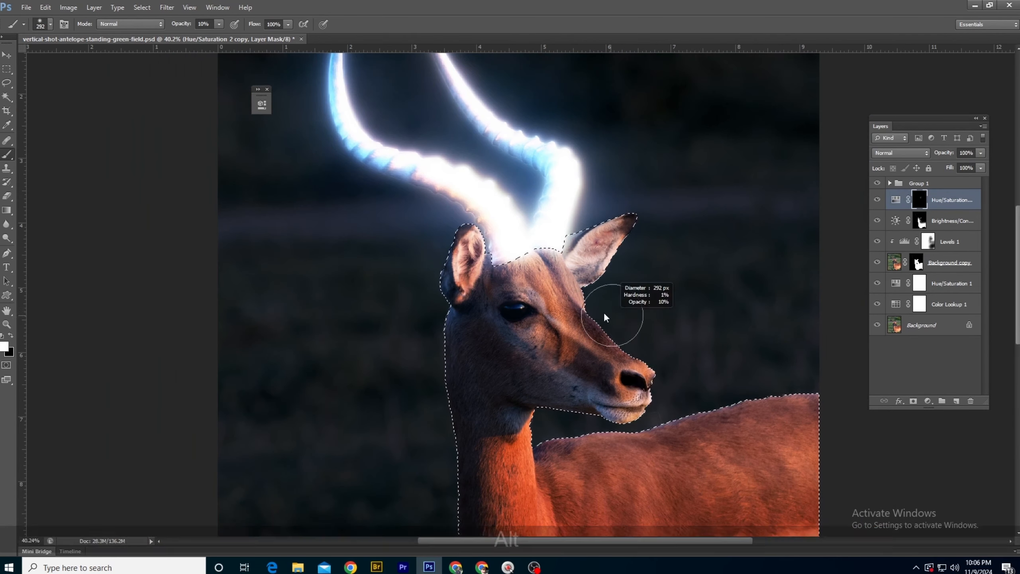
pyautogui.moveTo(549, 224); pyautogui.dragTo(545, 235)
pyautogui.scroll(-3, 728, 303)
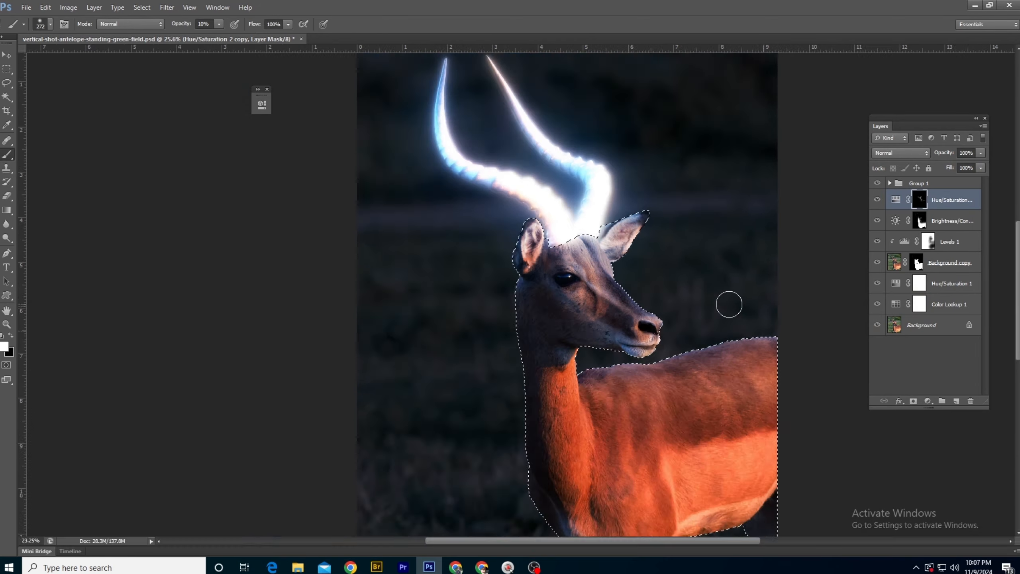
# Step back the latest mask painting, enlarge the brush to 424 px with white as foreground, and clear the selection.
pyautogui.hotkey('ctrl', 'alt', 'z')
pyautogui.press('x')
pyautogui.scroll(-2, 737, 340)
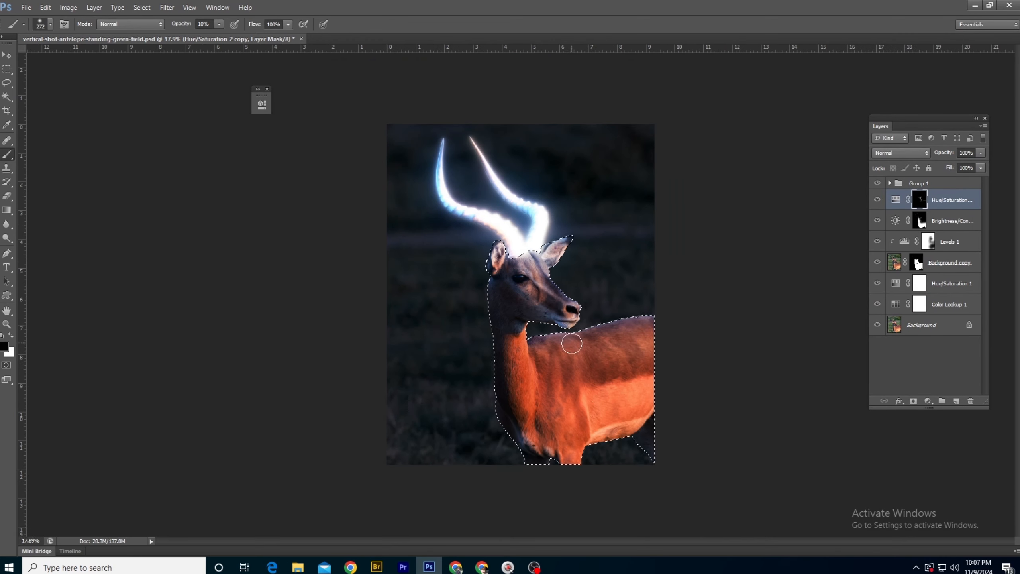
pyautogui.scroll(3, 838, 217)
pyautogui.keyDown('alt'); pyautogui.click(919, 199); pyautogui.keyUp('alt')
pyautogui.keyDown('alt'); pyautogui.click(919, 200); pyautogui.keyUp('alt')
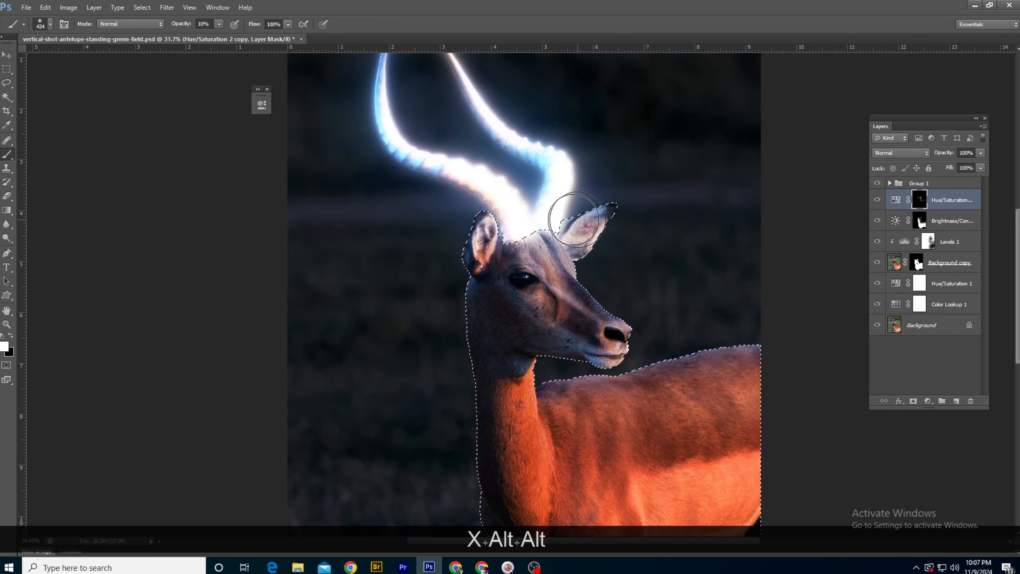
pyautogui.scroll(-1, 558, 203)
pyautogui.hotkey('ctrl', 'd')
pyautogui.scroll(-2, 448, 264)
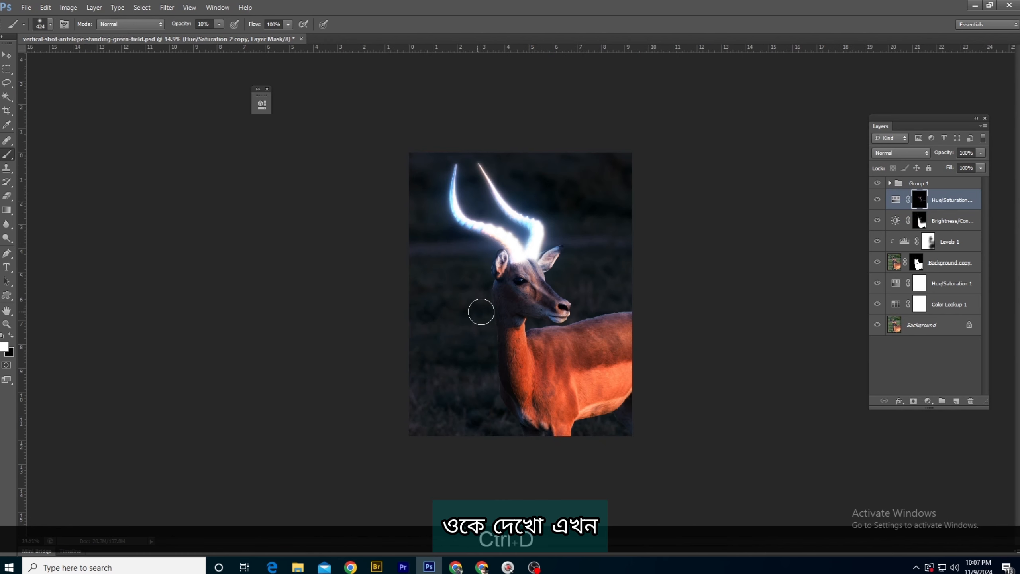
# Examine how the blue tint on the antelope's head blends with the glowing horns, up close and in full view.
pyautogui.scroll(2, 521, 225)
pyautogui.press('space')
pyautogui.moveTo(494, 177); pyautogui.dragTo(480, 193)
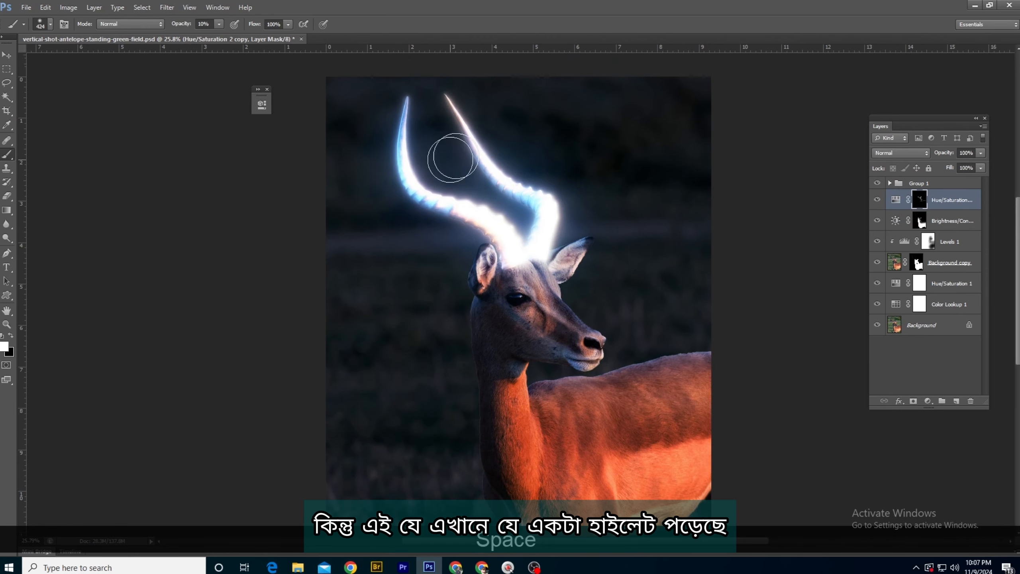
pyautogui.moveTo(450, 158); pyautogui.dragTo(446, 265)
pyautogui.moveTo(526, 239); pyautogui.dragTo(502, 201)
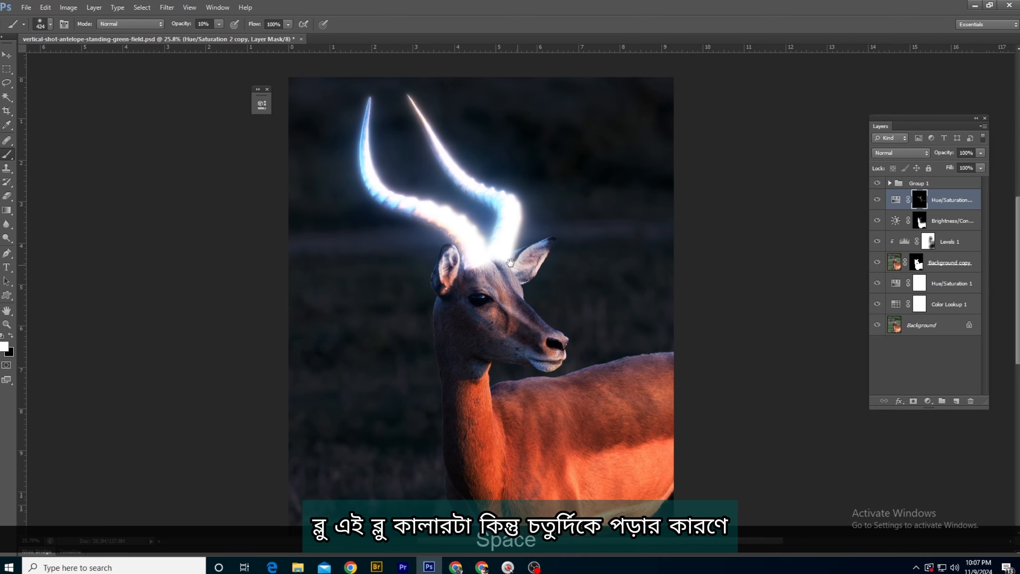
pyautogui.moveTo(663, 343); pyautogui.dragTo(654, 327)
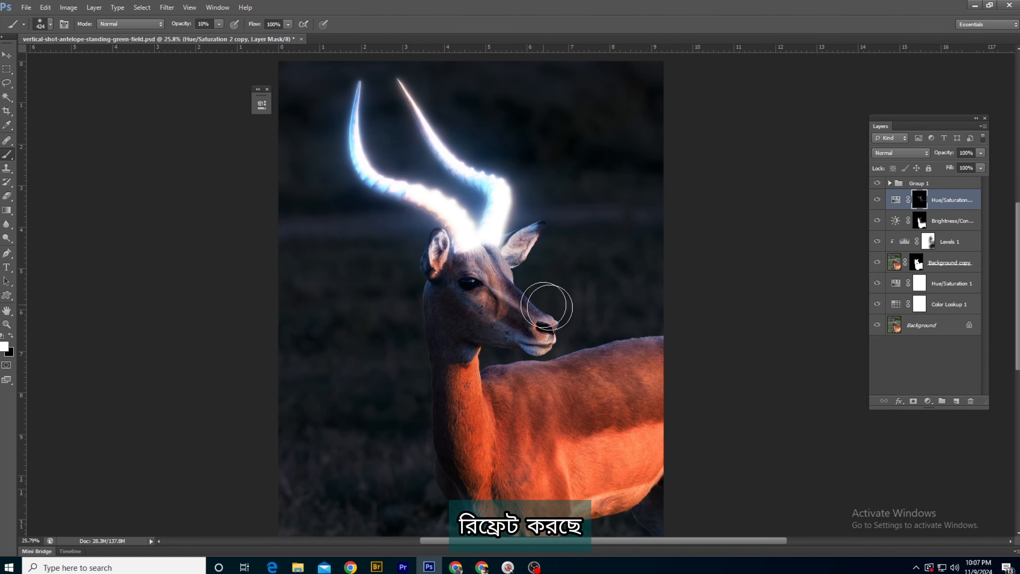
pyautogui.scroll(-4, 601, 337)
pyautogui.press('space')
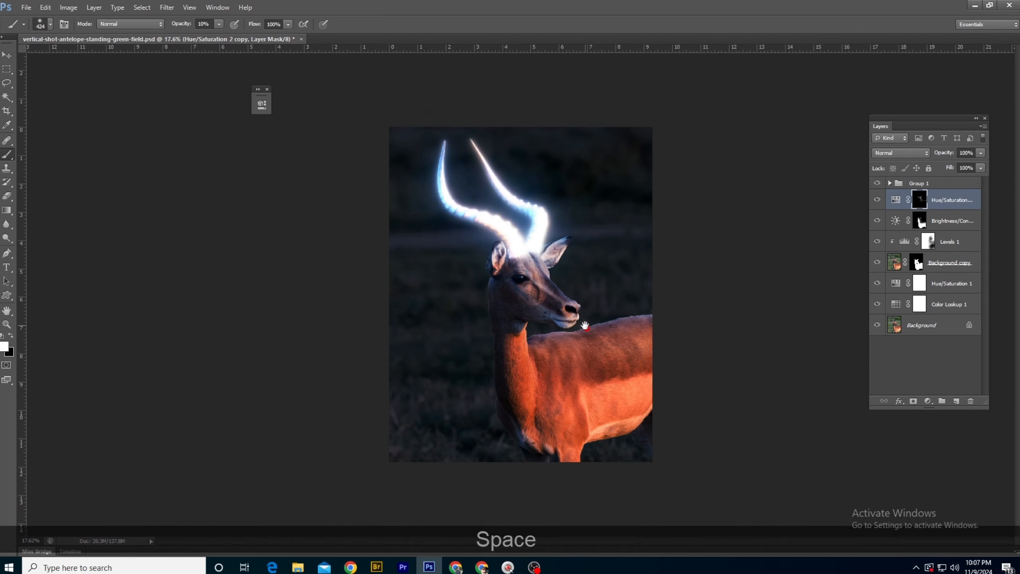
pyautogui.press('p')
pyautogui.press('ctrl+KP_0')
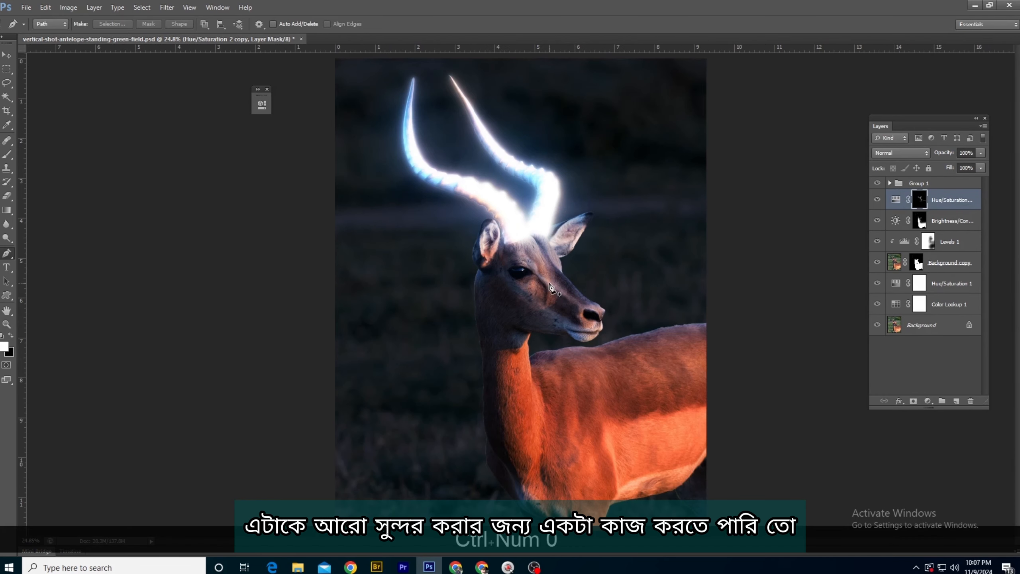
pyautogui.scroll(-3, 615, 346)
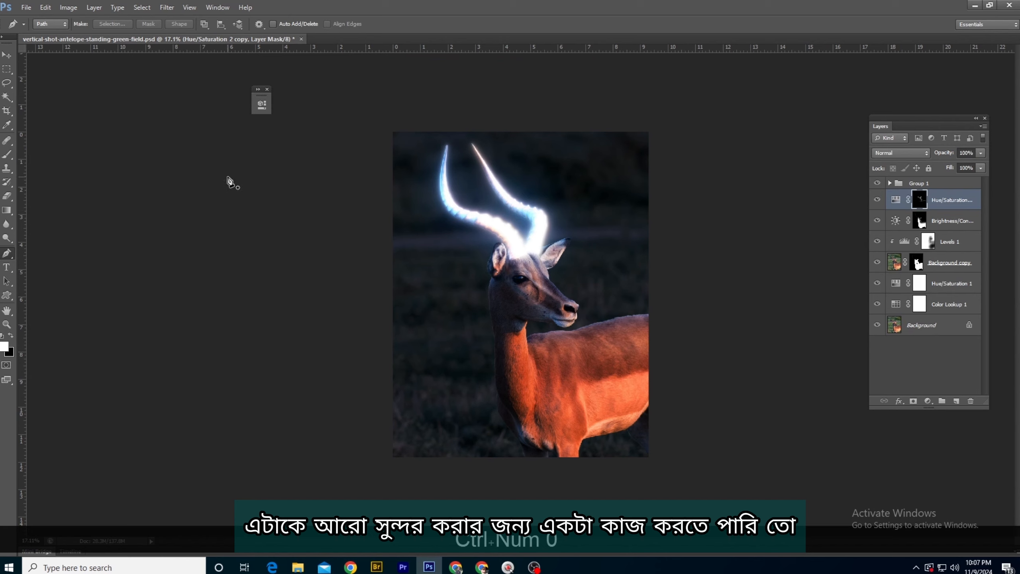
# Bring the starry night sky image from File Explorer into the antelope document as a new layer above Group 1.
pyautogui.click(975, 6)
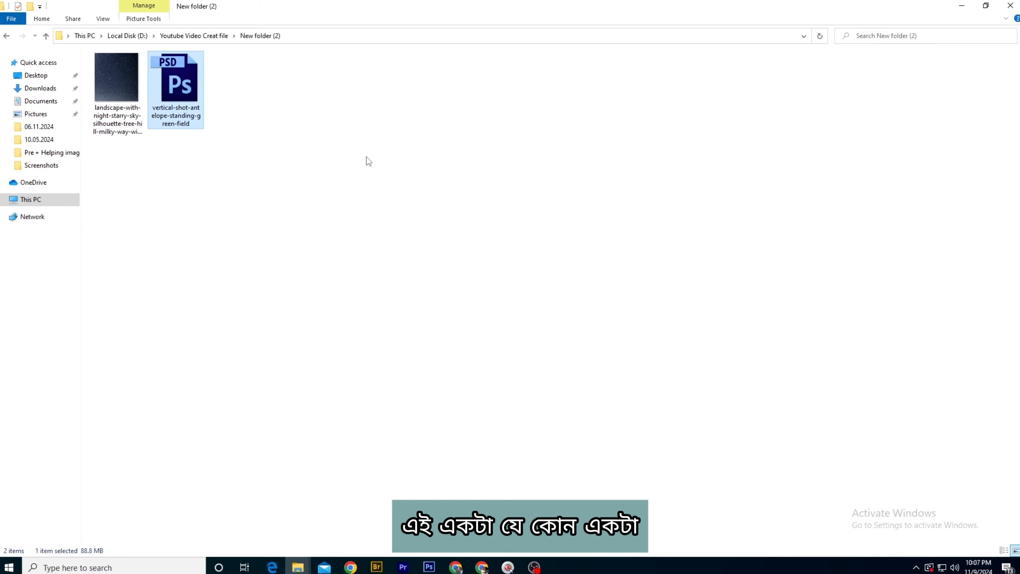
pyautogui.click(136, 128)
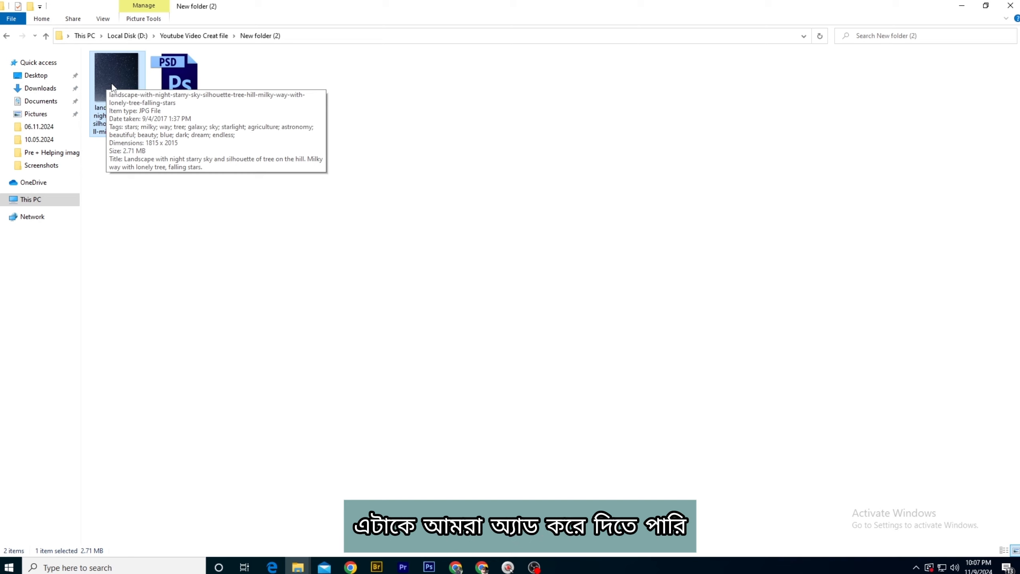
pyautogui.moveTo(105, 68); pyautogui.dragTo(525, 165)
pyautogui.press('Return')
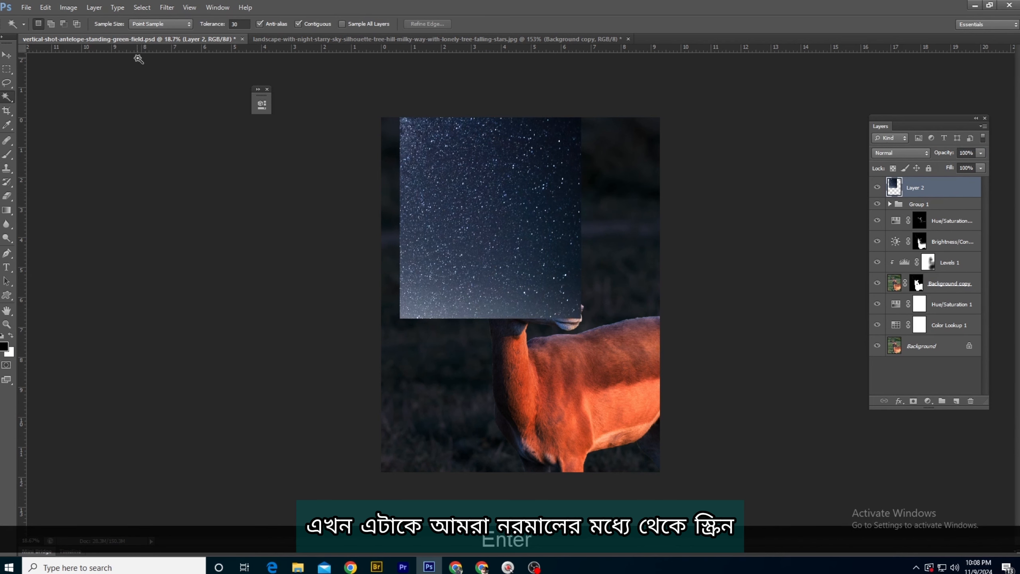
# Blend the starry sky Layer 2 in Screen mode and lower its opacity to 78%.
pyautogui.click(894, 157)
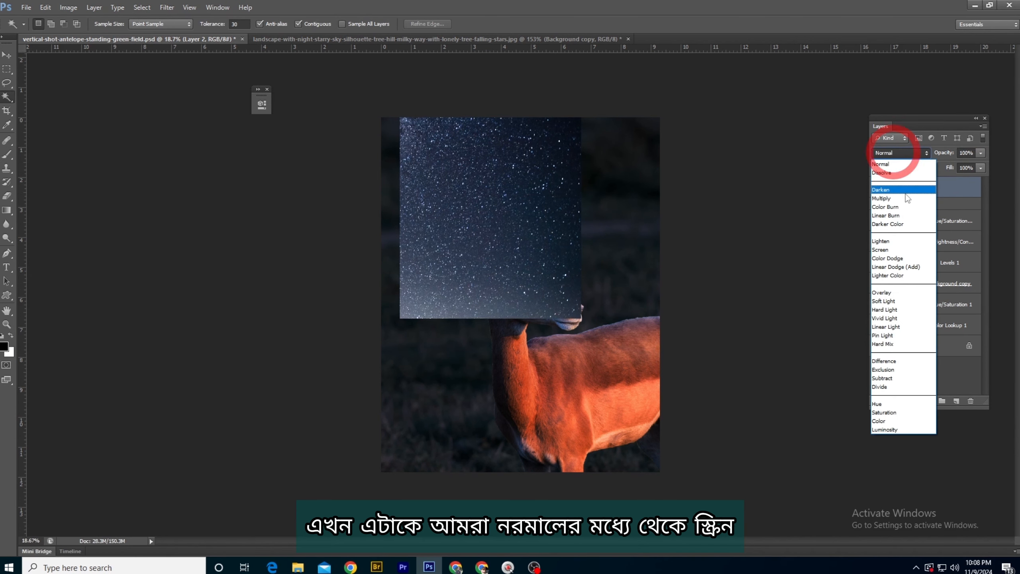
pyautogui.click(905, 251)
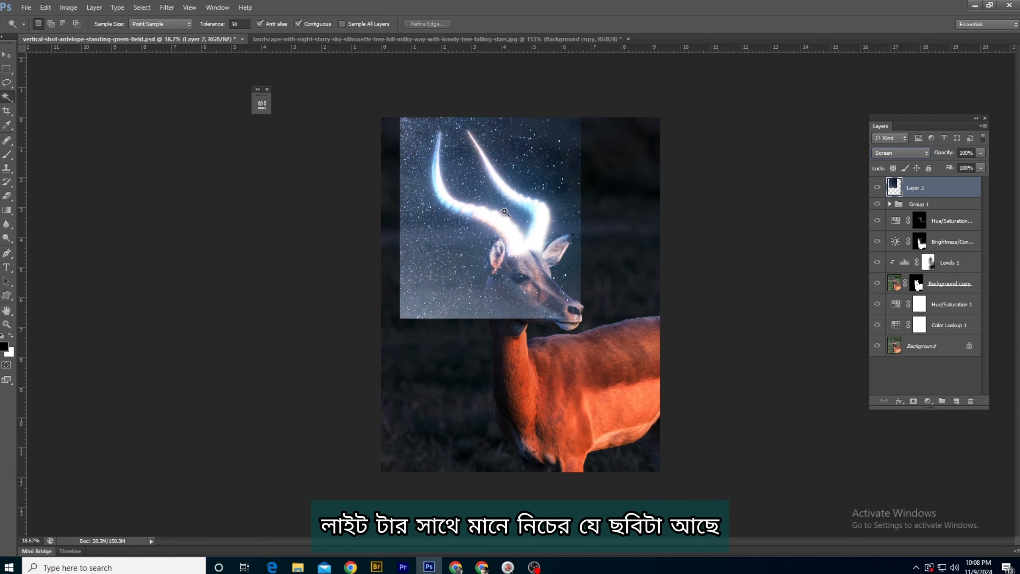
pyautogui.moveTo(538, 223); pyautogui.dragTo(422, 197)
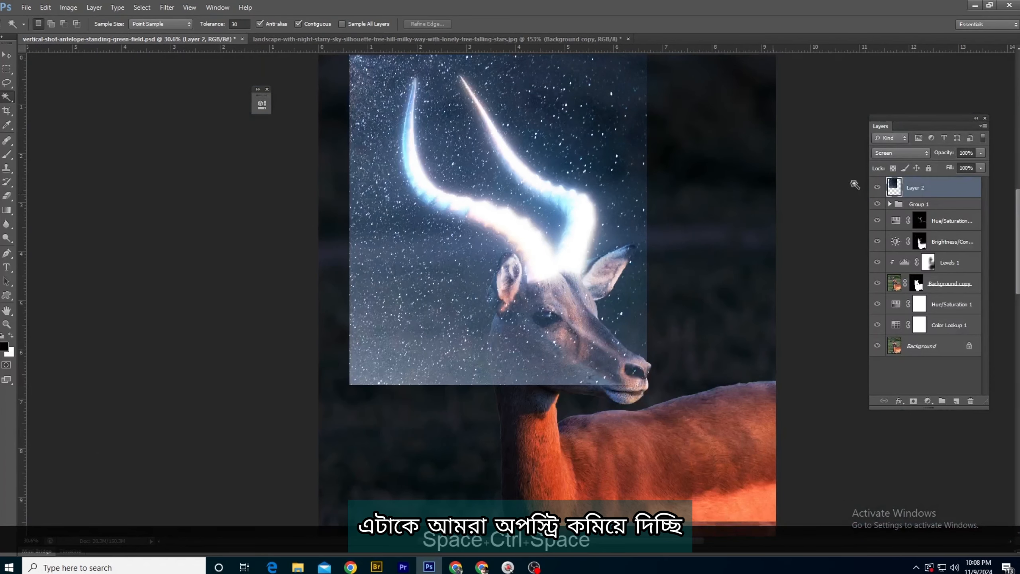
pyautogui.moveTo(947, 156); pyautogui.dragTo(938, 156)
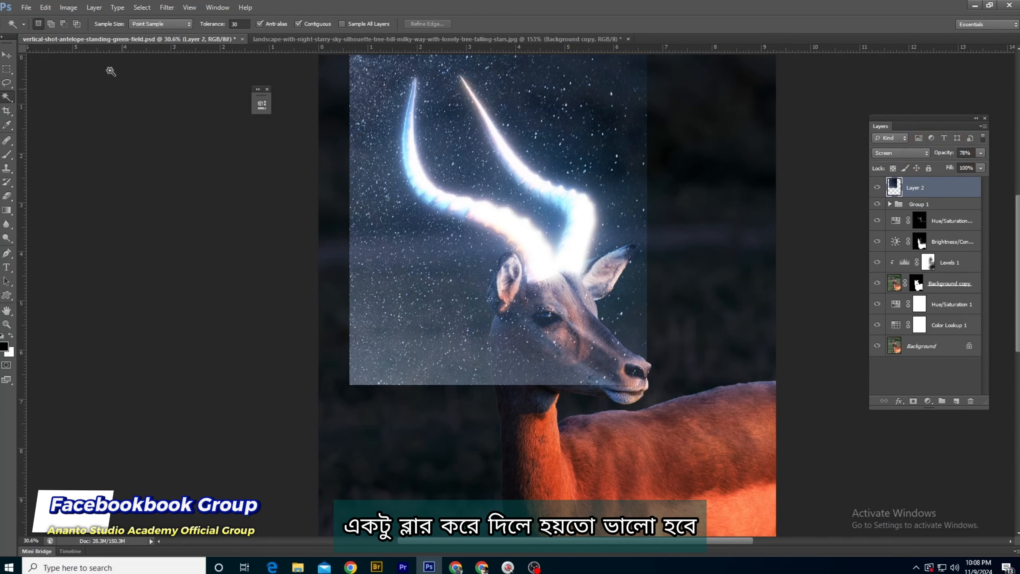
# Apply a Gaussian Blur with a 5-pixel radius to the stars on Layer 2, after trying 10 pixels.
pyautogui.click(166, 7)
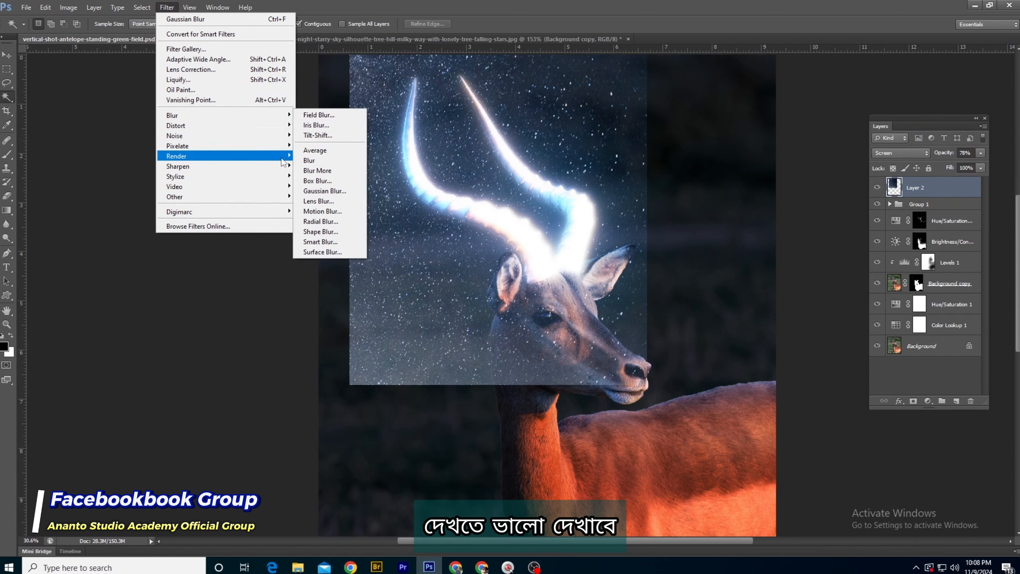
pyautogui.click(324, 191)
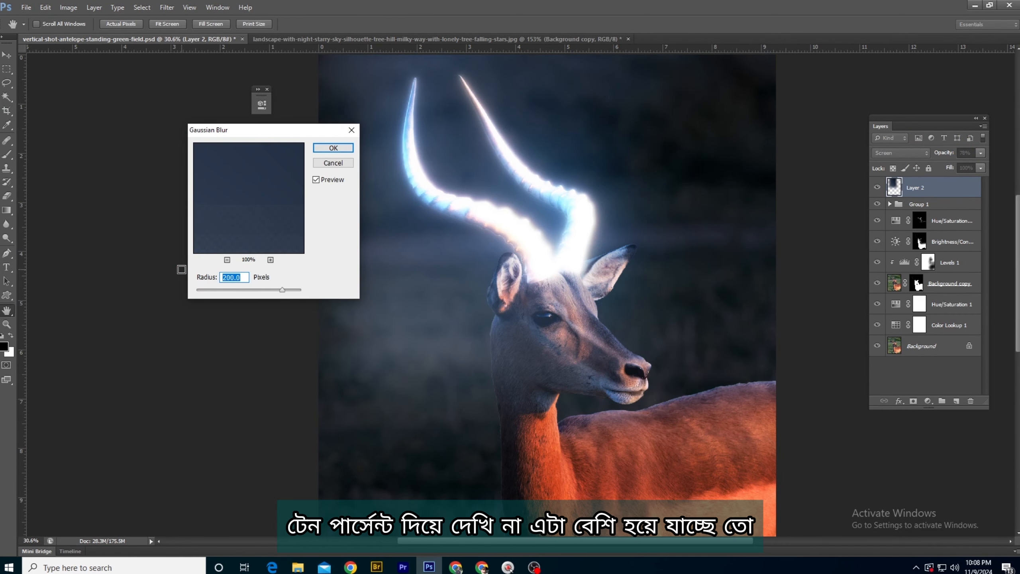
pyautogui.write('10')
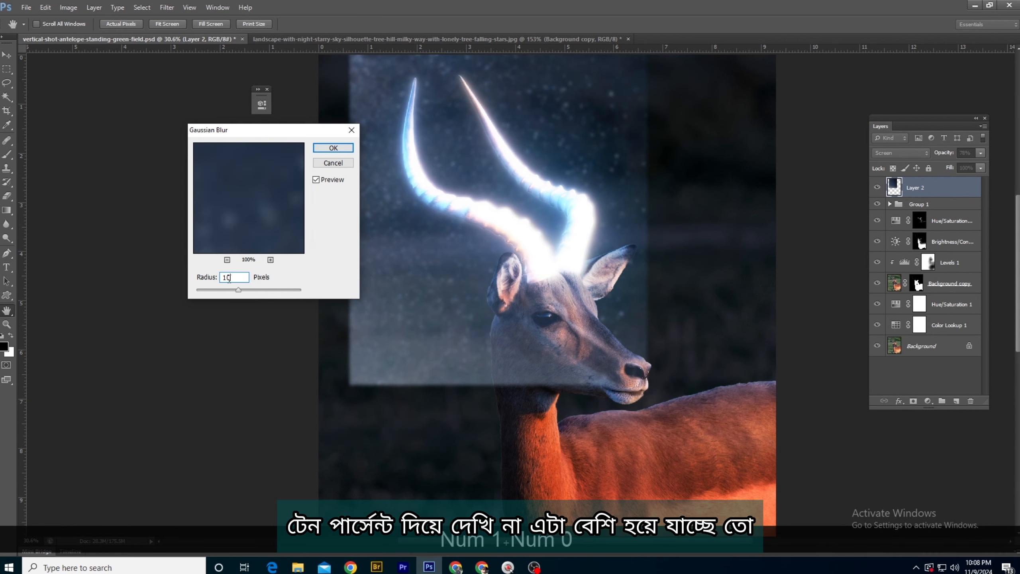
pyautogui.click(200, 276)
pyautogui.write('5')
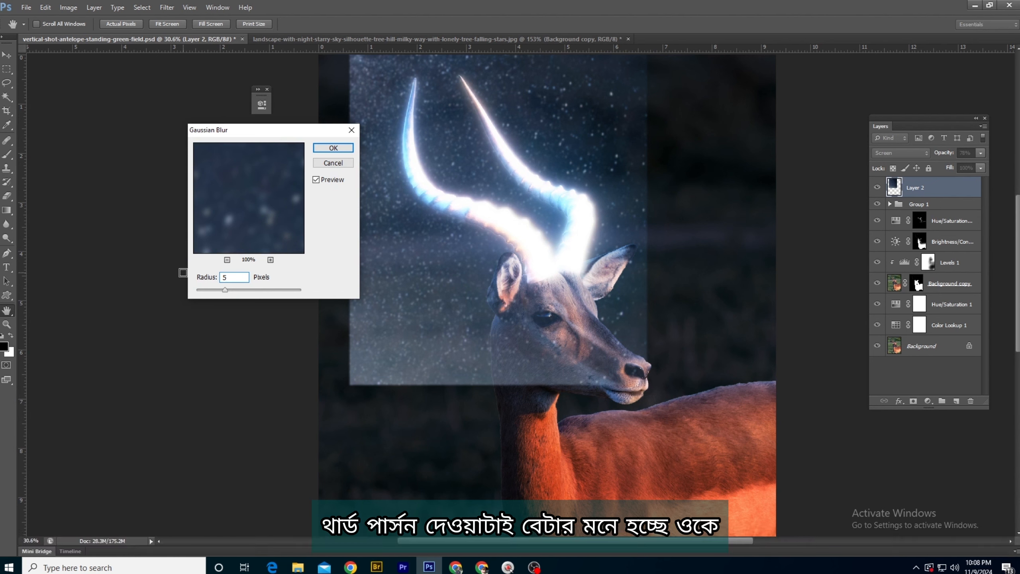
pyautogui.press('Return')
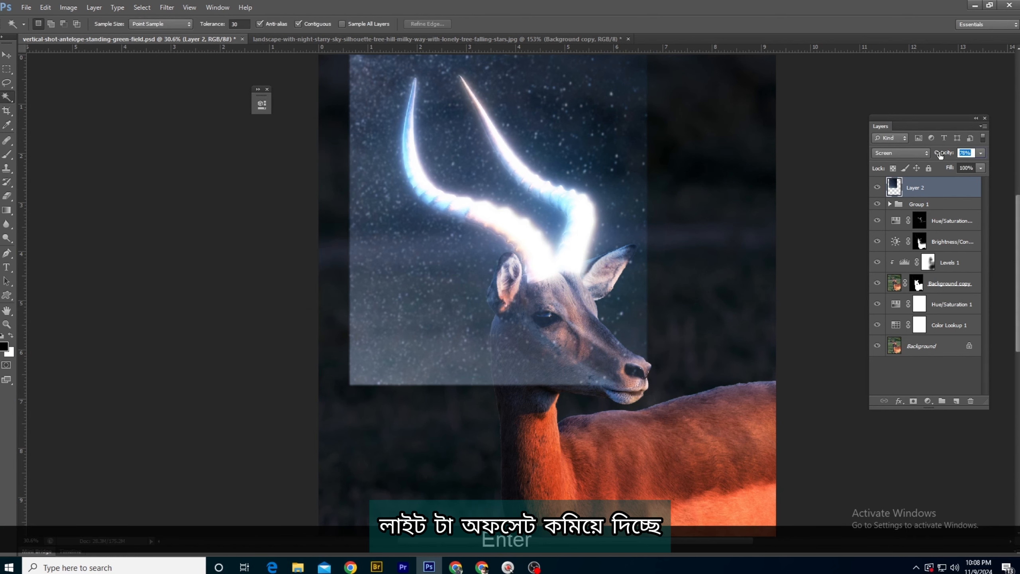
# Lower Layer 2's opacity to 67% and add a black layer mask to it, leaving no selection active.
pyautogui.moveTo(939, 155); pyautogui.dragTo(935, 155)
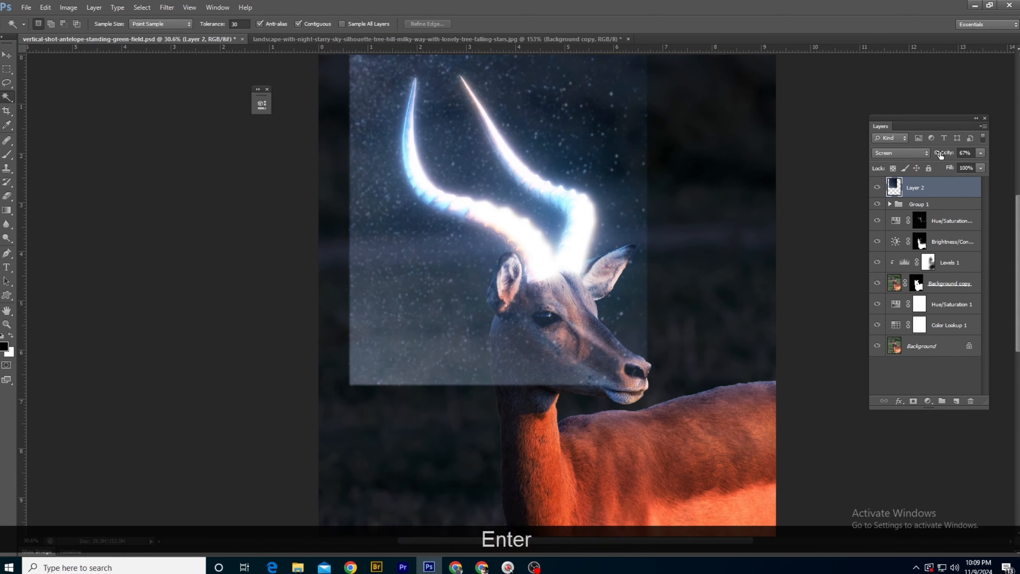
pyautogui.keyDown('alt'); pyautogui.click(913, 401); pyautogui.keyUp('alt')
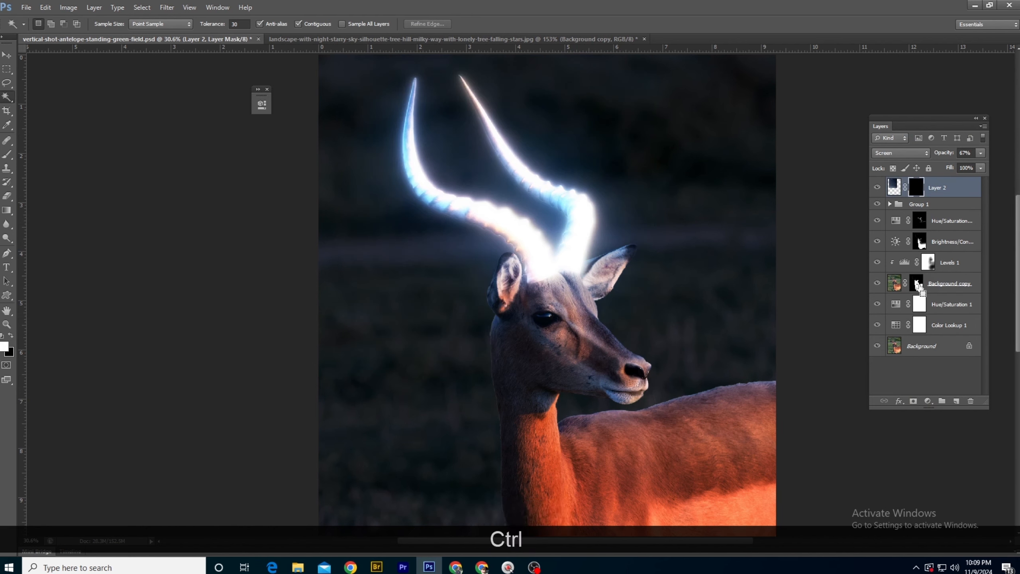
pyautogui.keyDown('ctrl'); pyautogui.click(918, 283); pyautogui.keyUp('ctrl')
pyautogui.hotkey('ctrl', 'd')
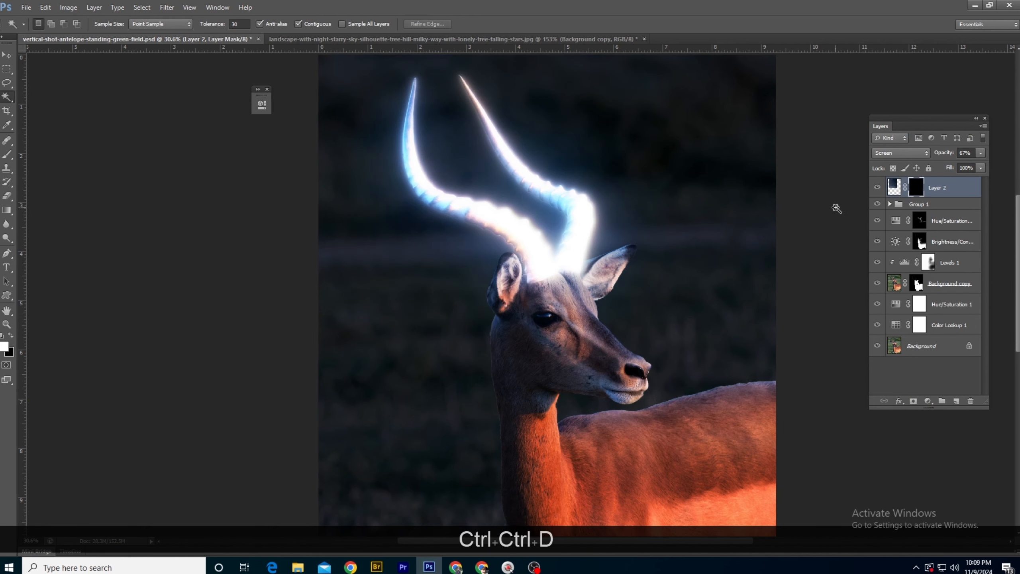
# Paint white on Layer 2's mask around both horns with a 471 px brush at 20% opacity, stepping back the unwanted strokes.
pyautogui.press('b')
pyautogui.moveTo(495, 187); pyautogui.dragTo(514, 235)
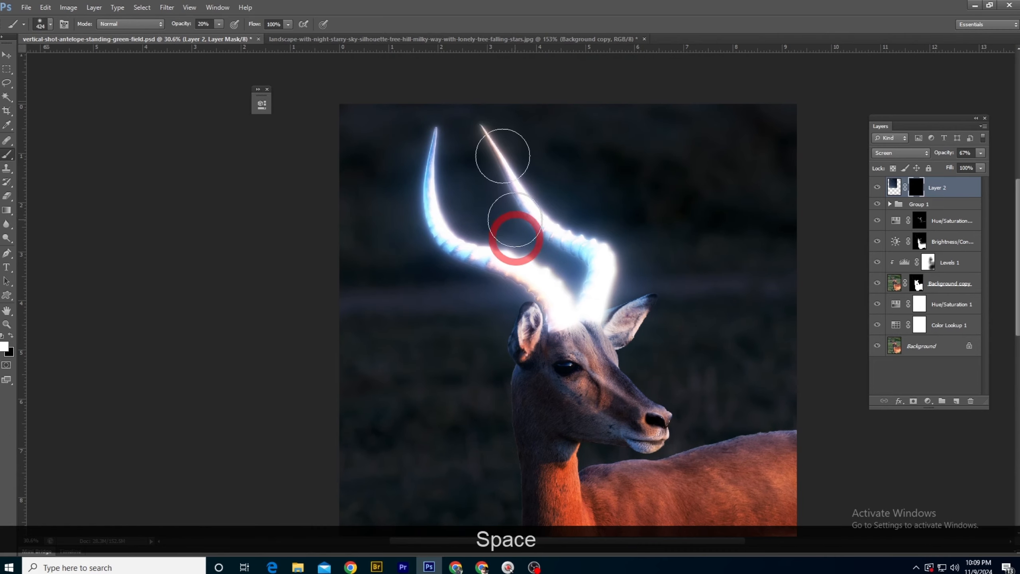
pyautogui.scroll(2, 492, 151)
pyautogui.keyDown('alt'); pyautogui.rightClick(635, 291); pyautogui.keyUp('alt')
pyautogui.moveTo(562, 203); pyautogui.dragTo(627, 323)
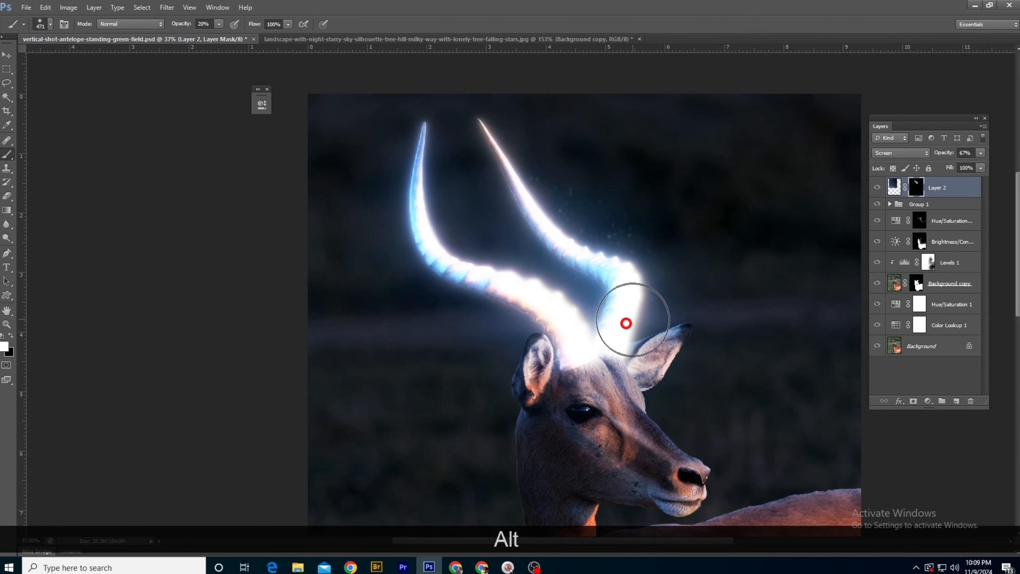
pyautogui.moveTo(429, 108)
pyautogui.mouseDown()
pyautogui.moveTo(423, 246)
pyautogui.moveTo(469, 285)
pyautogui.moveTo(387, 196)
pyautogui.mouseUp()
pyautogui.hotkey('ctrl', 'alt', 'z')
pyautogui.hotkey('ctrl', 'alt', 'z')
pyautogui.hotkey('ctrl', 'alt', 'z')
pyautogui.hotkey('ctrl', 'alt', 'z')
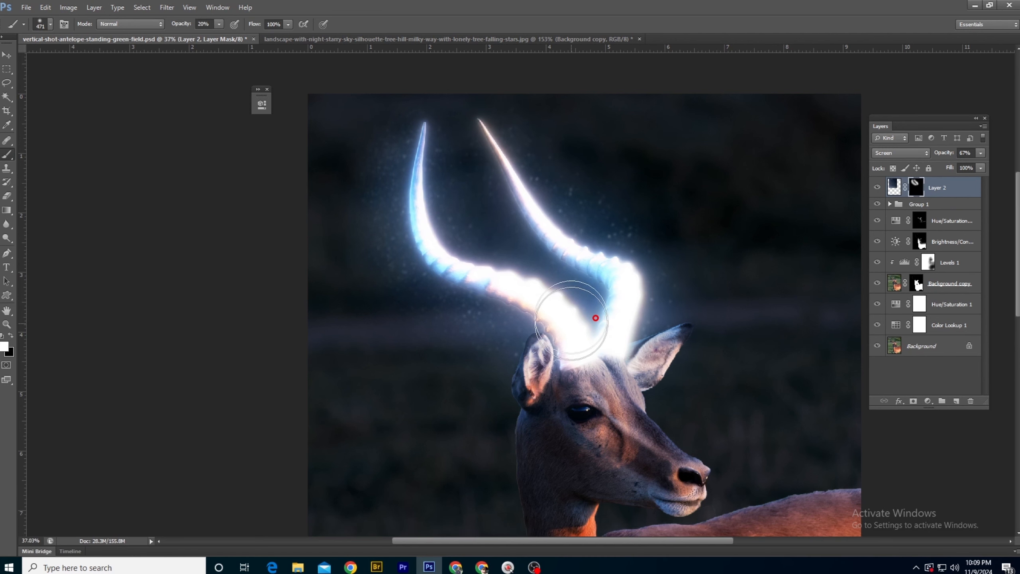
# Touch up Layer 2's mask with white dabs beside both horns, judging the amount of stars in the full picture.
pyautogui.scroll(-4, 571, 319)
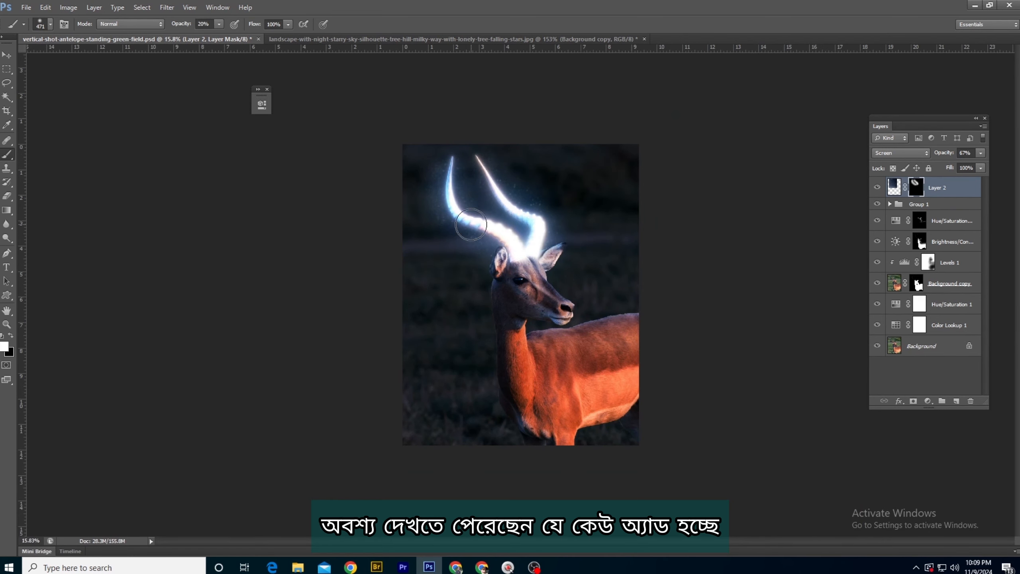
pyautogui.scroll(1, 489, 234)
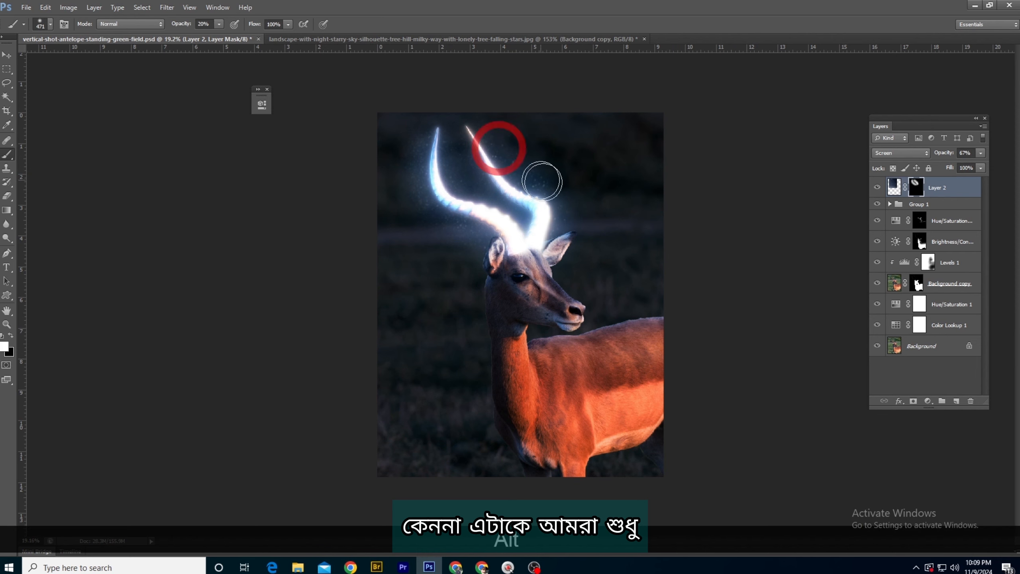
pyautogui.click(563, 227)
pyautogui.click(428, 207)
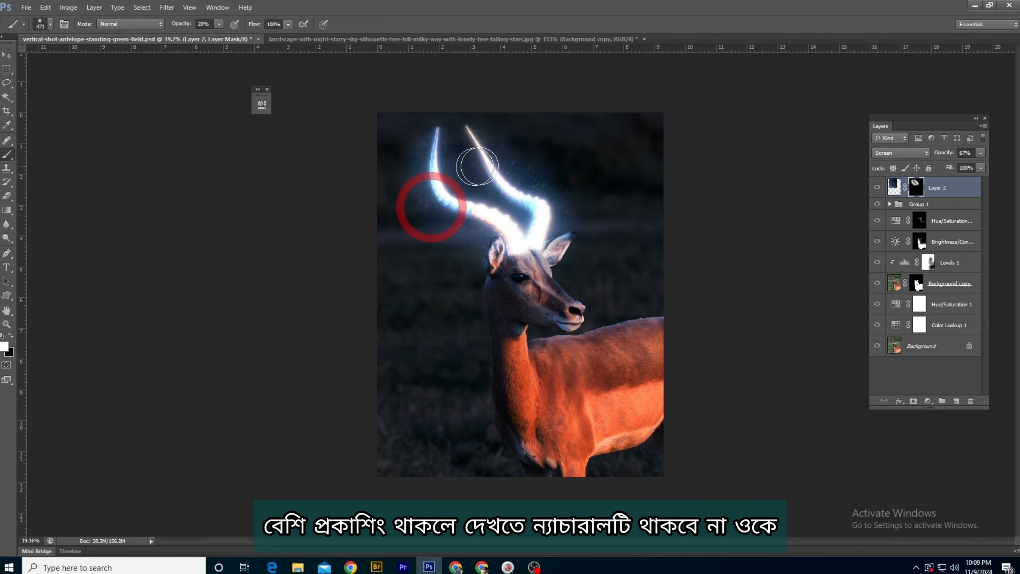
pyautogui.scroll(-1, 522, 173)
pyautogui.scroll(2, 546, 203)
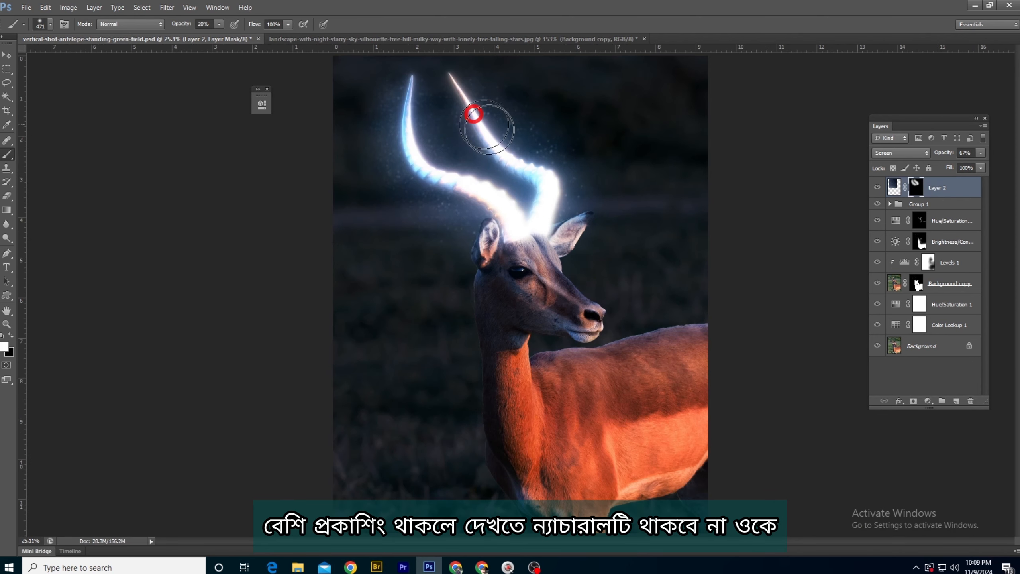
# Compare the image with and without Layer 2's stars around the horns.
pyautogui.scroll(-1, 474, 114)
pyautogui.click(877, 187)
pyautogui.click(877, 187)
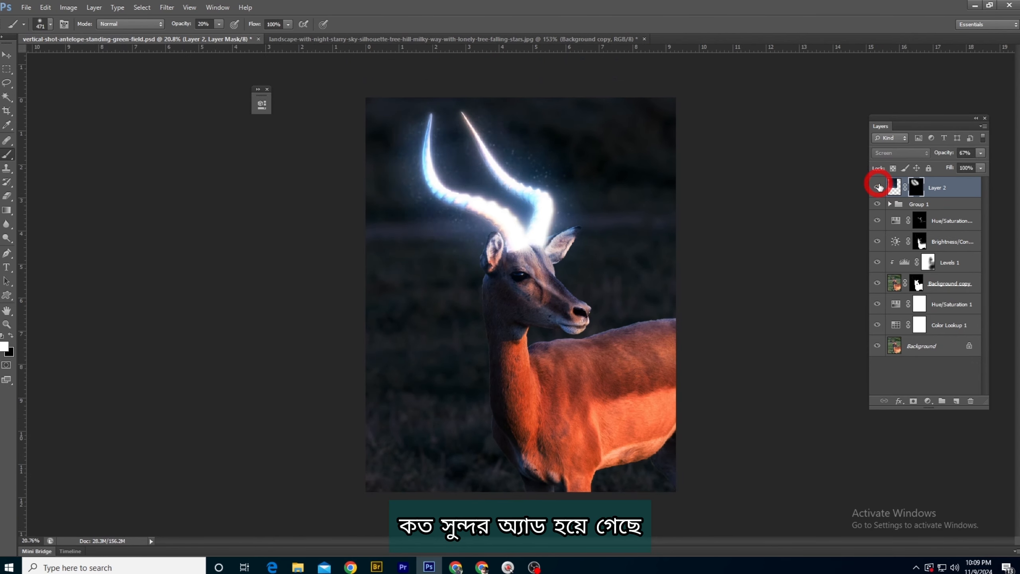
pyautogui.click(877, 187)
pyautogui.click(877, 187)
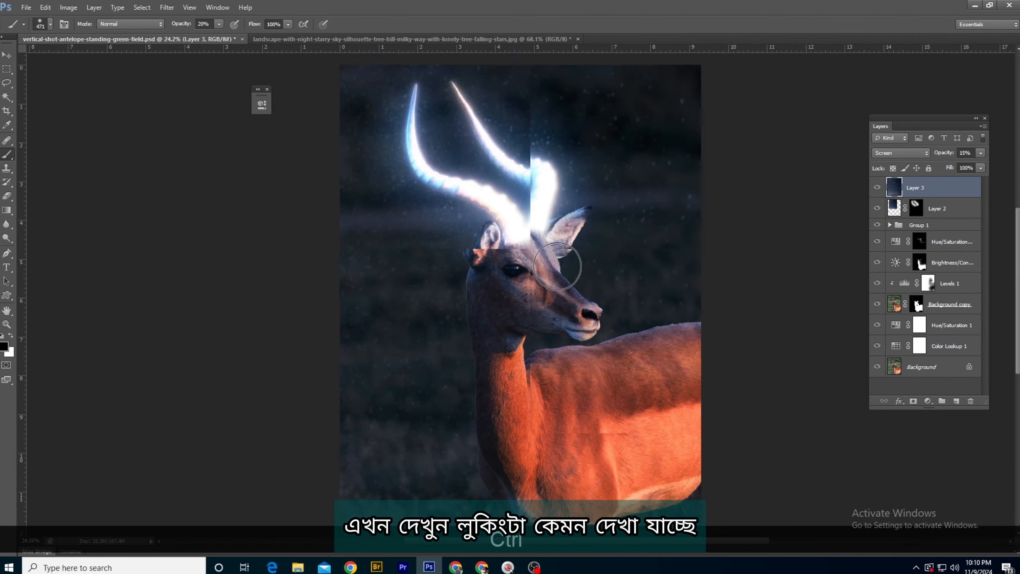
# Compare the finished night scene with the original Background photo alone, and inspect the result up close and in full view.
pyautogui.scroll(-5, 558, 266)
pyautogui.press('p')
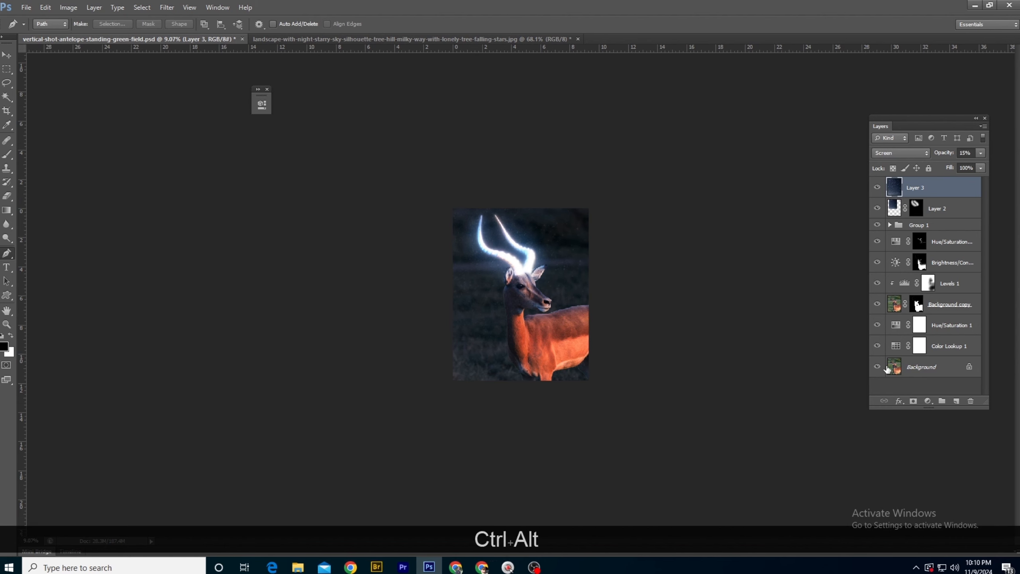
pyautogui.keyDown('alt'); pyautogui.click(879, 366); pyautogui.keyUp('alt')
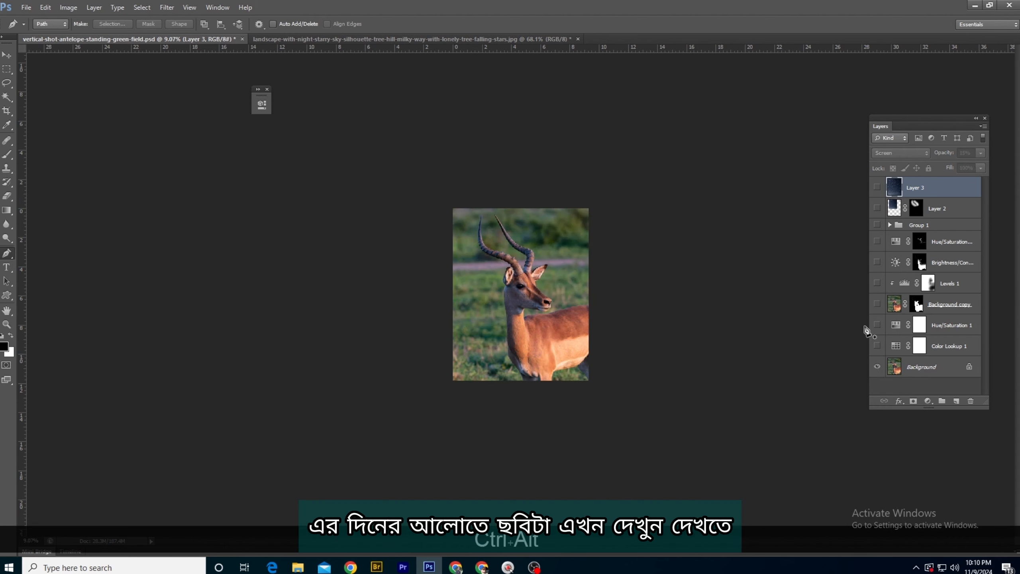
pyautogui.keyDown('alt'); pyautogui.click(877, 366); pyautogui.keyUp('alt')
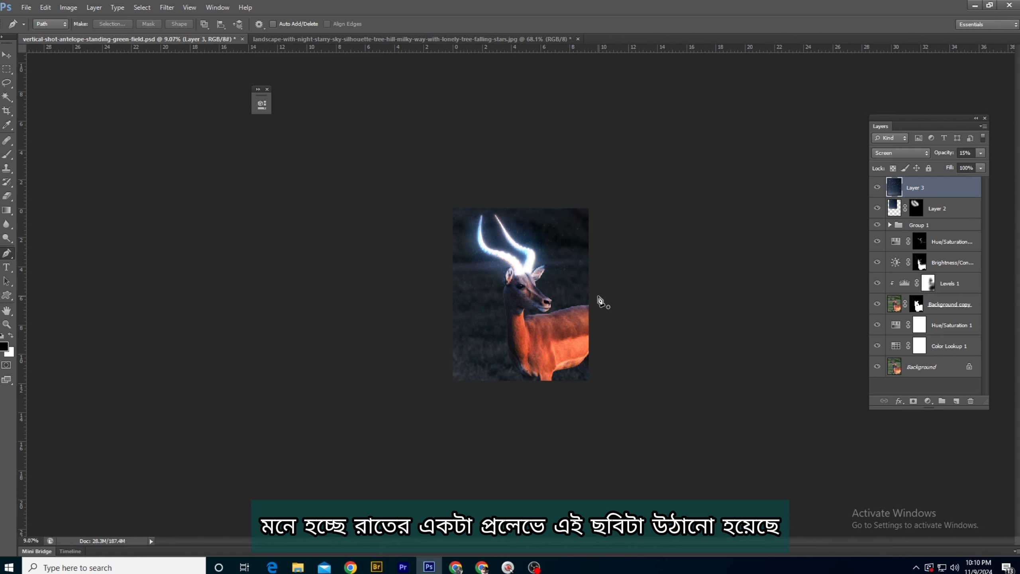
pyautogui.scroll(12, 534, 289)
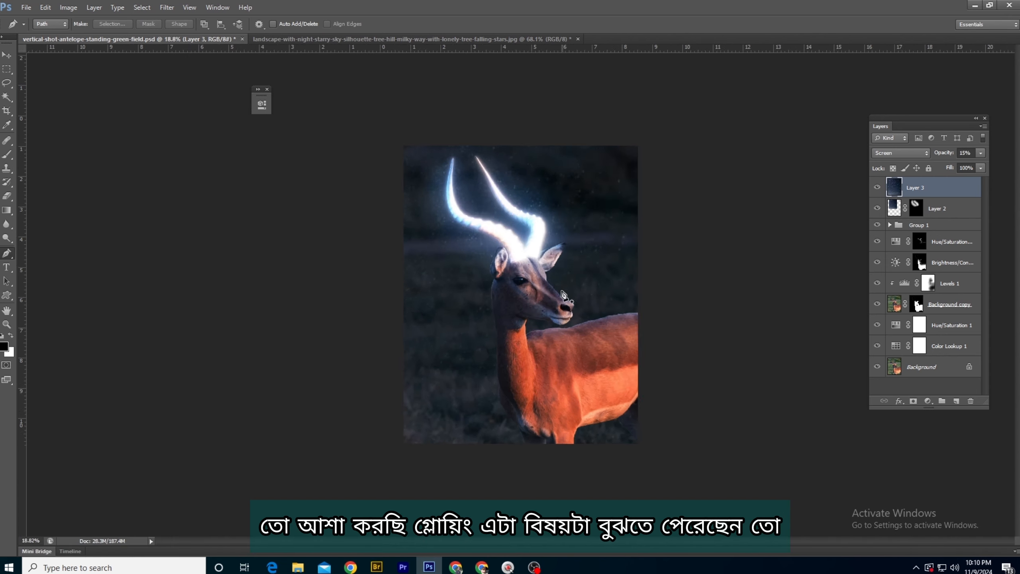
pyautogui.moveTo(556, 297); pyautogui.dragTo(497, 273)
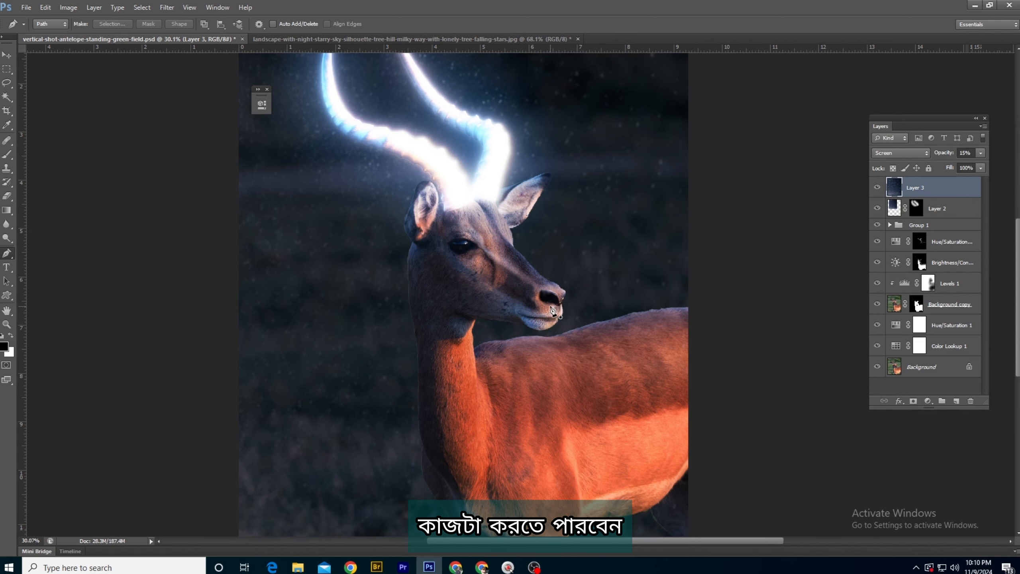
pyautogui.press('ctrl+KP_0')
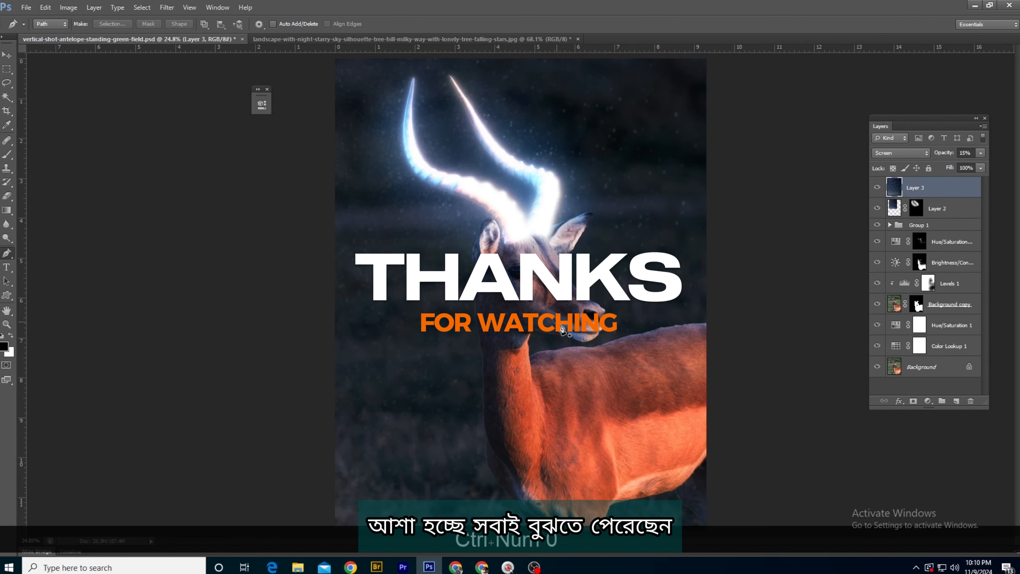